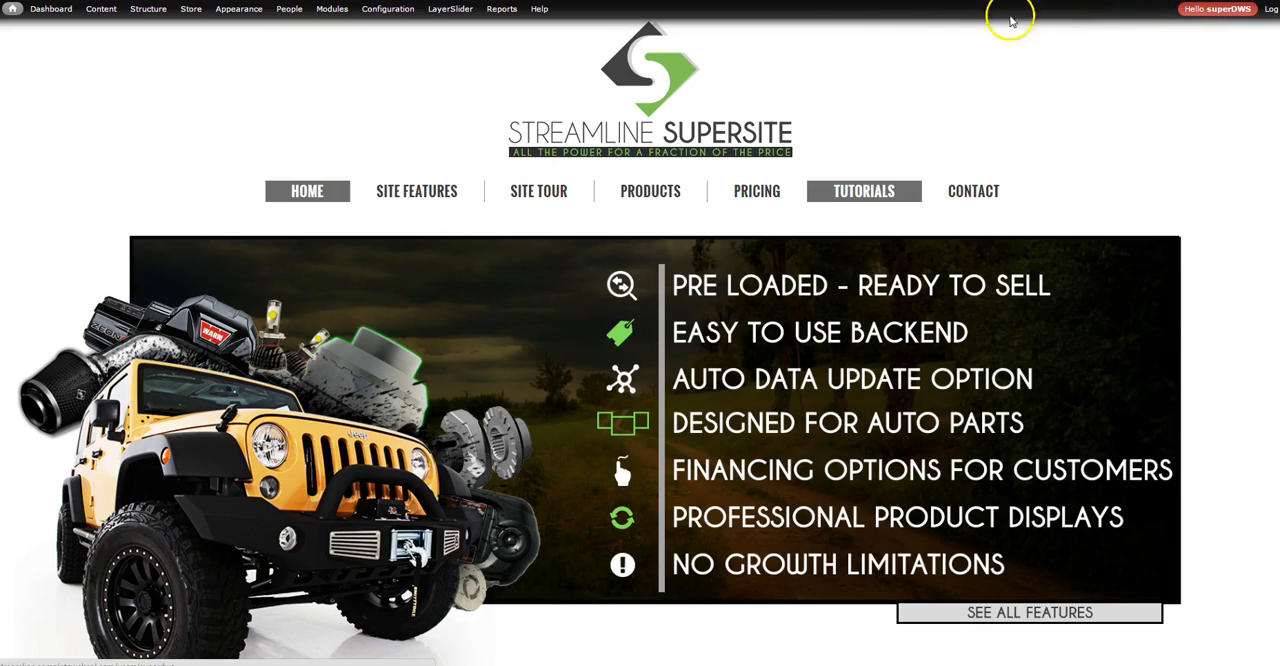
Open the Feeds importers administration page and start adding a new importer
mouse_move(389, 12)
mouse_move(165, 14)
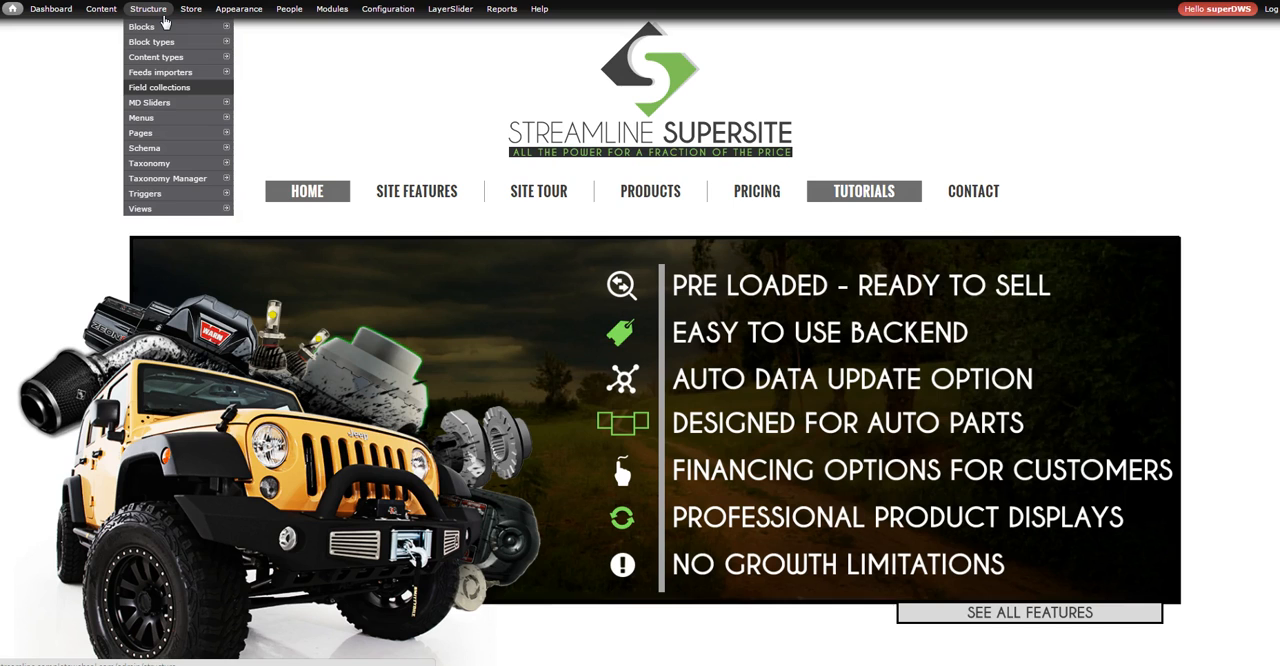
click(158, 19)
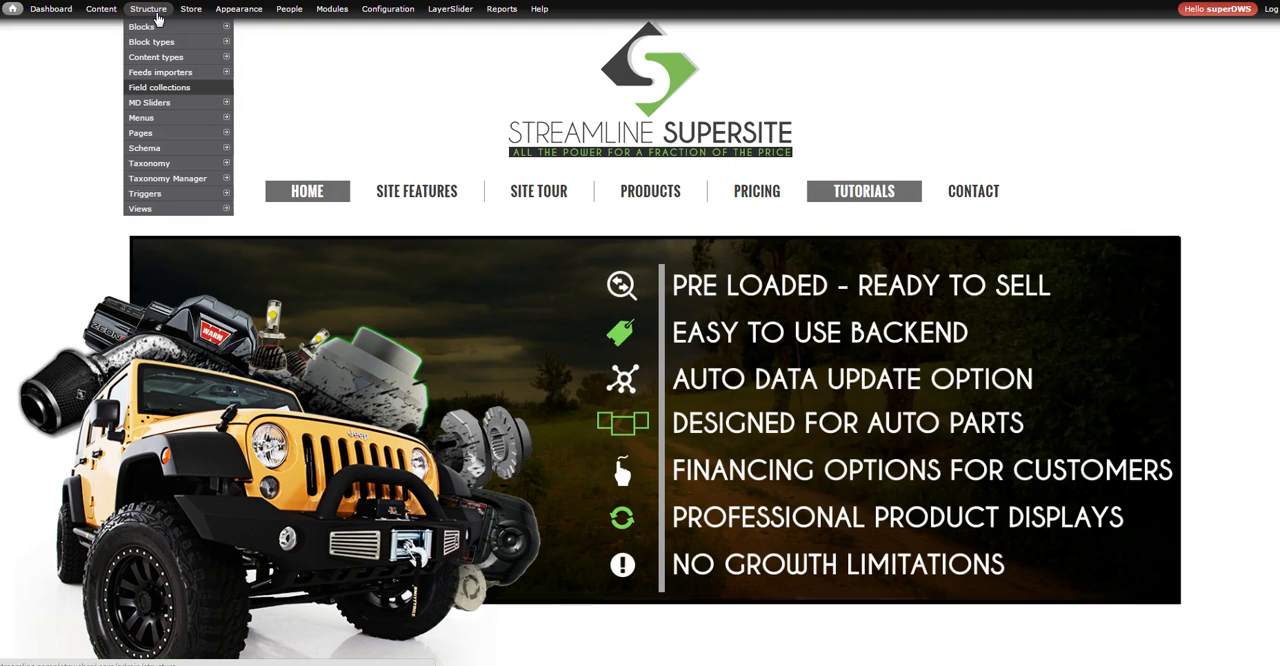
mouse_move(157, 78)
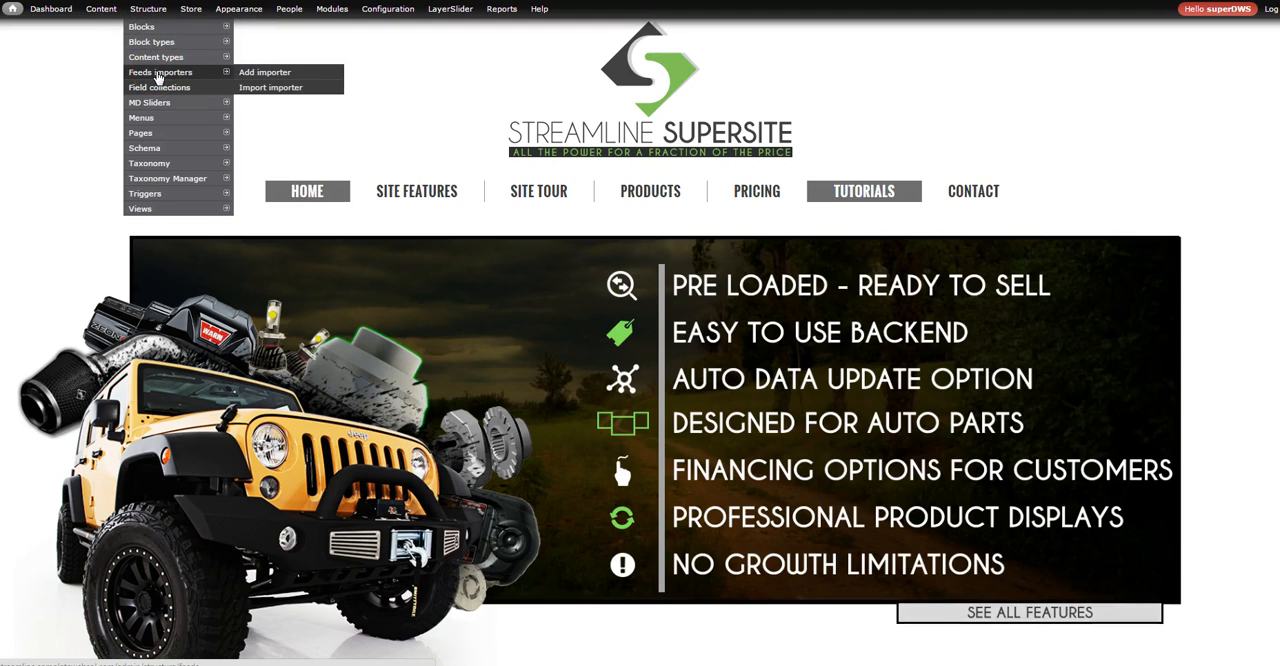
click(157, 73)
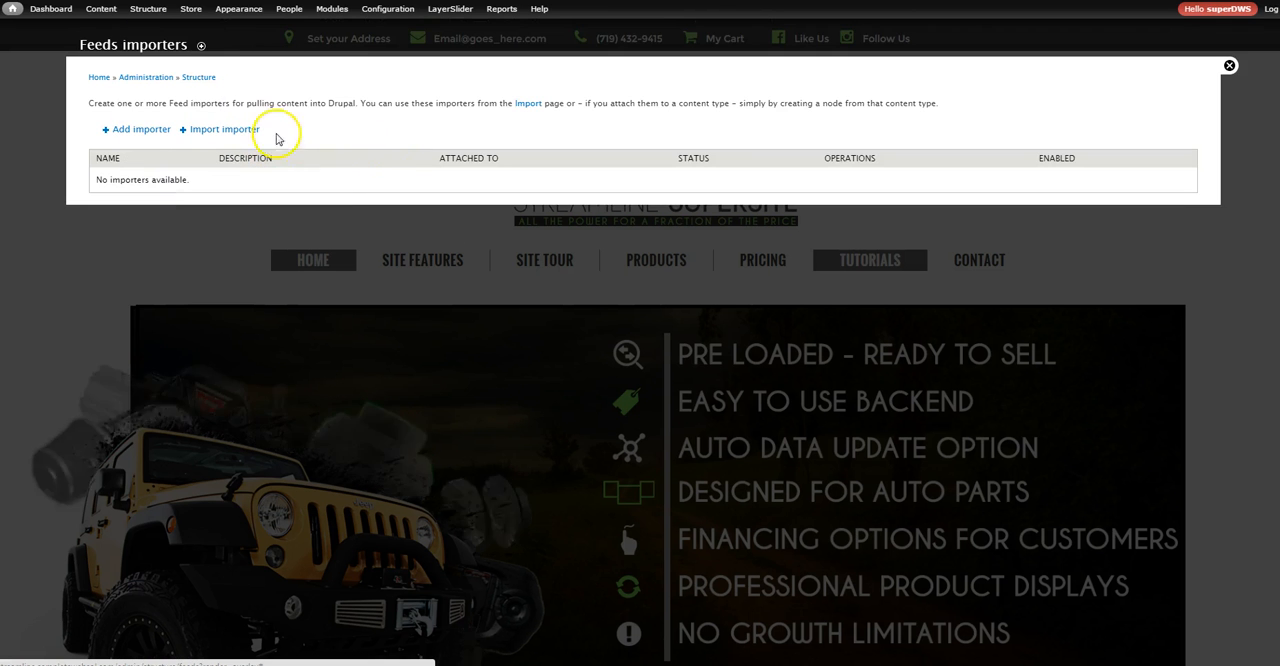
click(143, 129)
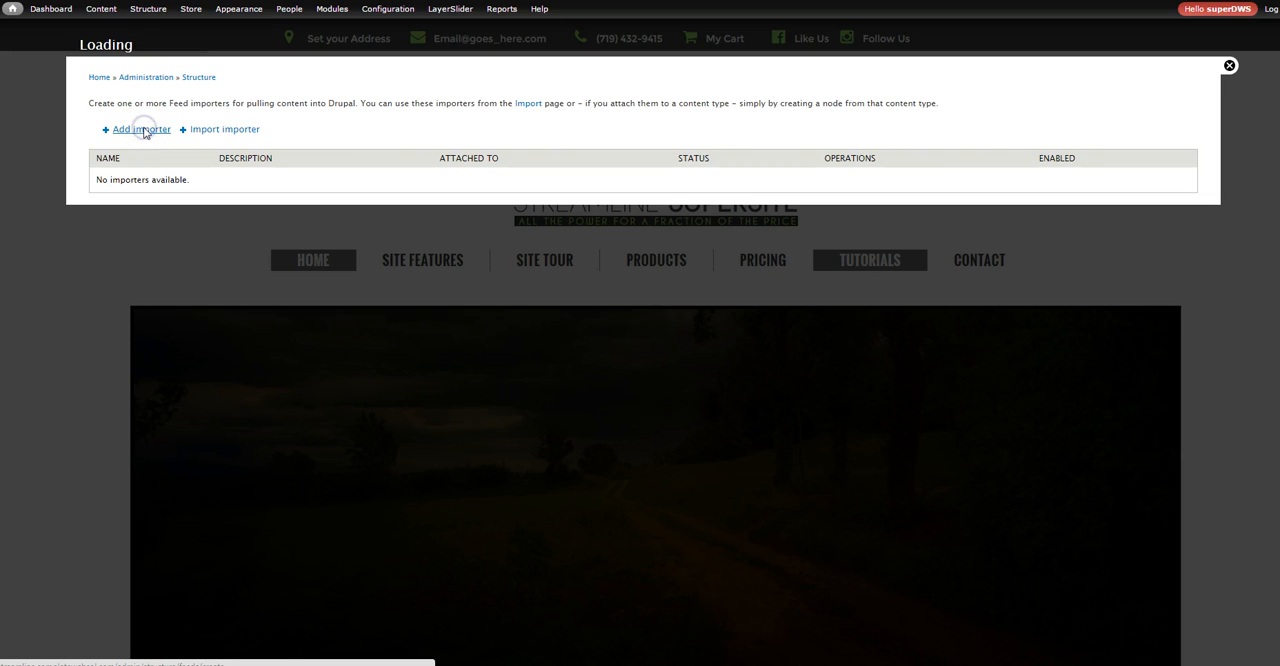
Name the new feeds importer "Sample Brand Load Sheet"
click(355, 120)
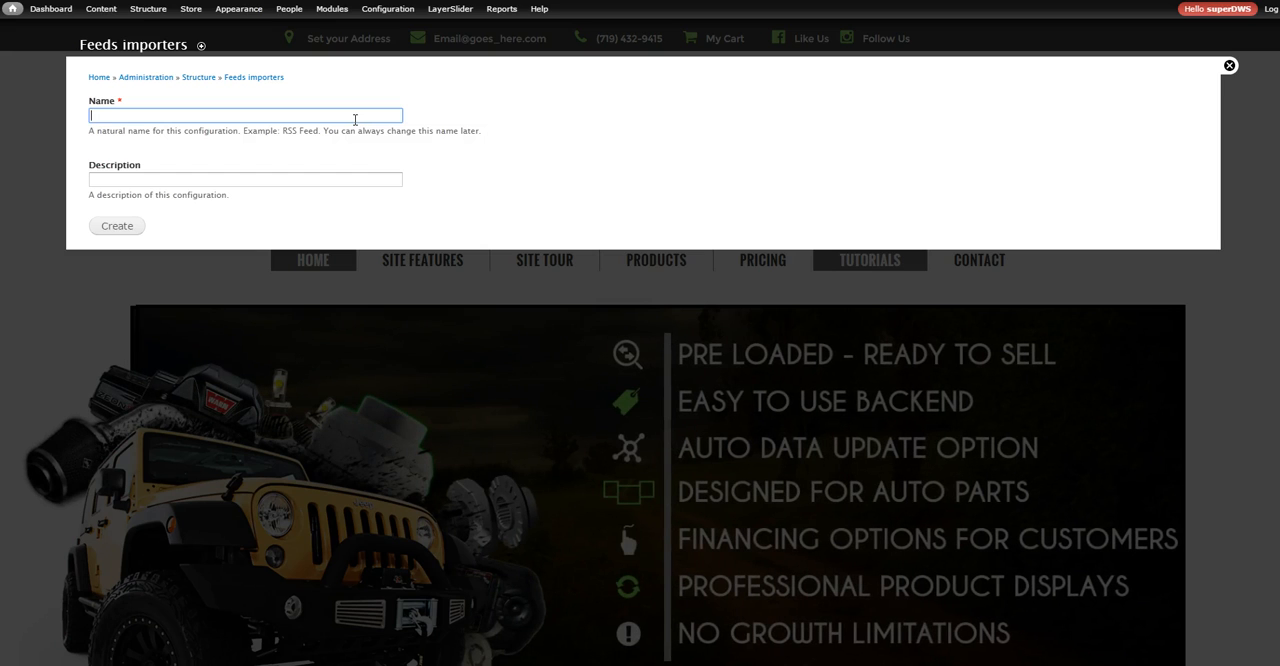
text(SAmpl)
key(BackSpace)
key(BackSpace)
key(BackSpace)
key(BackSpace)
text(ample )
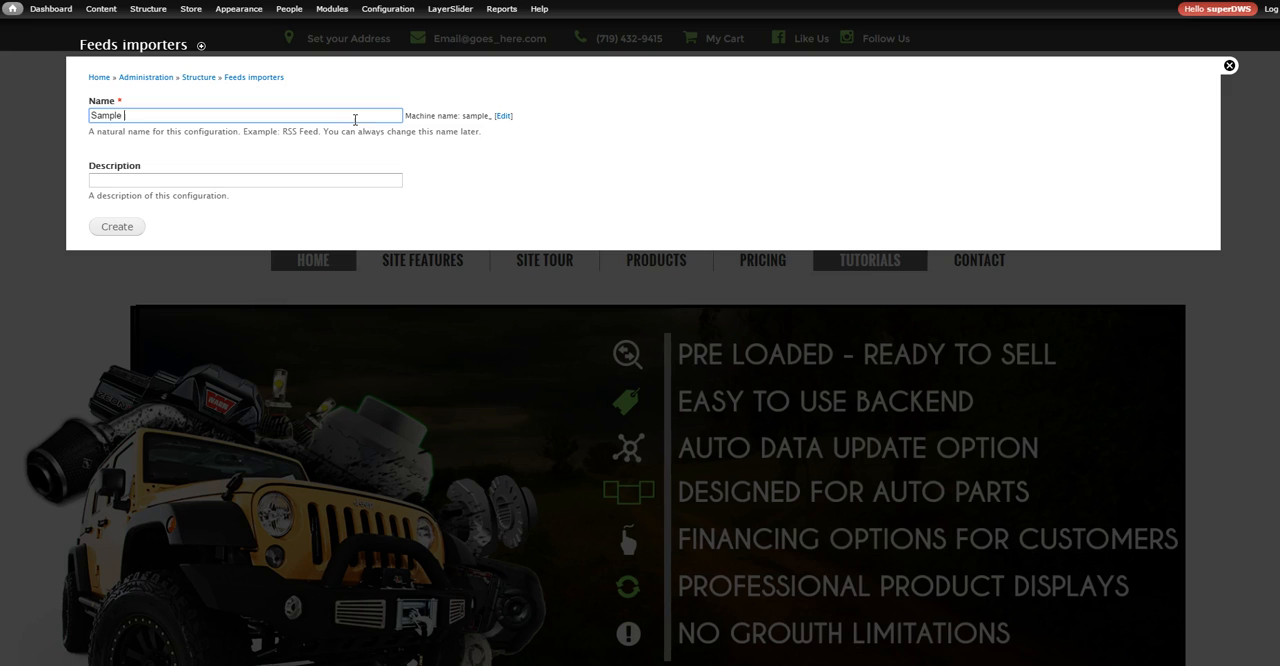
text(Brand Load s)
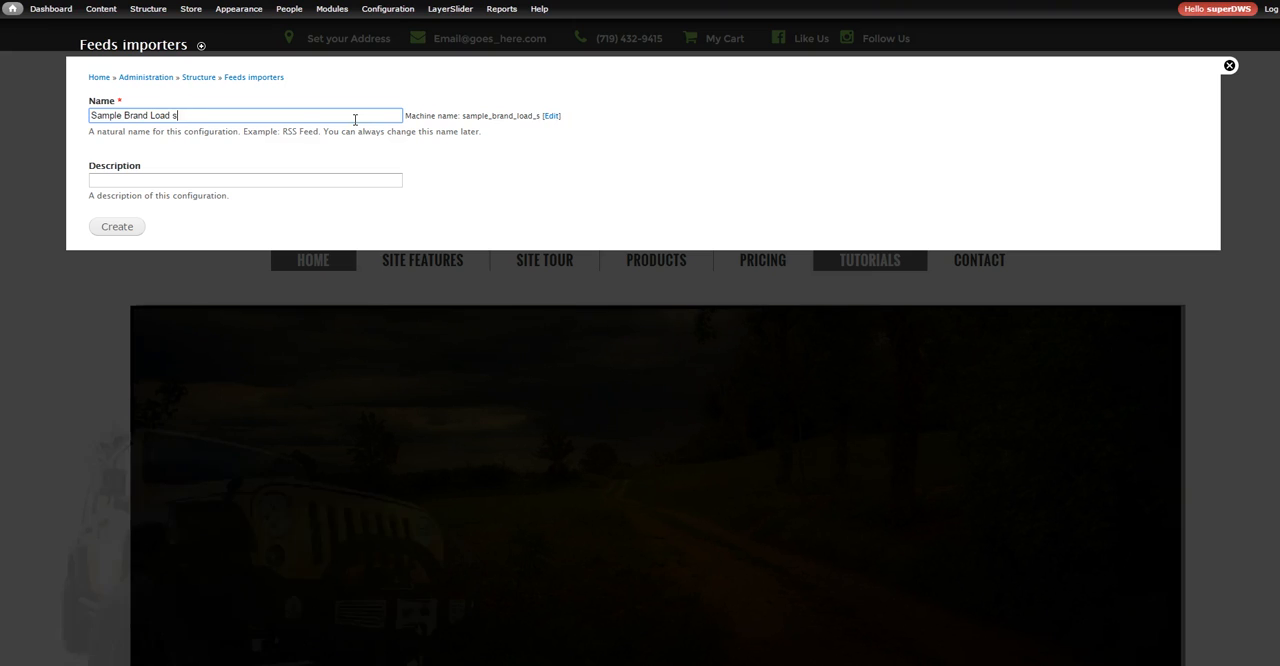
text(heet)
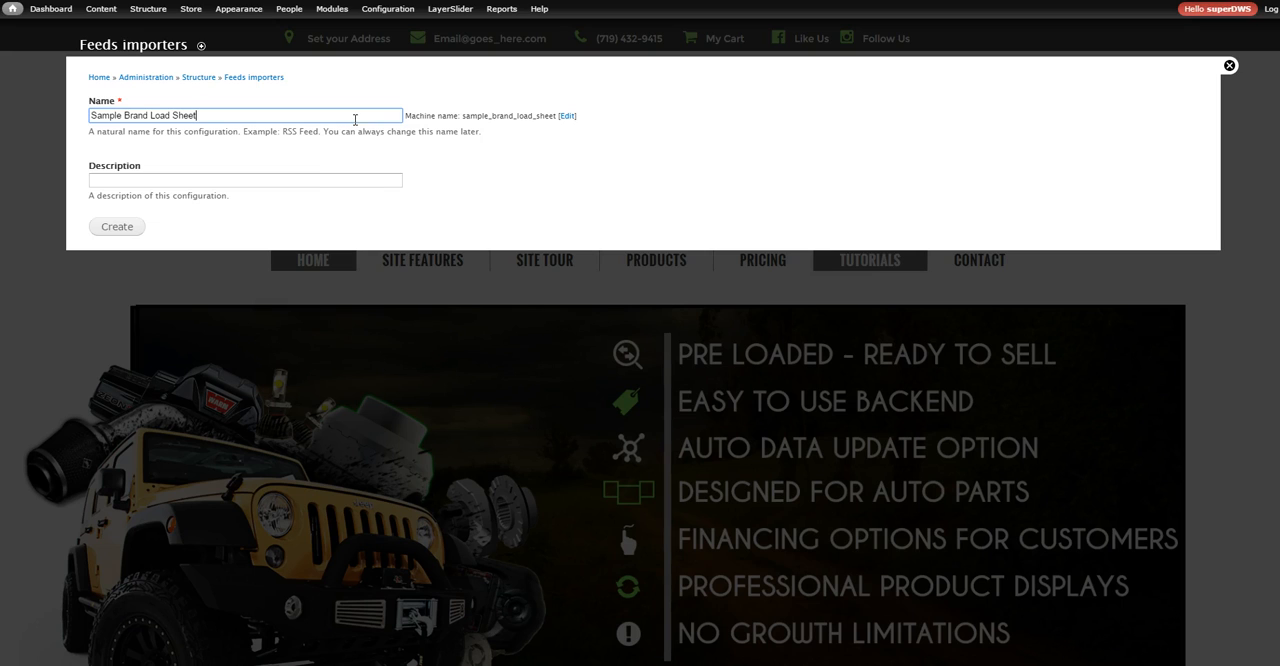
Enter the description "Use this for Band A" and create the importer
click(343, 184)
text(Use this for)
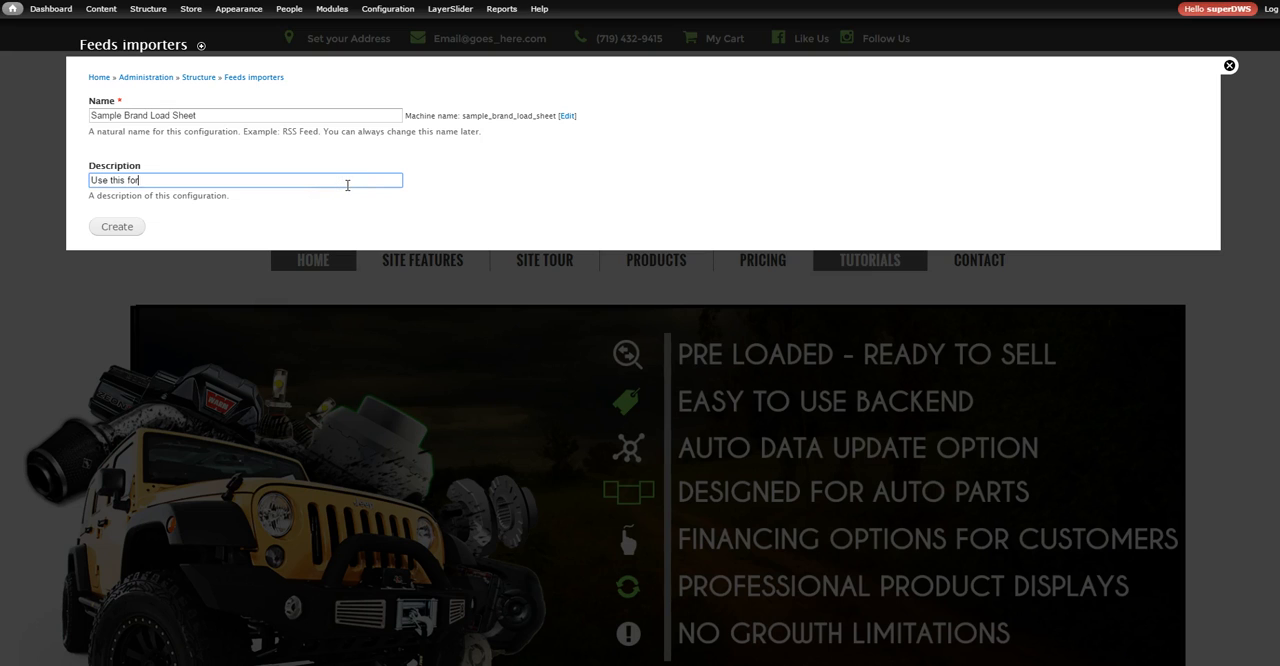
text( Brand A)
click(300, 205)
click(116, 227)
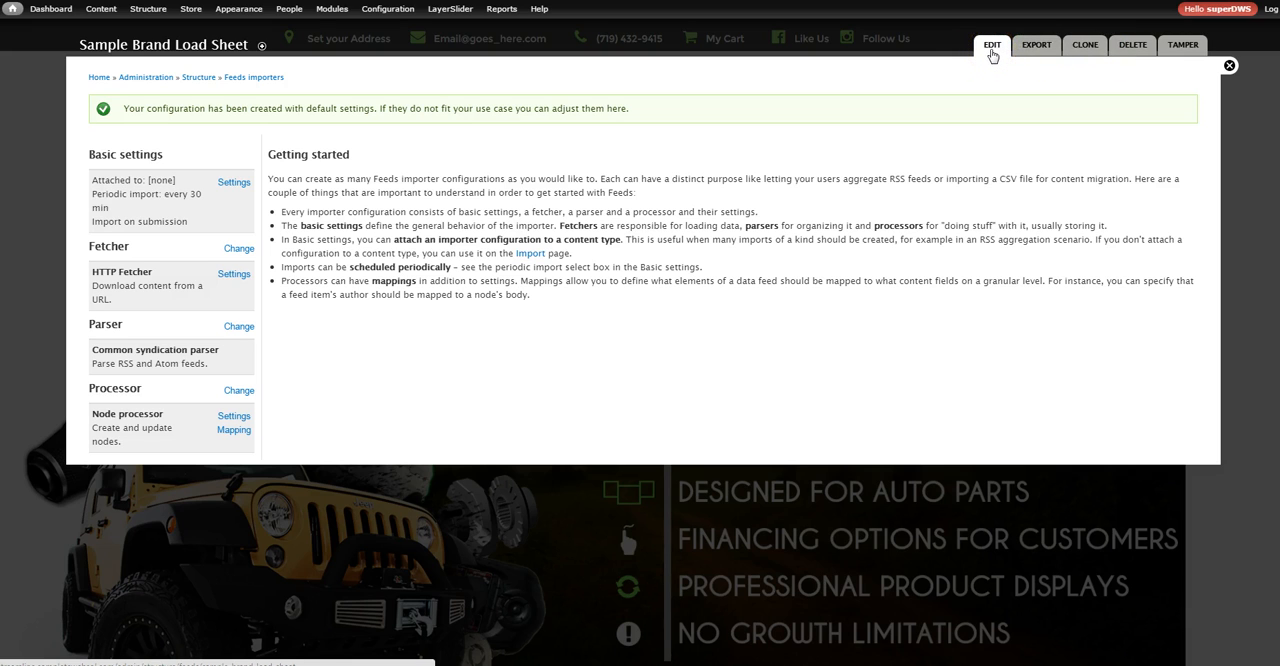
In the importer's basic settings, set the periodic import to Off and save the change
click(1040, 48)
click(232, 184)
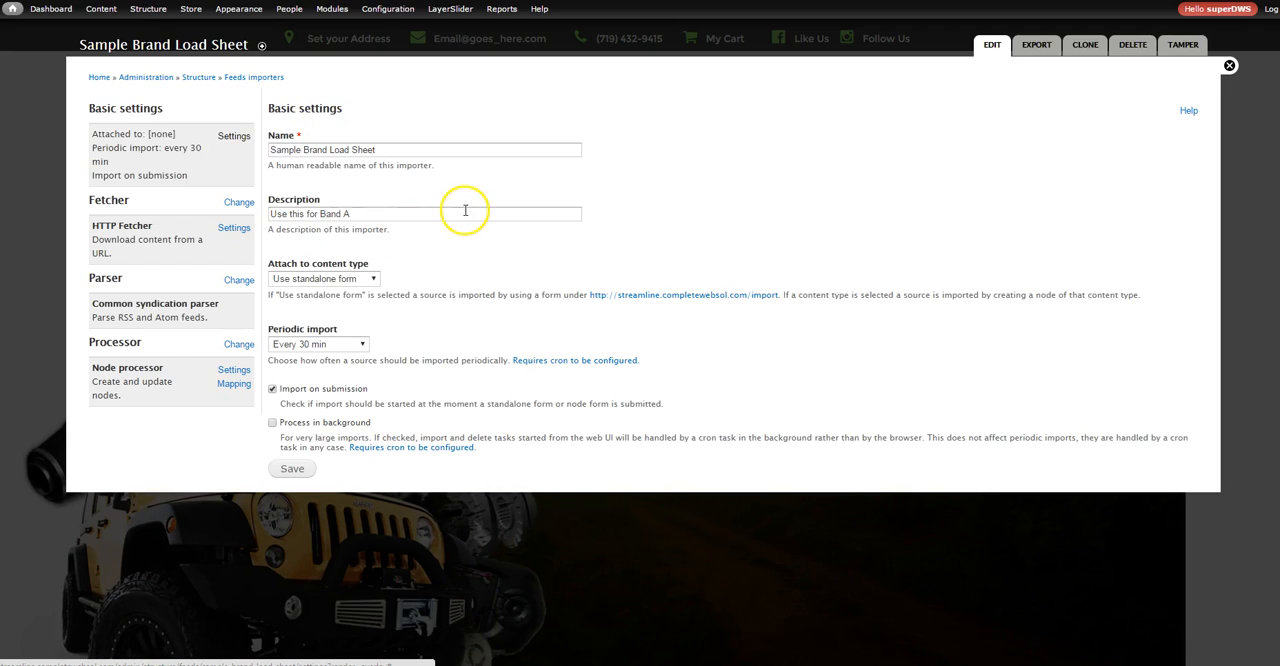
click(314, 346)
click(313, 357)
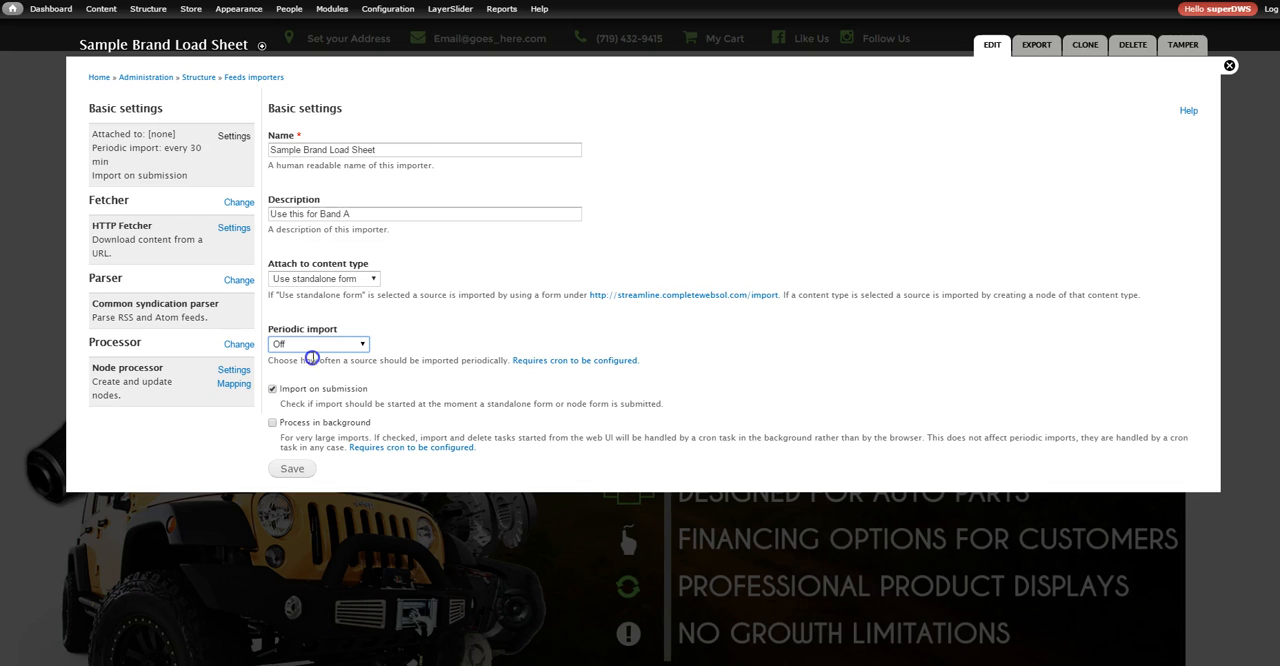
click(310, 344)
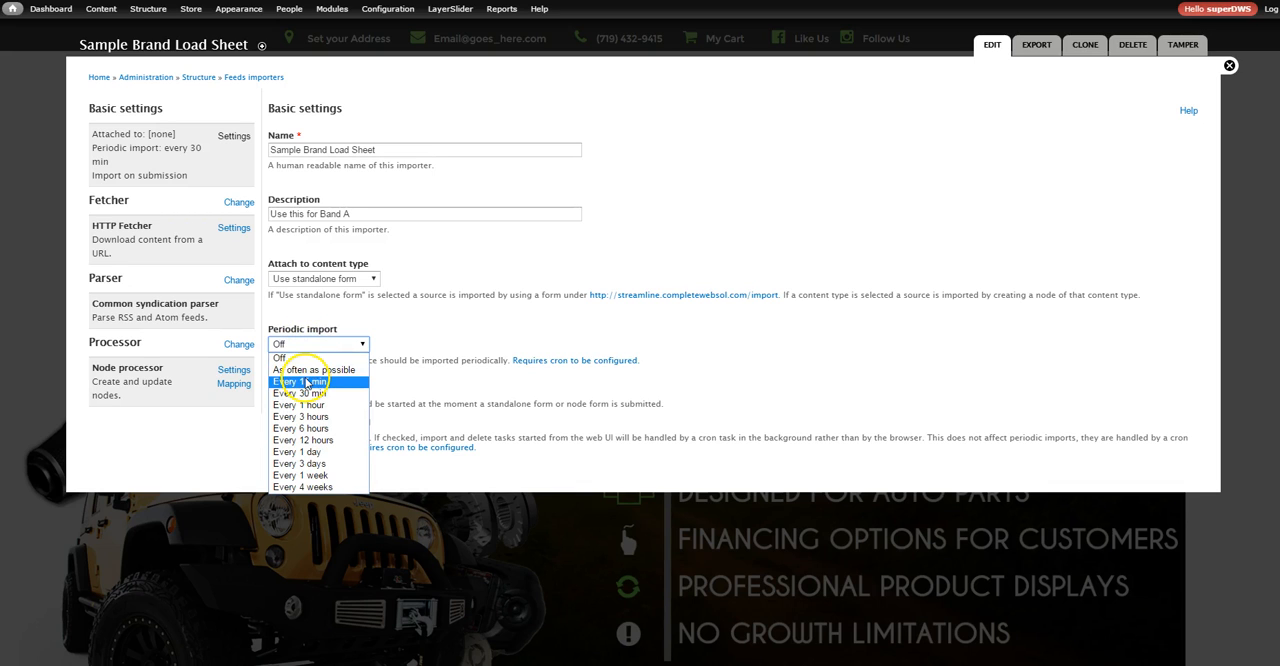
click(461, 336)
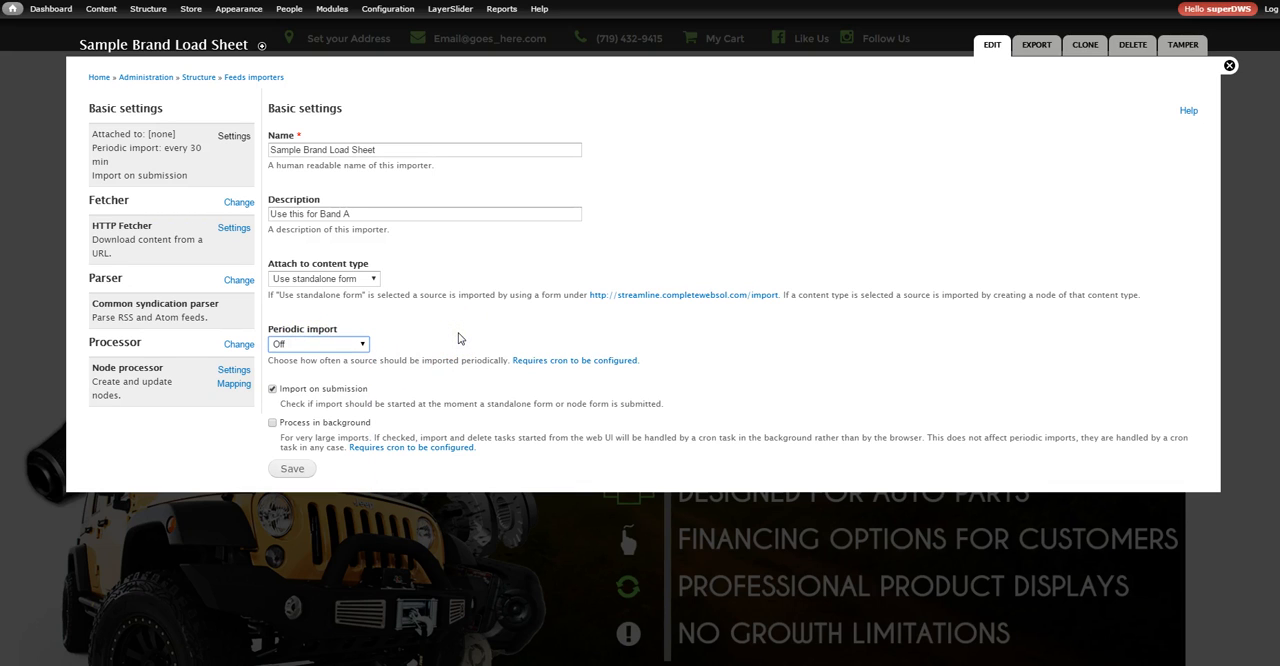
click(727, 202)
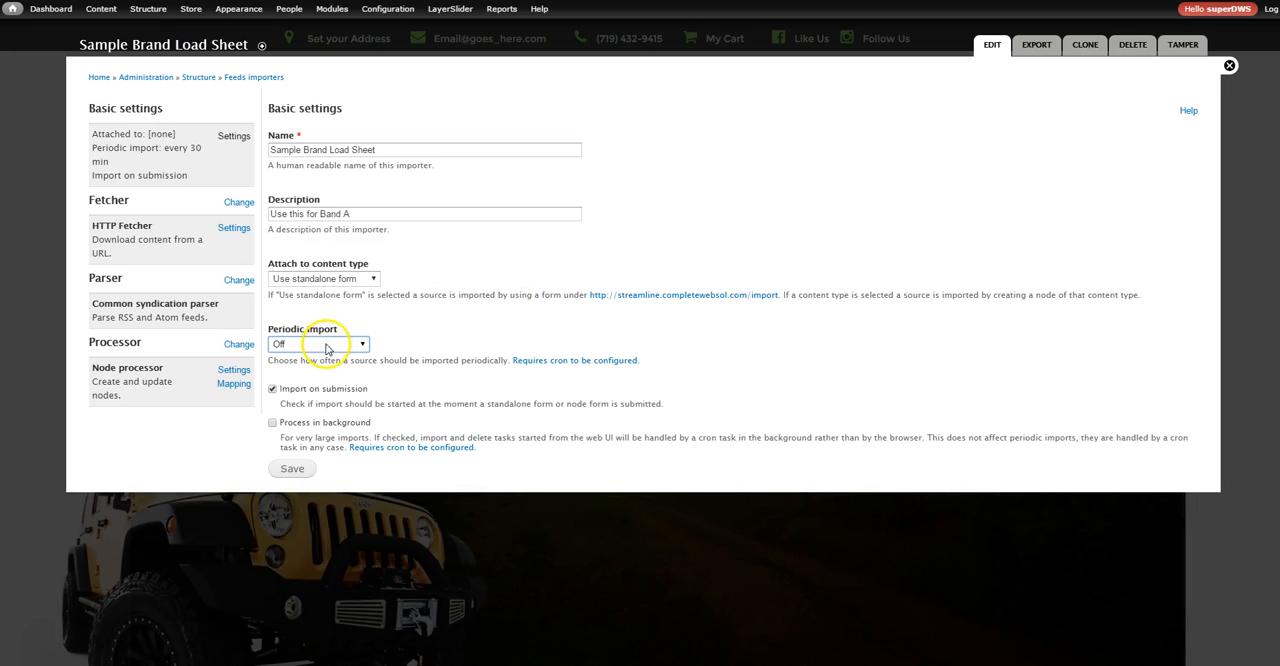
click(293, 468)
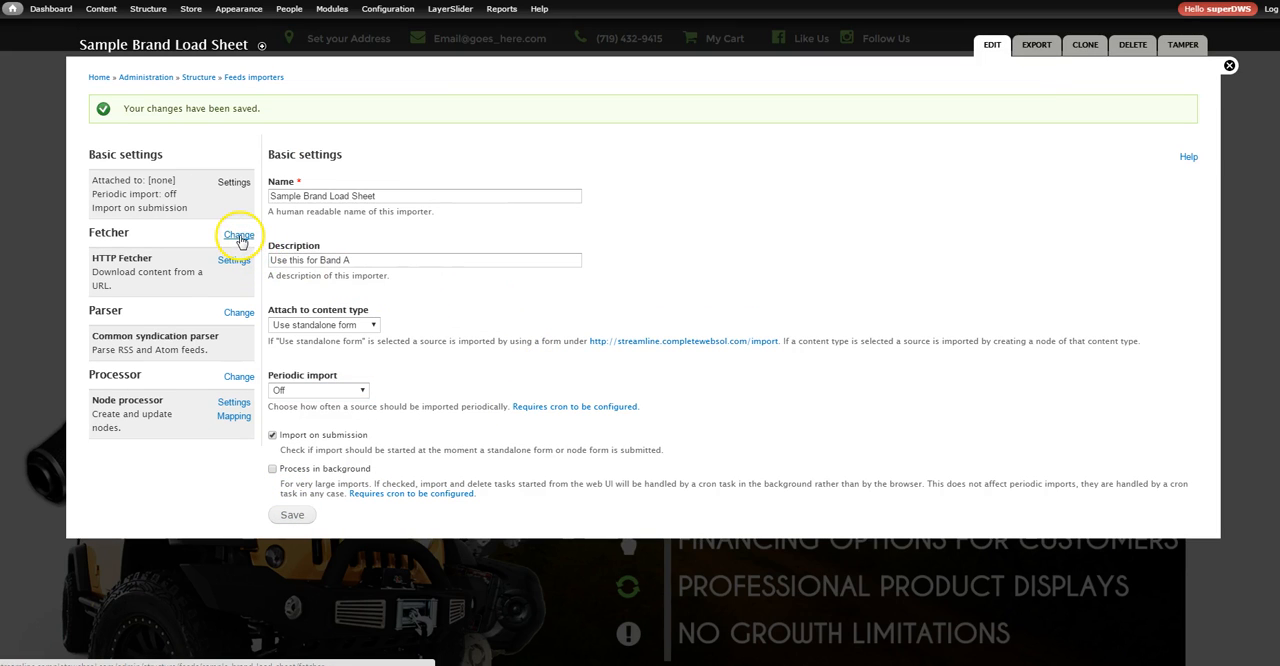
Change the importer's fetcher to File upload and save it
click(239, 236)
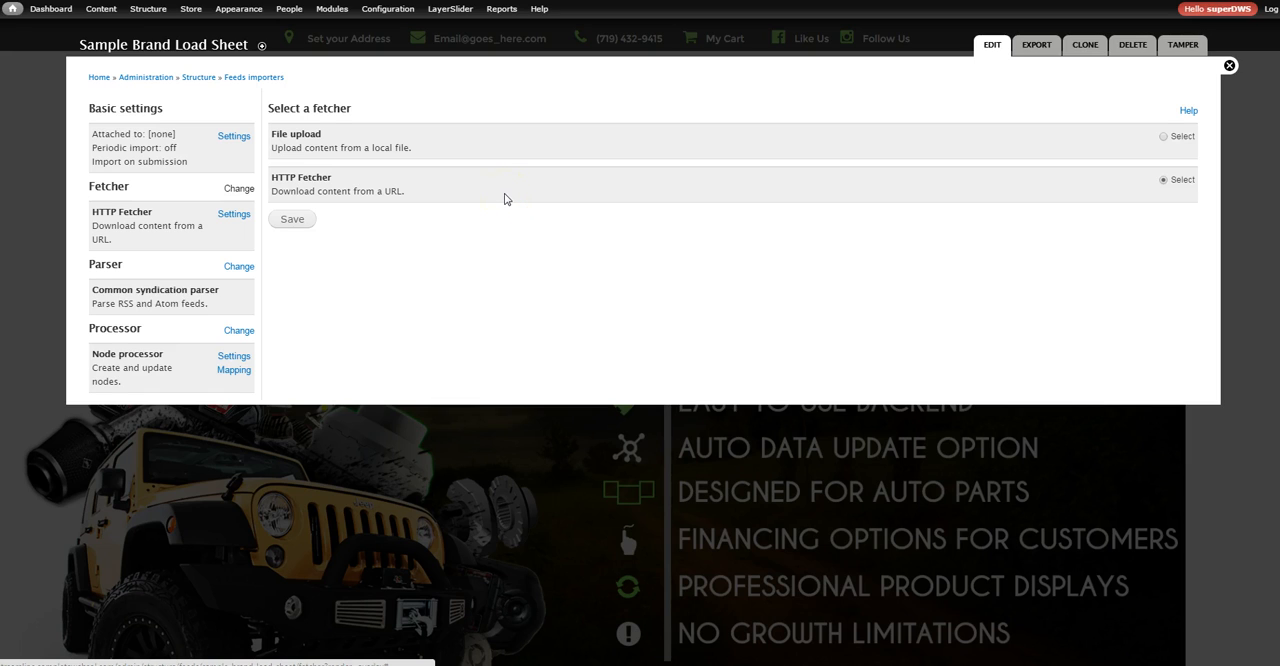
click(1164, 137)
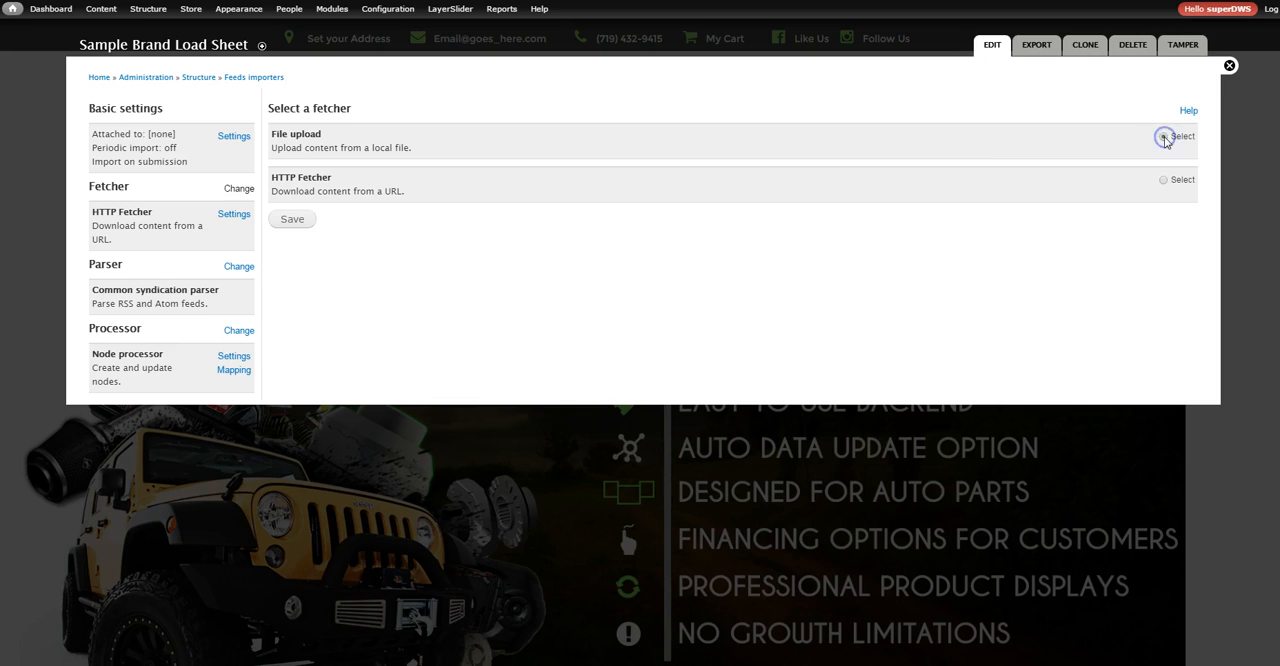
click(291, 219)
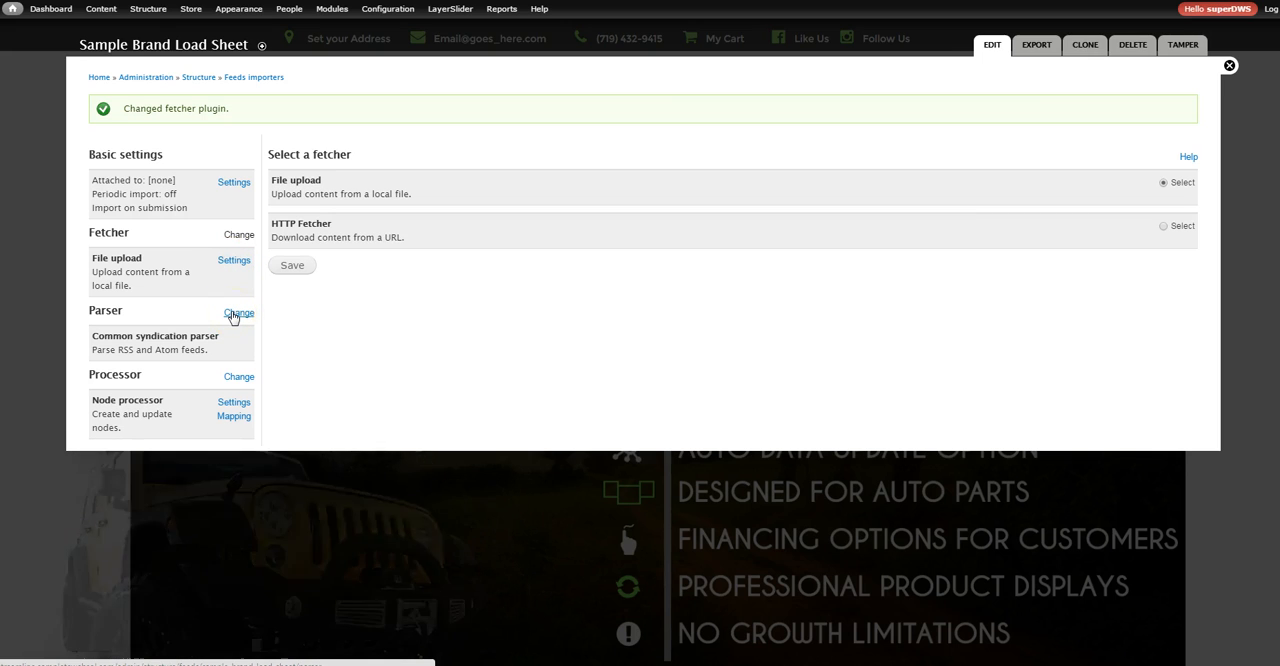
Change the importer's parser to the CSV parser and save it
click(237, 313)
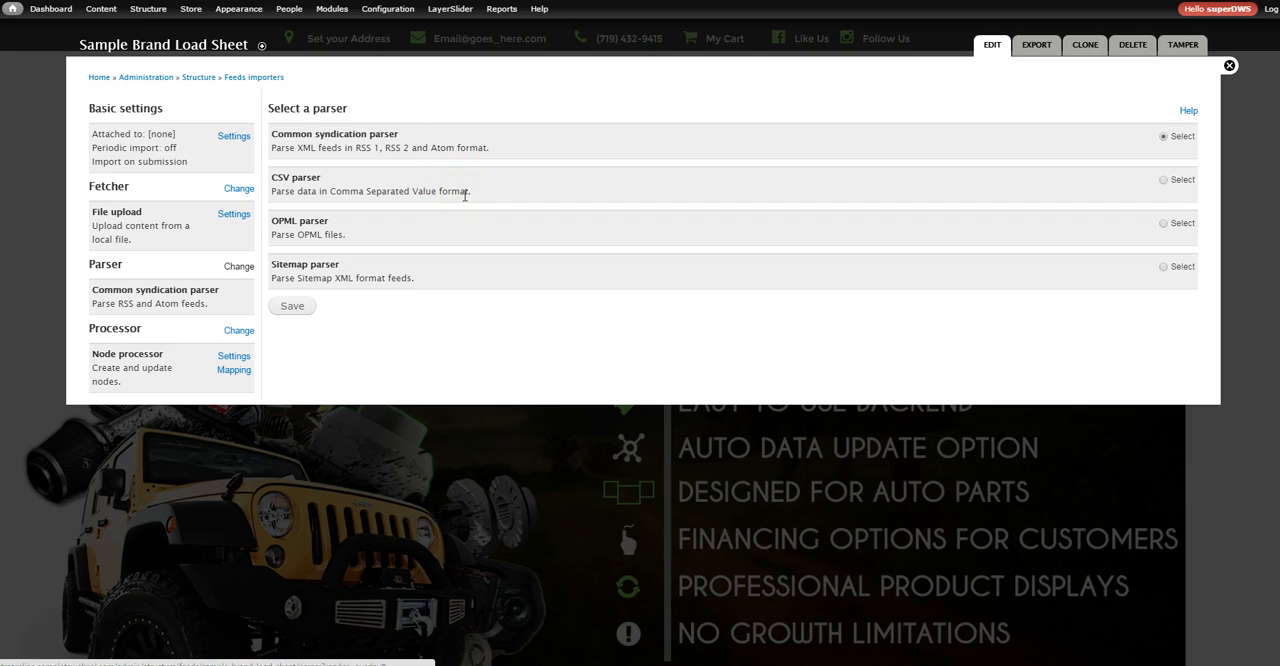
click(1163, 181)
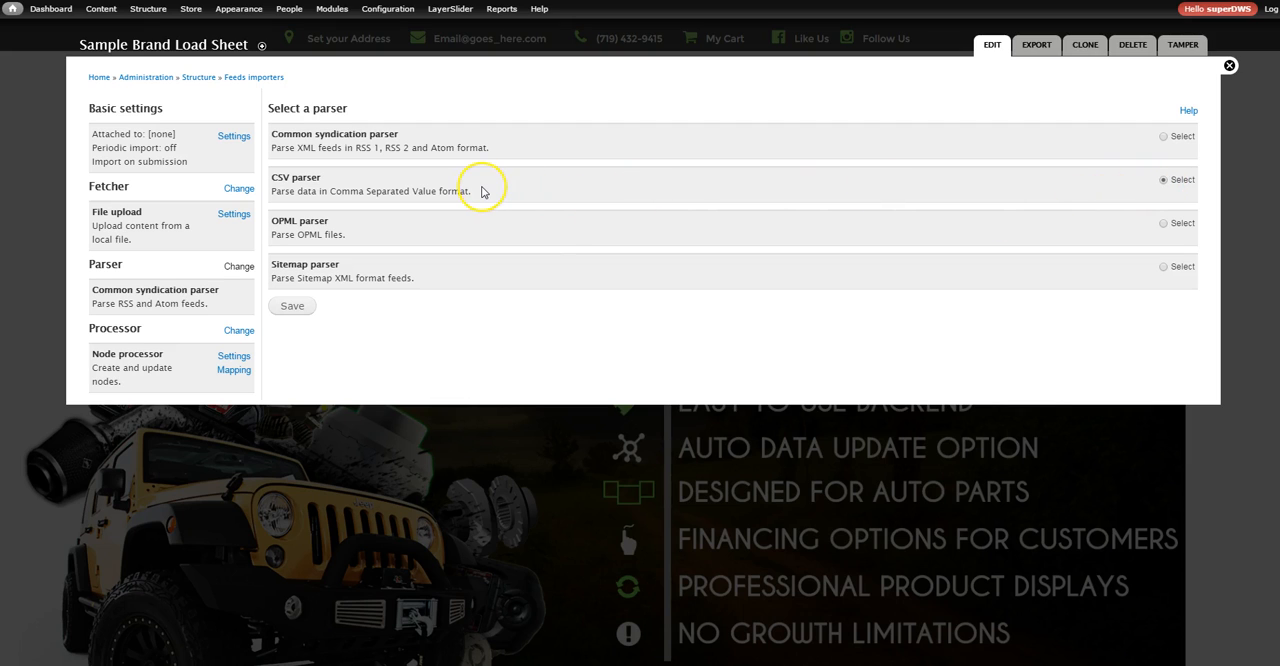
click(284, 306)
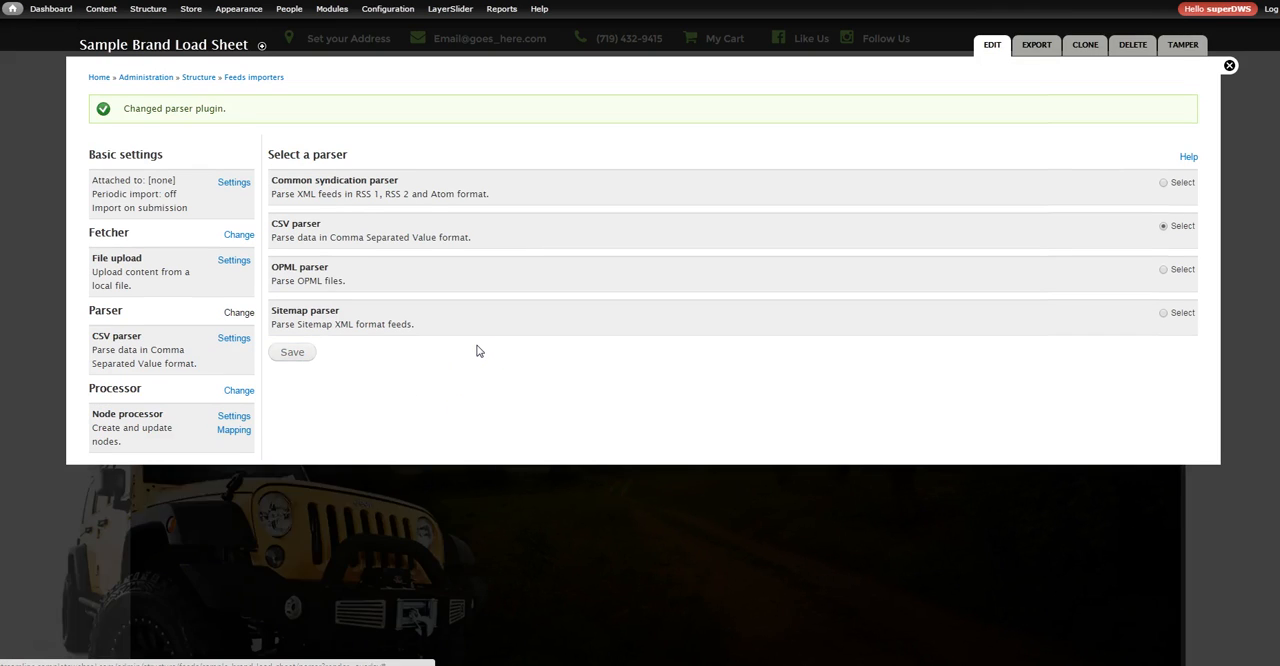
click(230, 341)
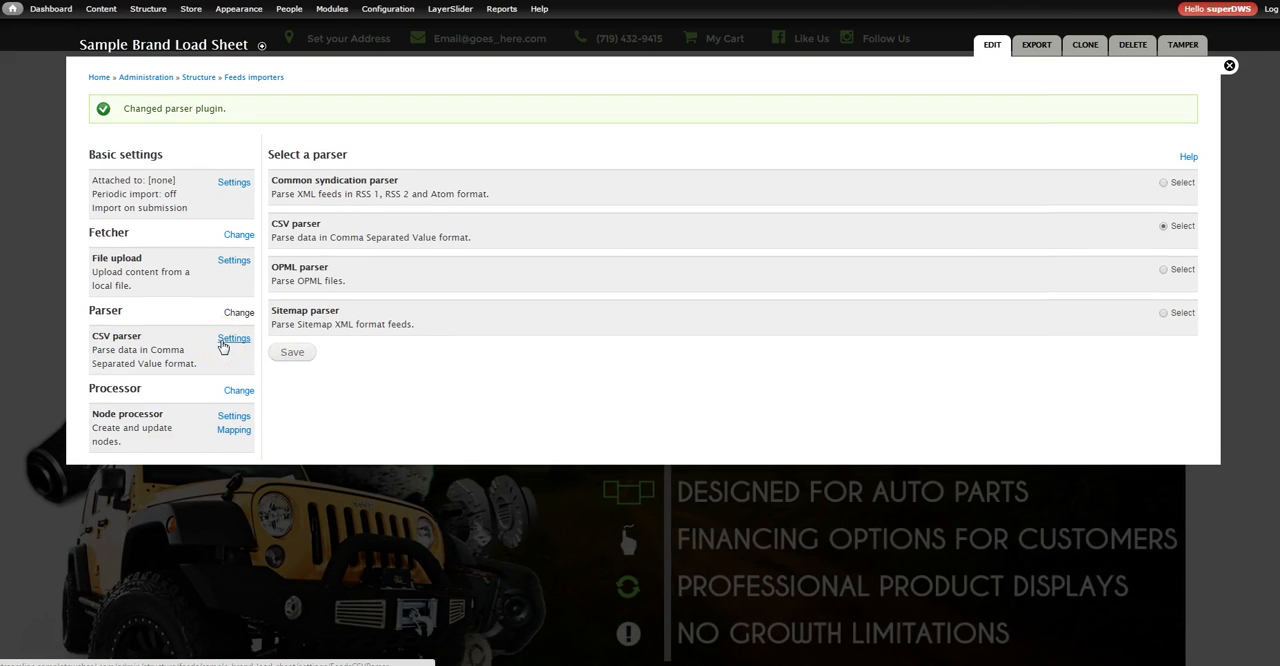
drag(191, 364, 93, 352)
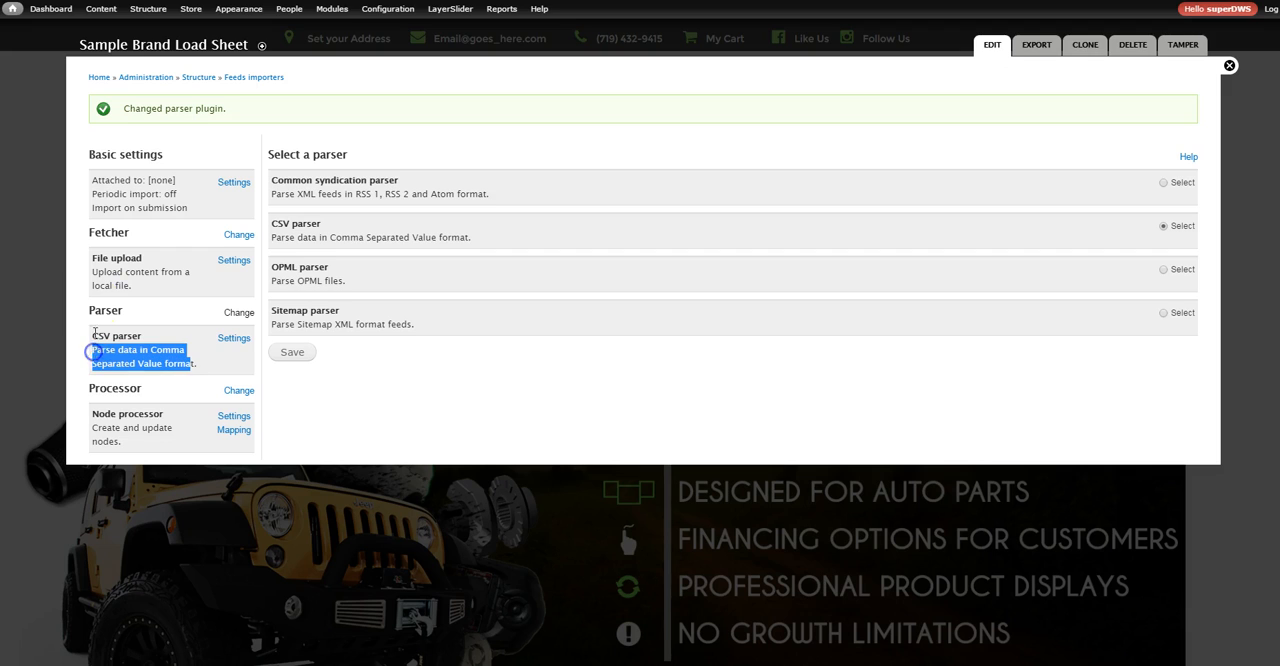
Change the importer's processor to the Commerce Product processor and save it
click(244, 395)
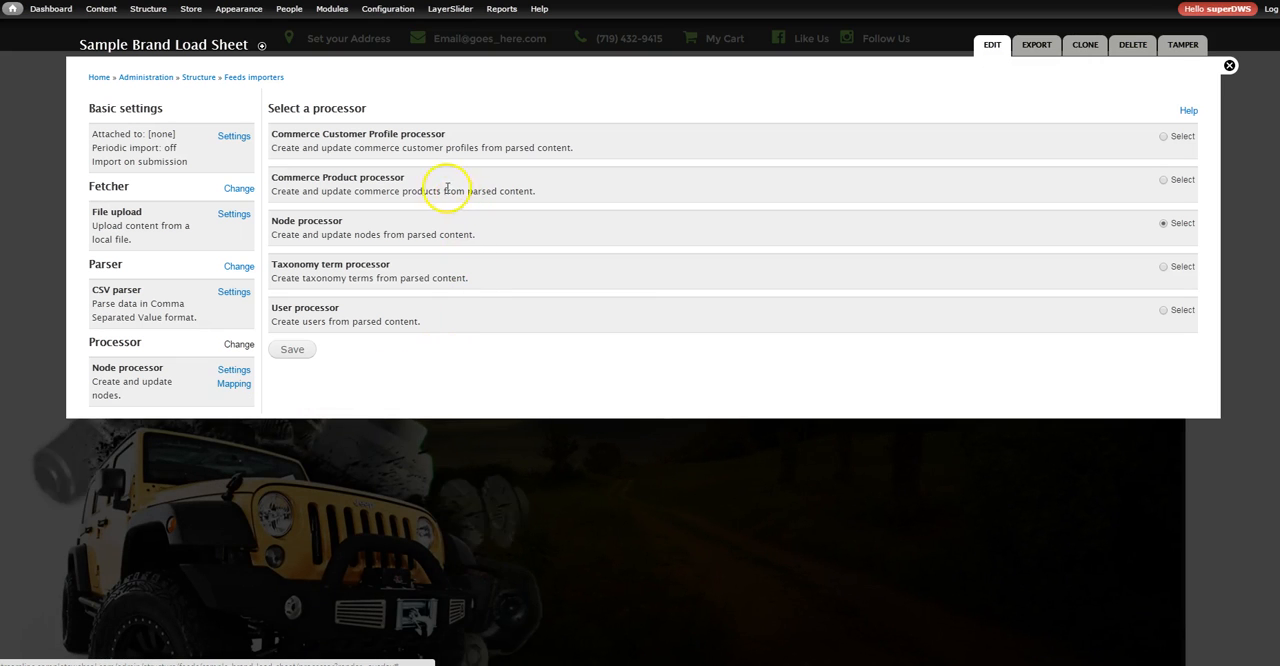
drag(390, 177, 305, 178)
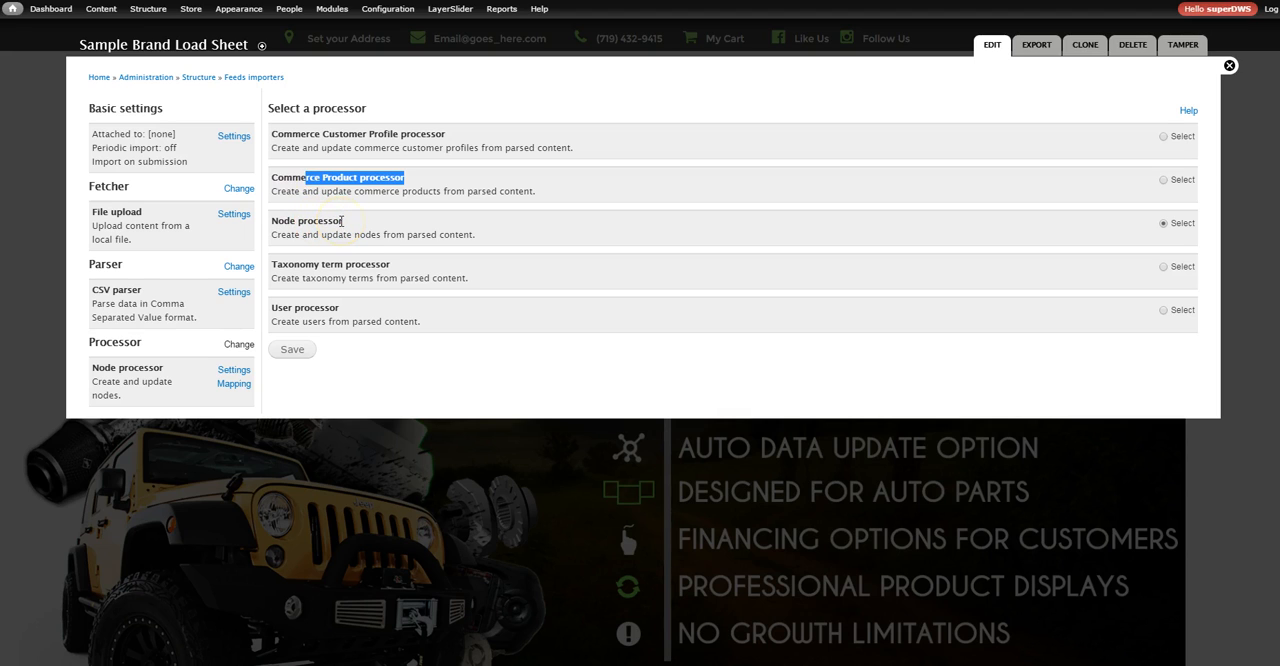
drag(342, 221, 279, 222)
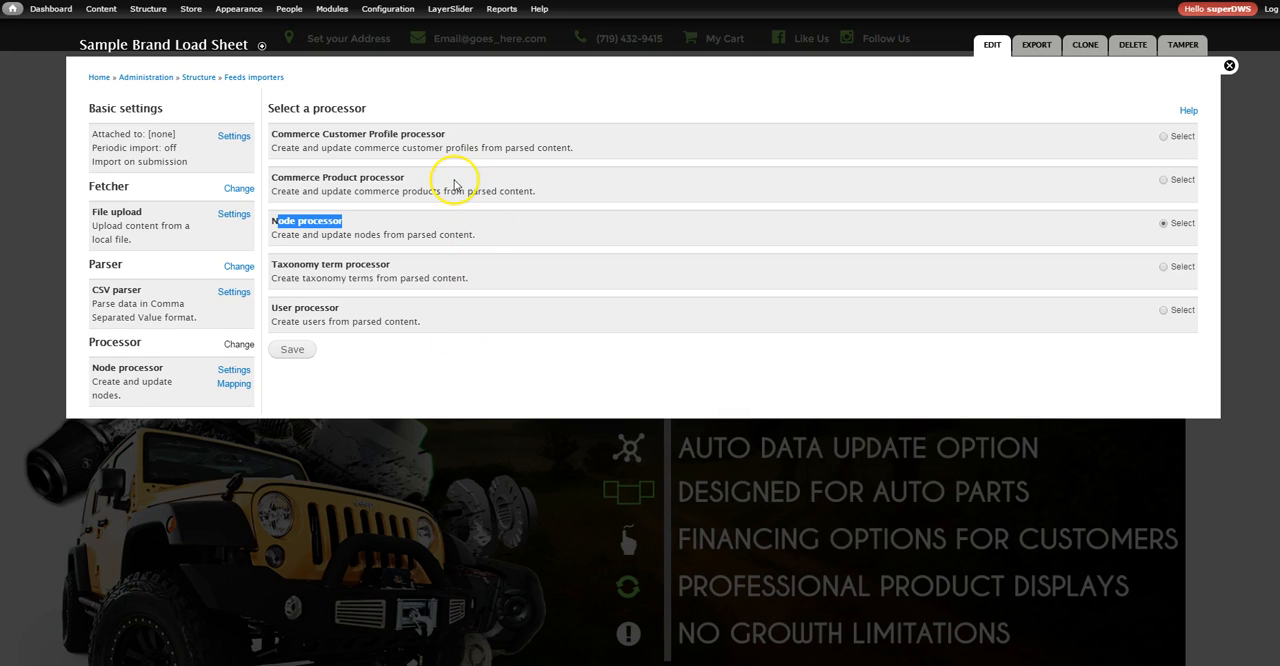
click(1163, 180)
click(292, 349)
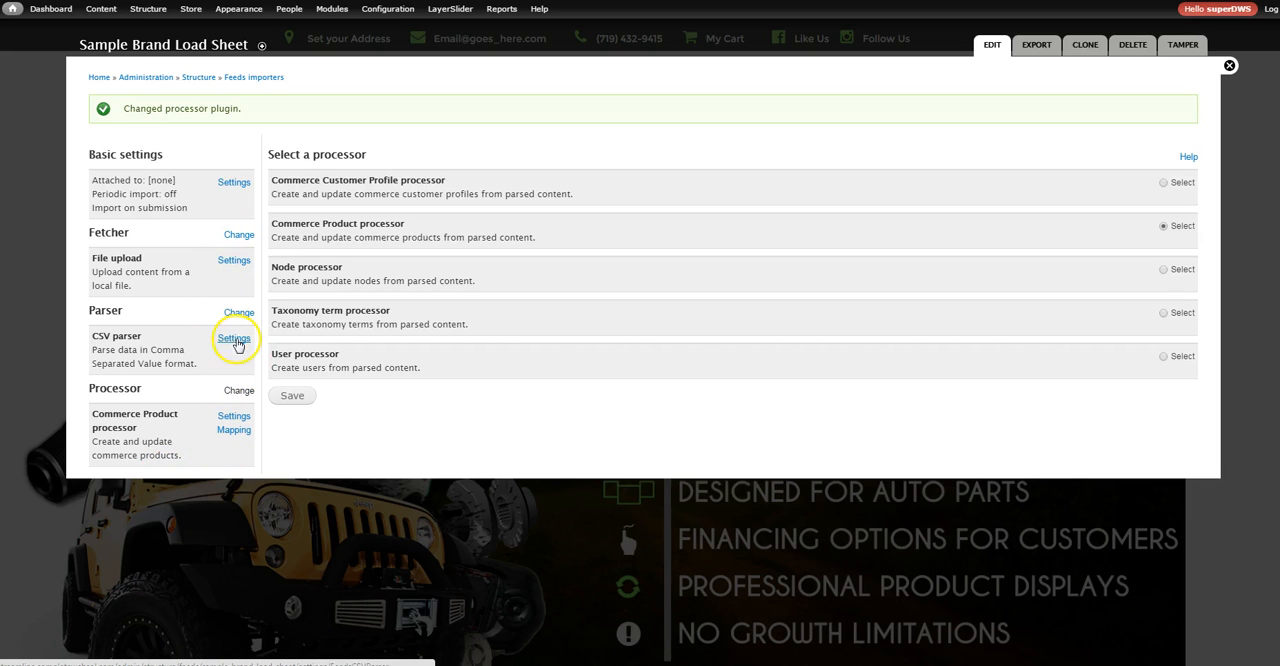
In the Commerce Product processor settings, set the bundle to Product and select the option to insert new commerce products
click(236, 417)
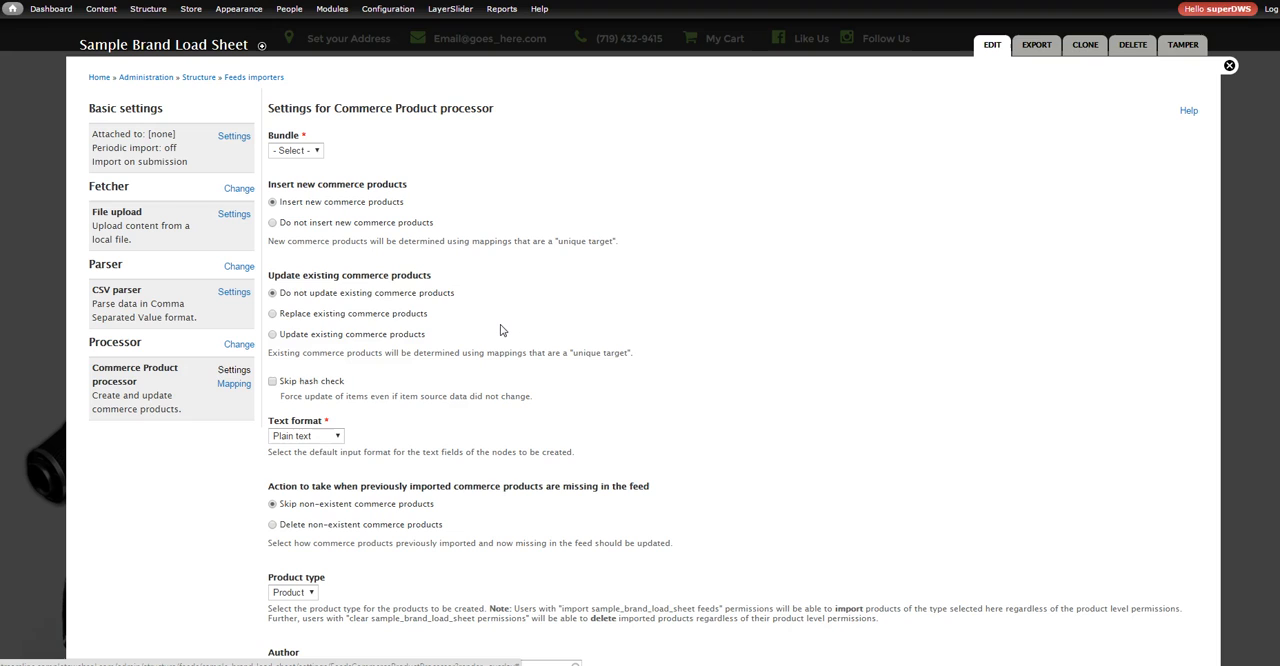
click(400, 272)
click(322, 150)
click(318, 152)
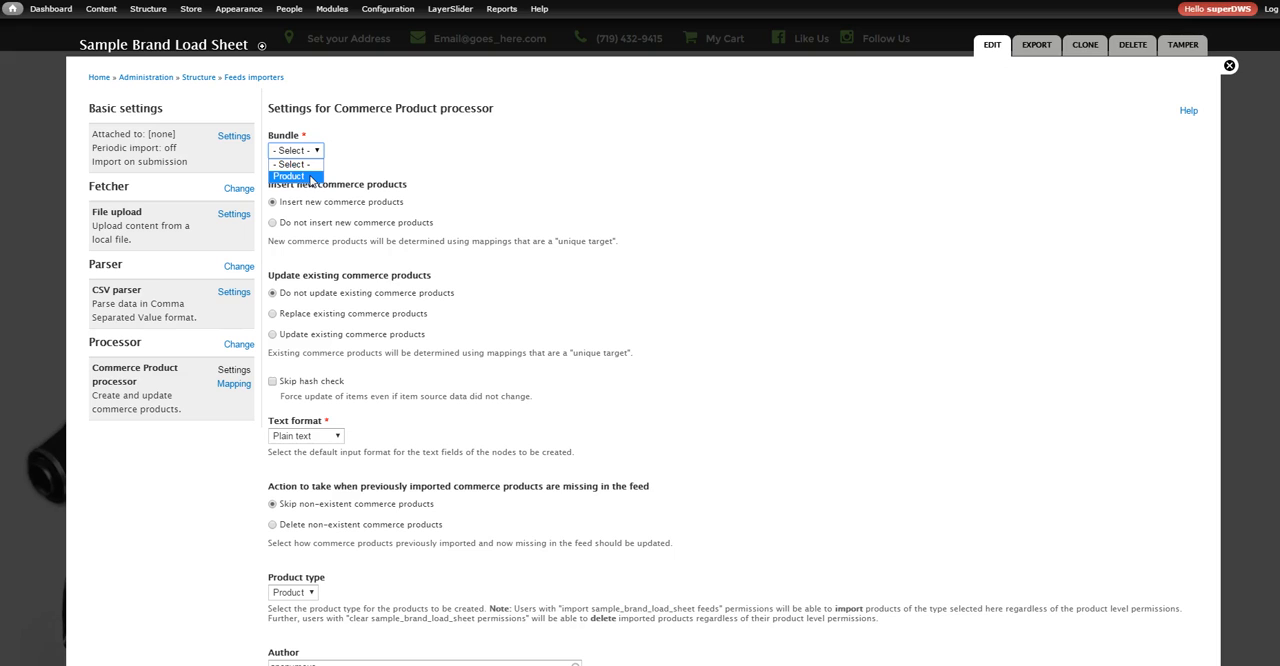
click(311, 177)
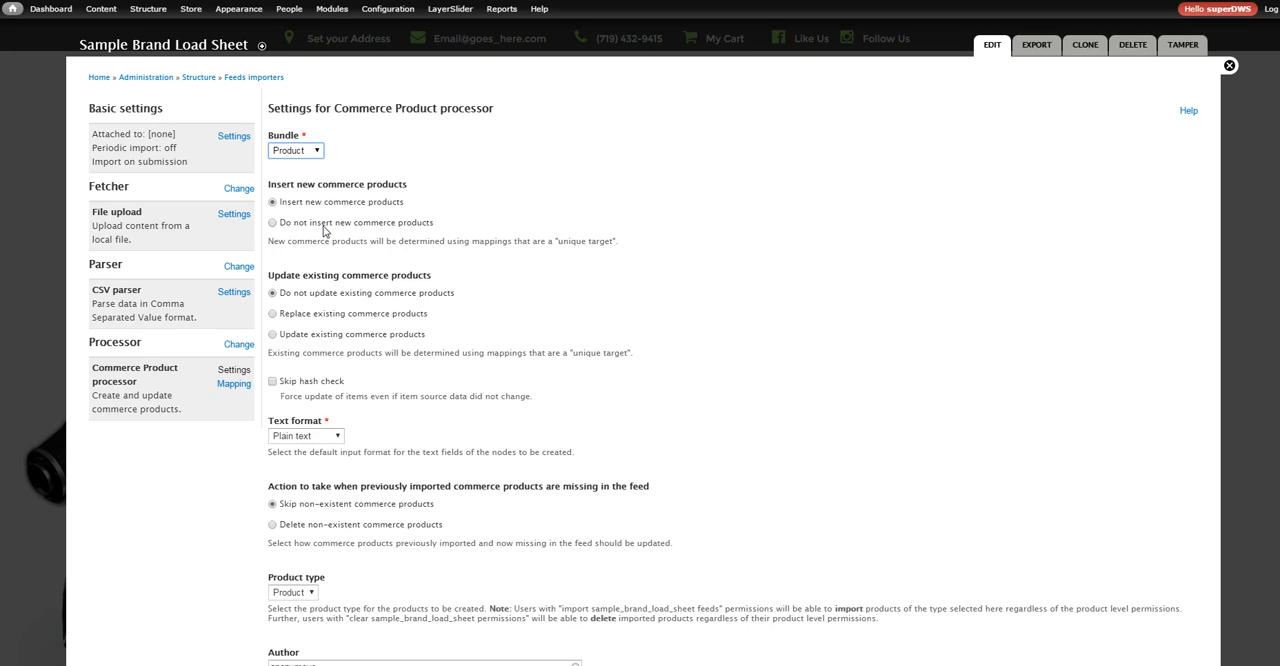
click(323, 225)
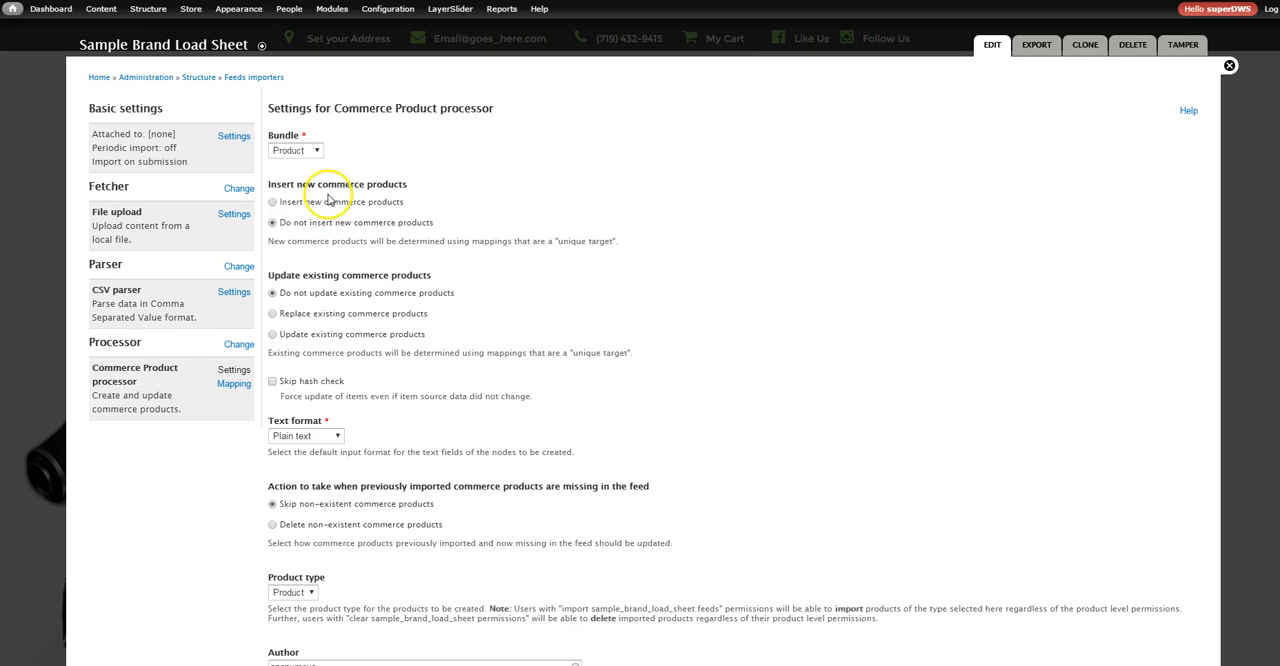
click(325, 204)
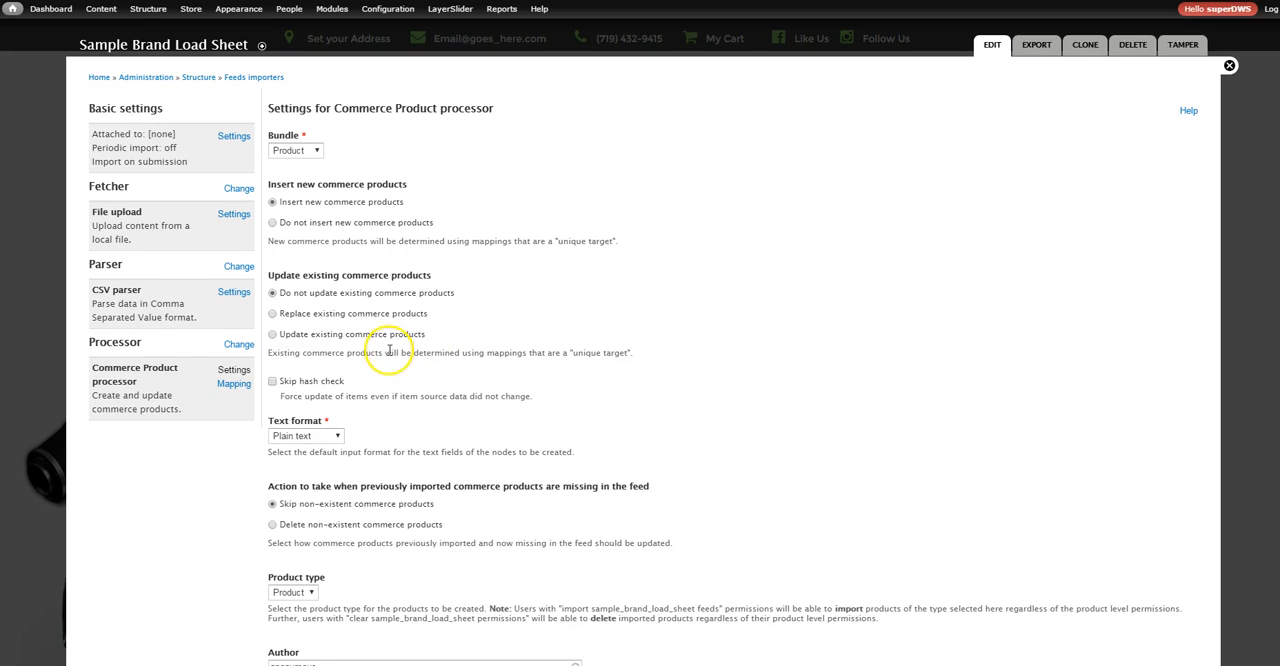
In the Commerce Product processor settings, enable Skip hash check and set the text format to Full HTML
click(310, 385)
click(338, 437)
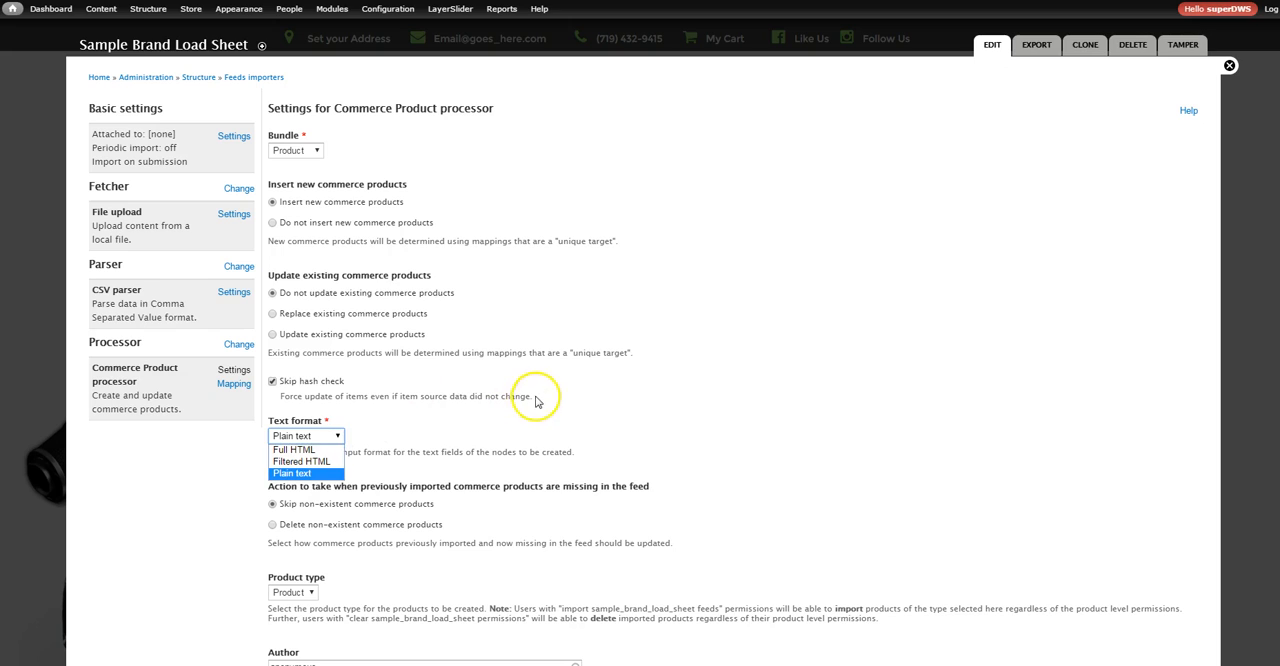
drag(532, 396, 357, 397)
drag(617, 242, 472, 241)
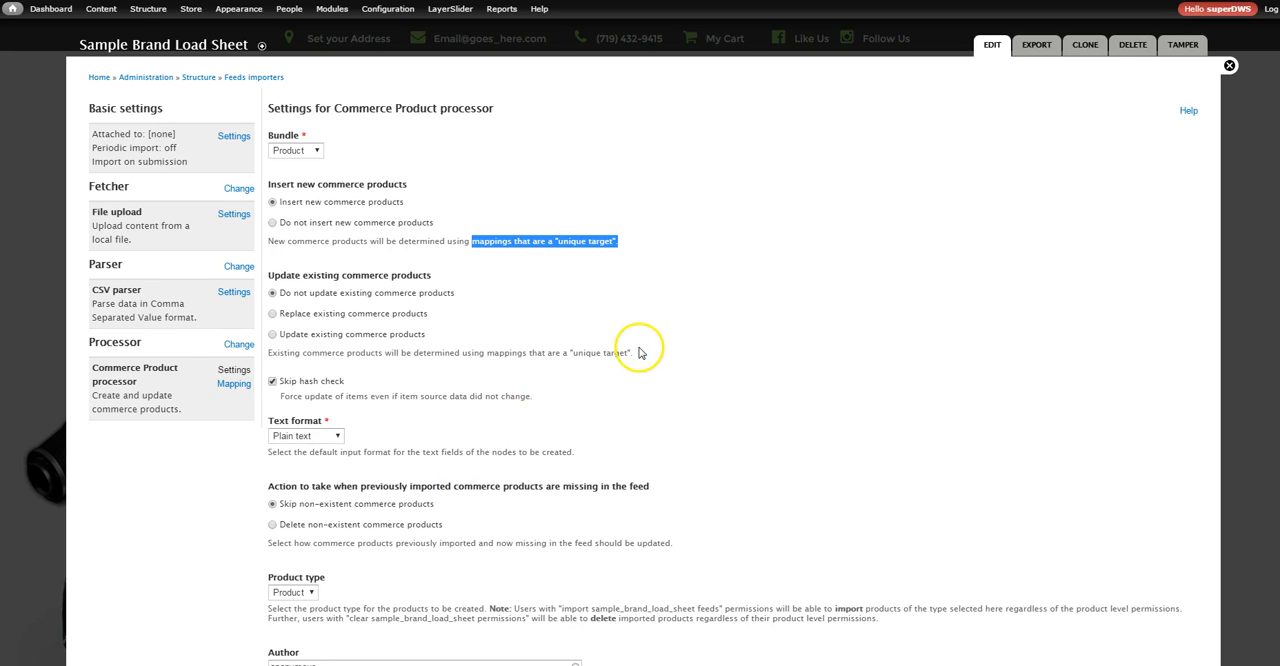
drag(640, 353, 267, 355)
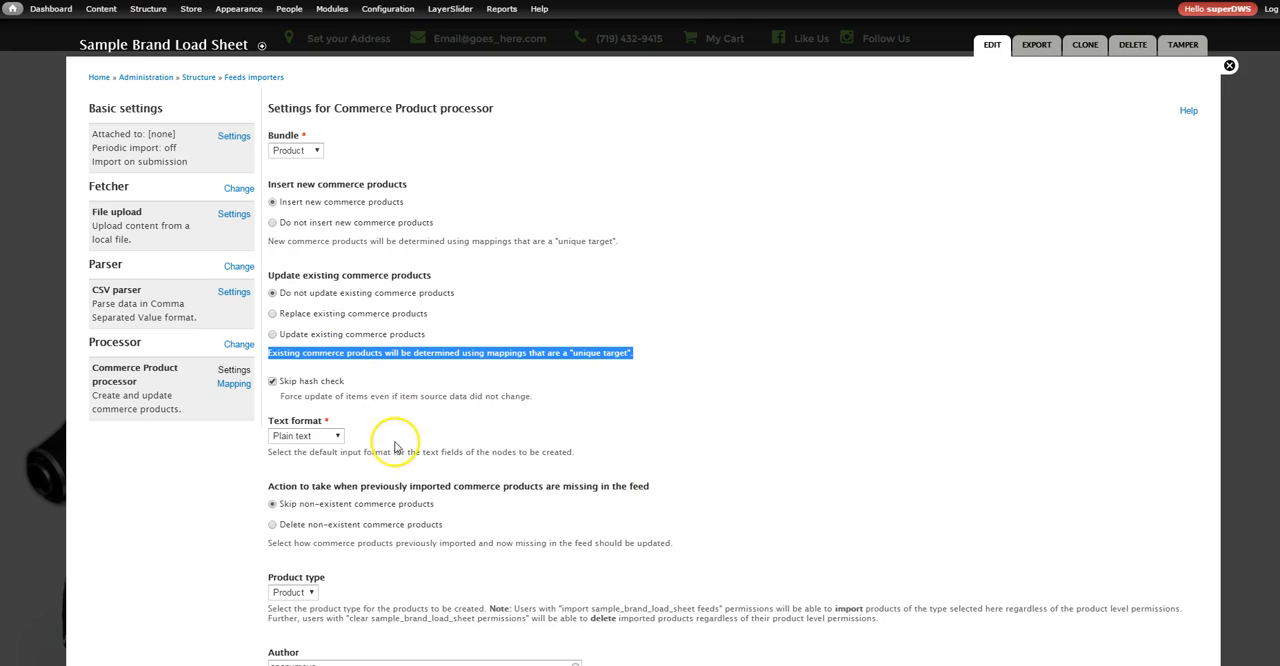
click(336, 437)
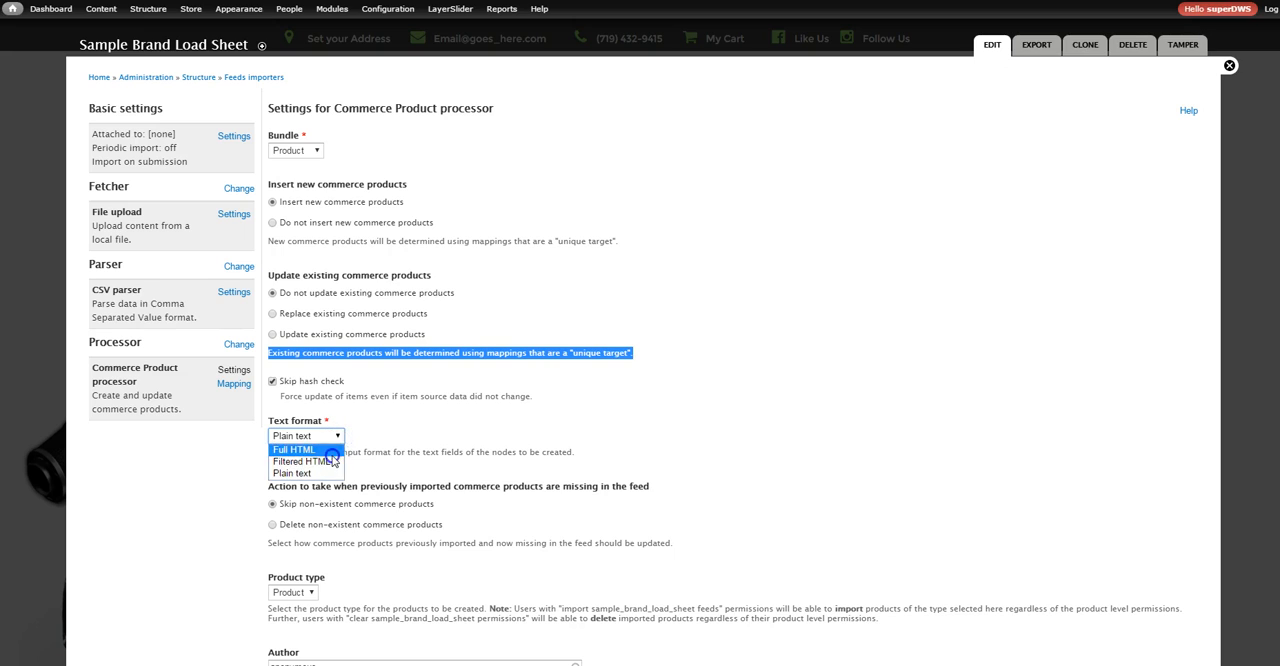
click(331, 451)
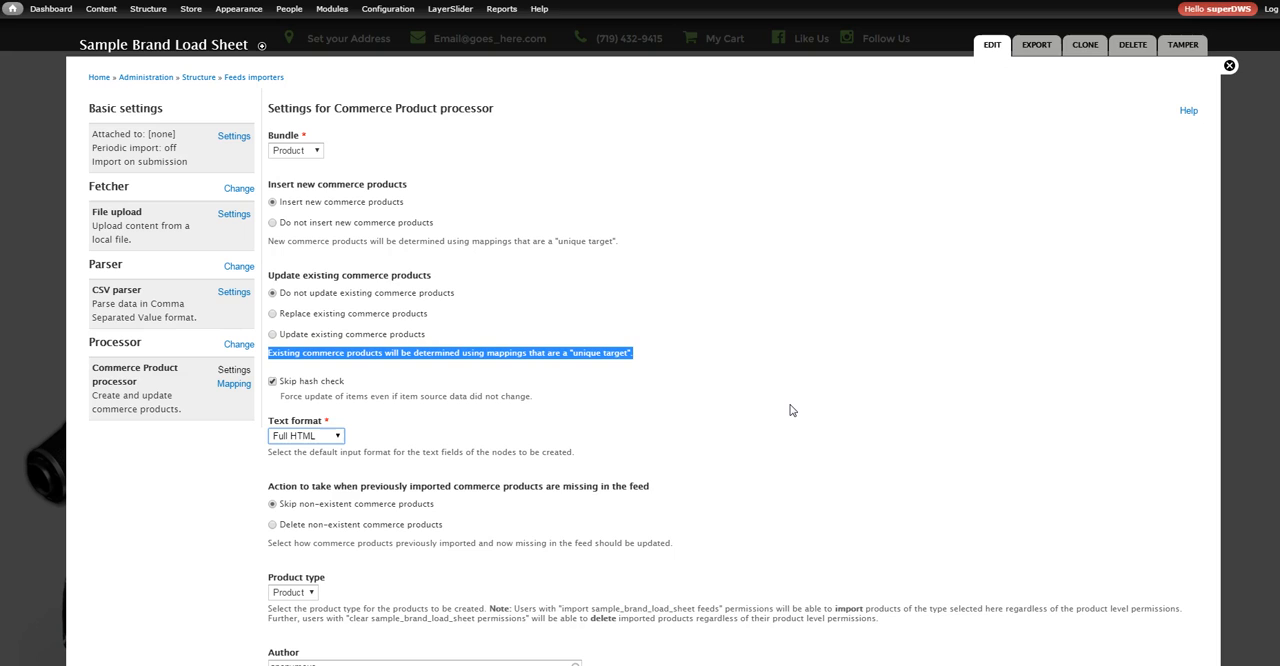
click(336, 438)
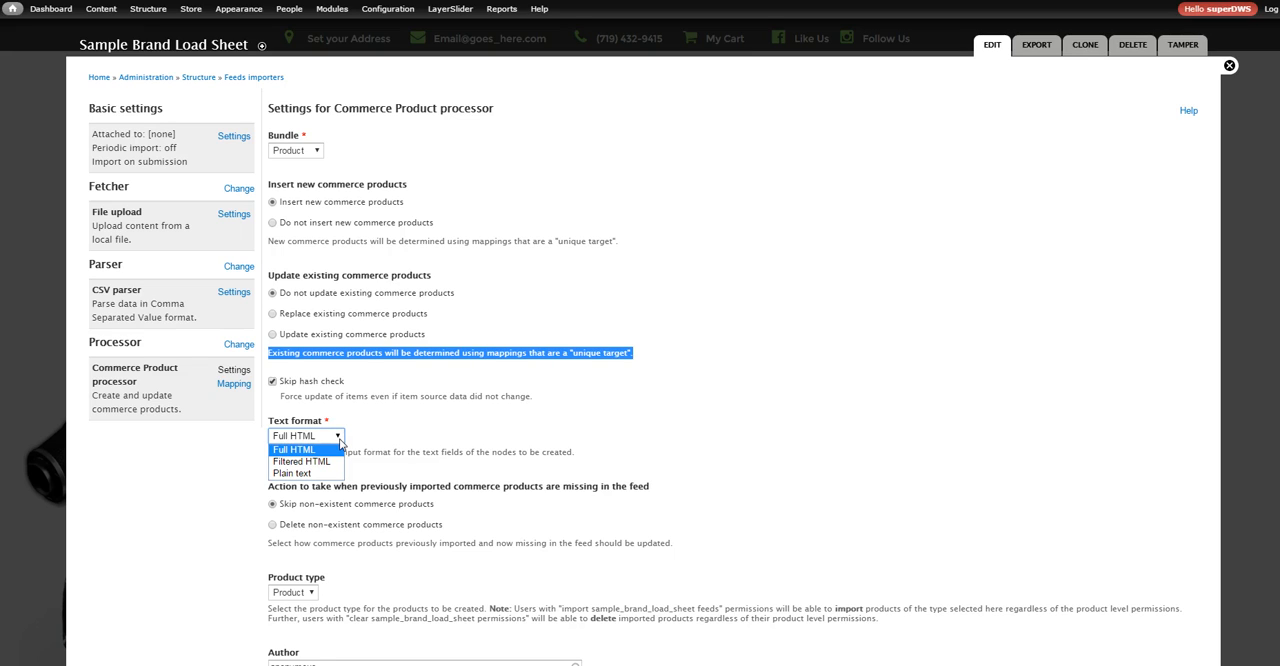
click(328, 451)
click(328, 451)
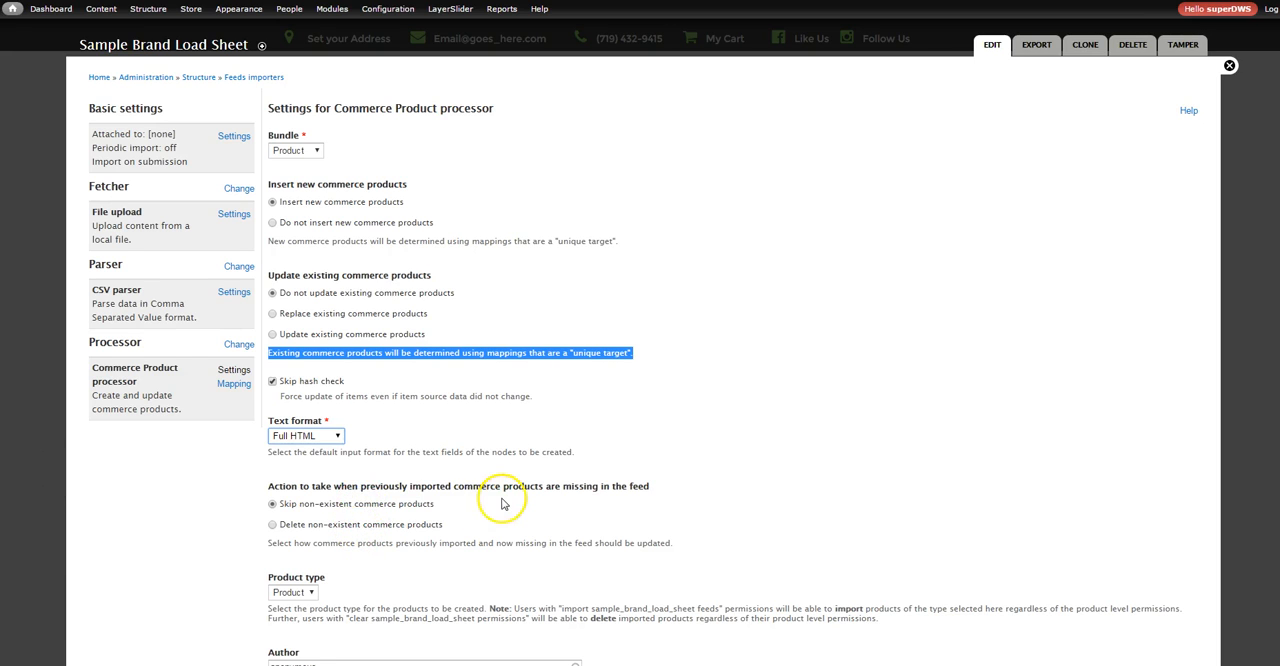
Set the author of imported products to superDWS and save the Commerce Product processor settings
scroll(502, 503, down, 3)
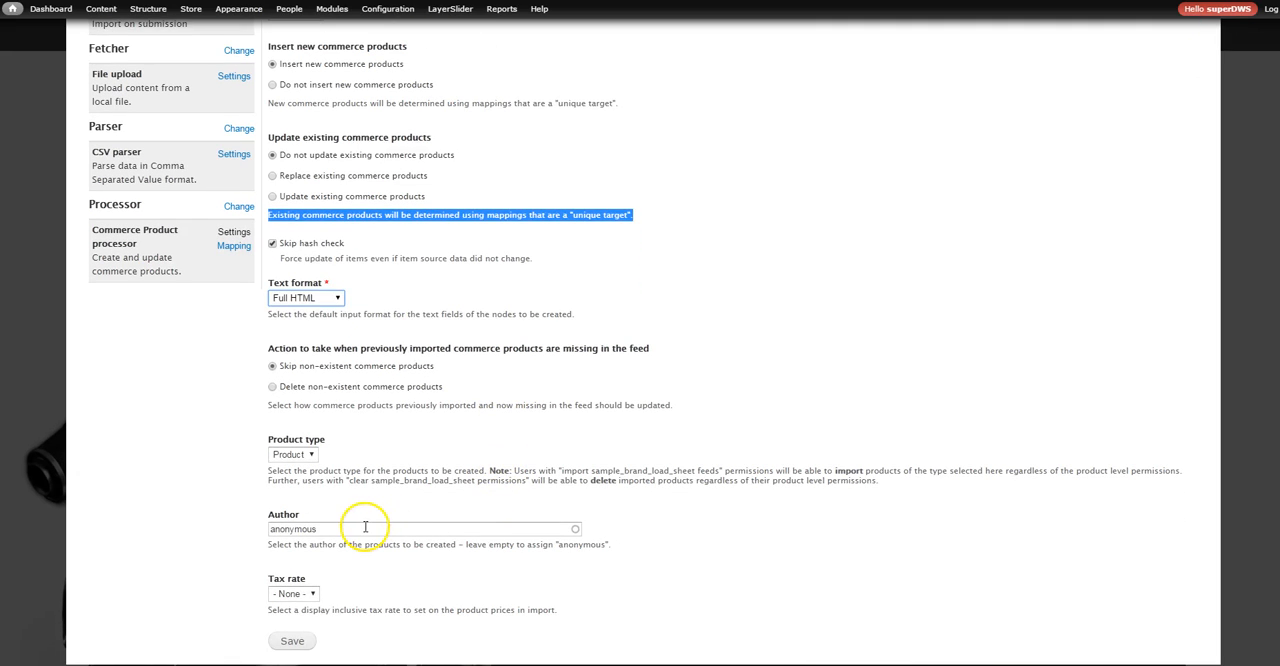
click(365, 527)
click(290, 455)
click(290, 455)
click(320, 528)
drag(320, 528, 249, 534)
text(super)
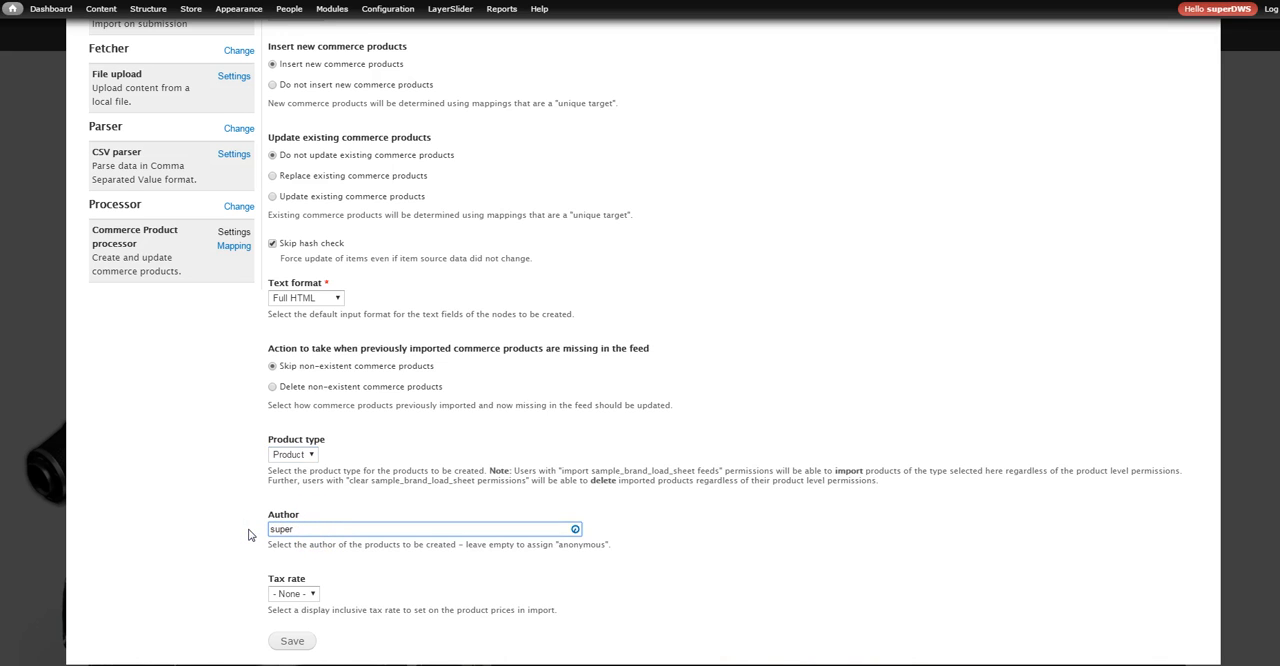
click(285, 543)
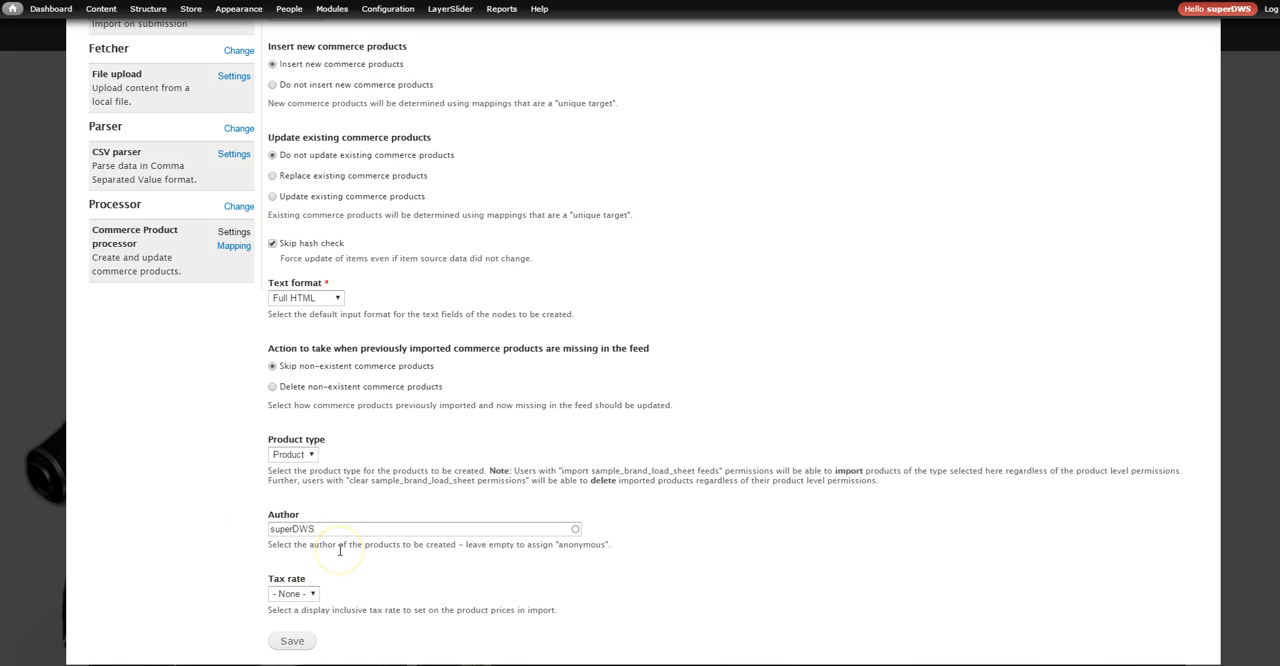
scroll(340, 550, down, 1)
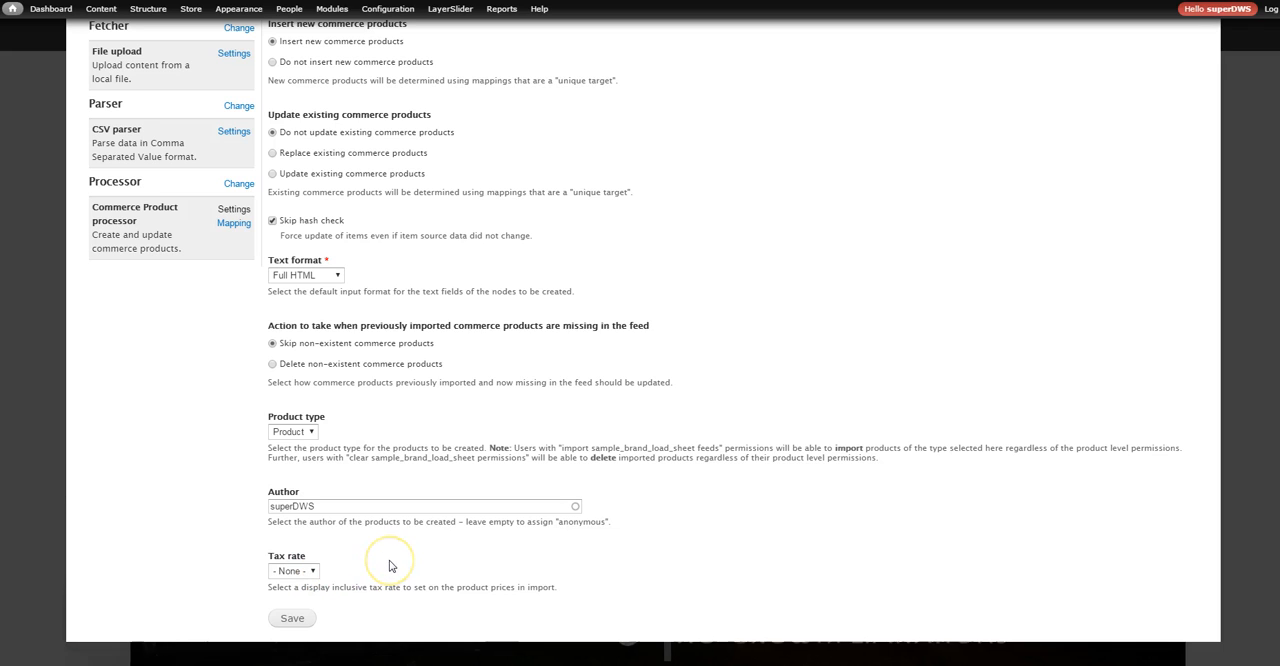
click(292, 619)
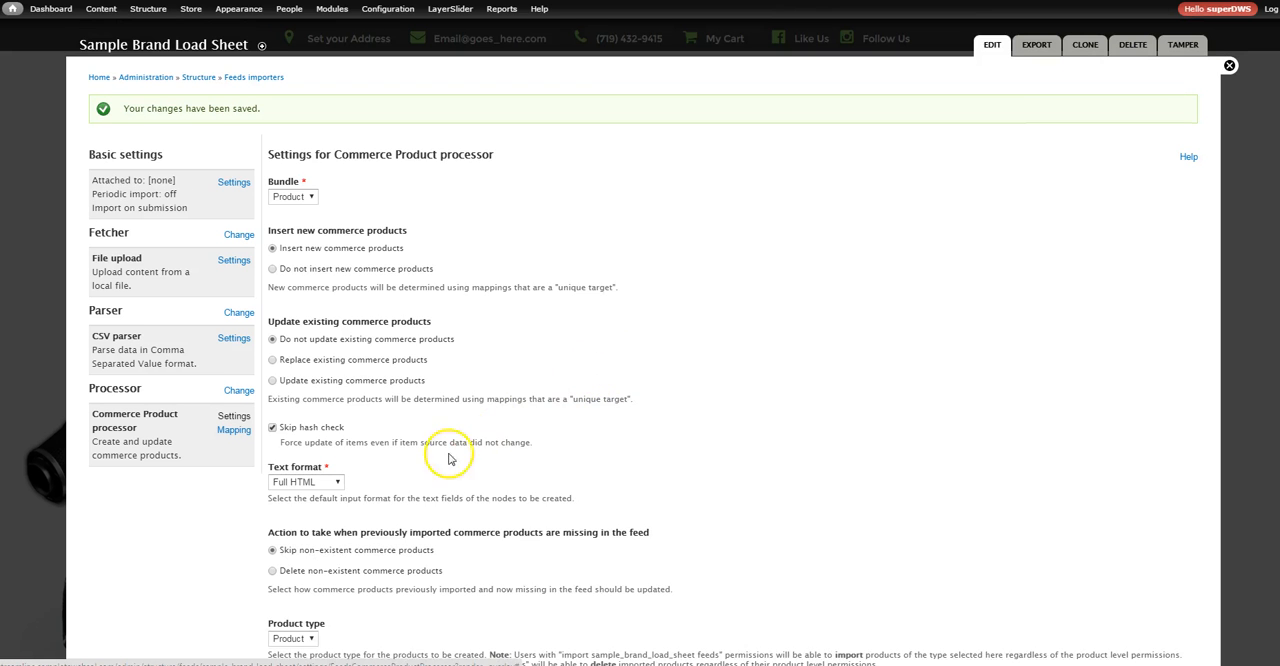
Open the Commerce Product processor's mapping, then switch to the Excel data sheet and copy the sku header in cell A1
click(229, 433)
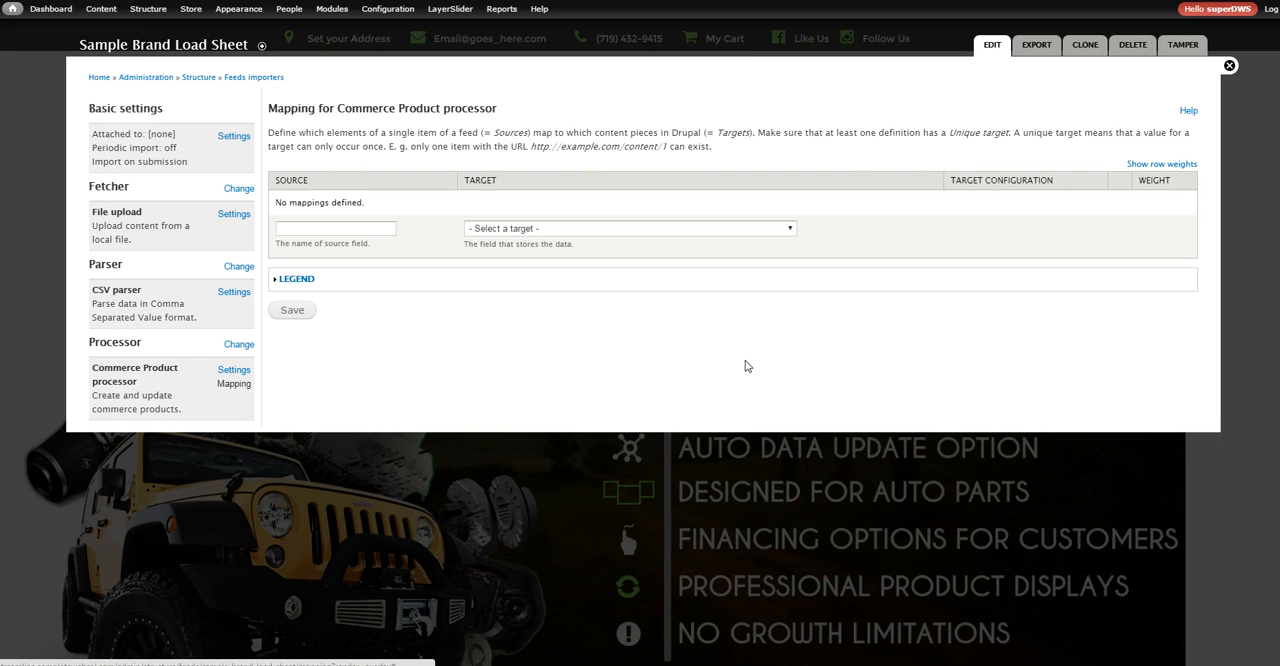
click(382, 229)
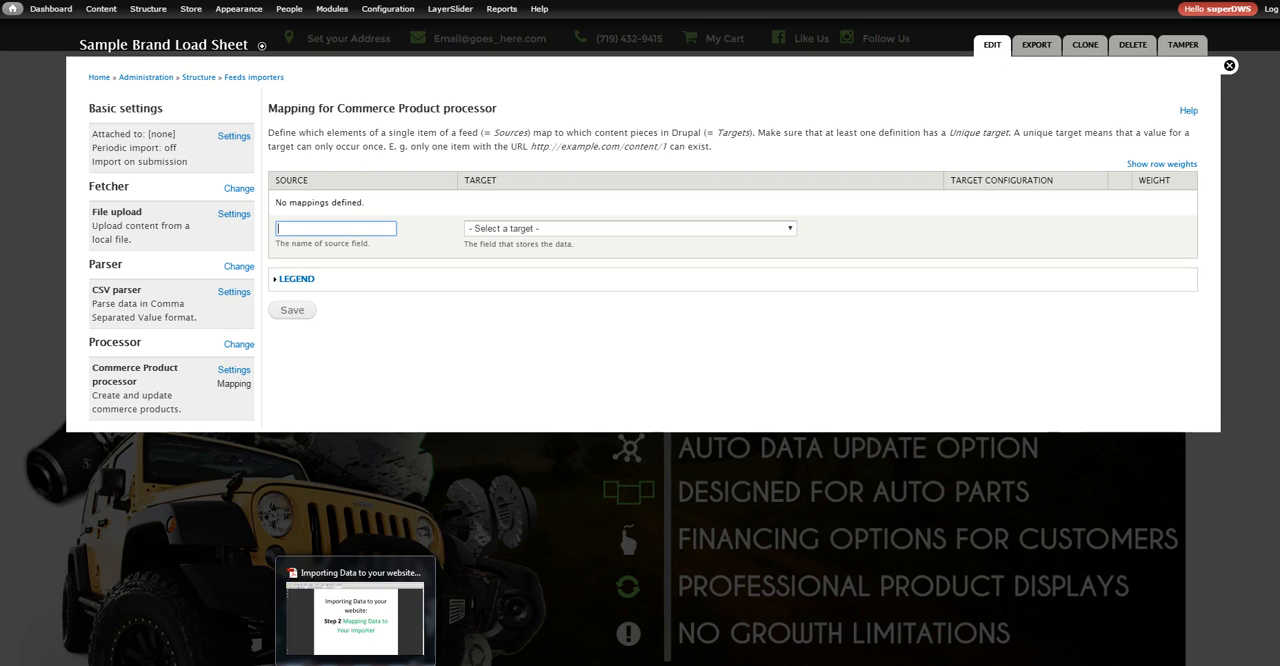
mouse_move(398, 665)
click(397, 615)
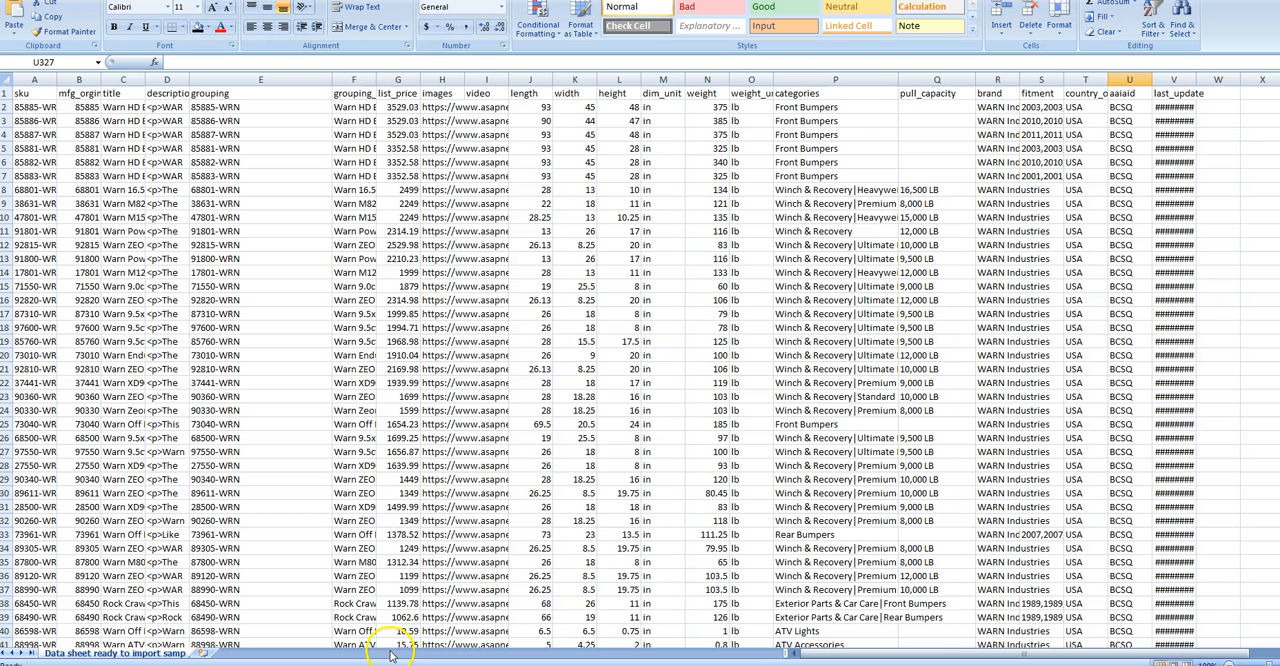
click(7, 93)
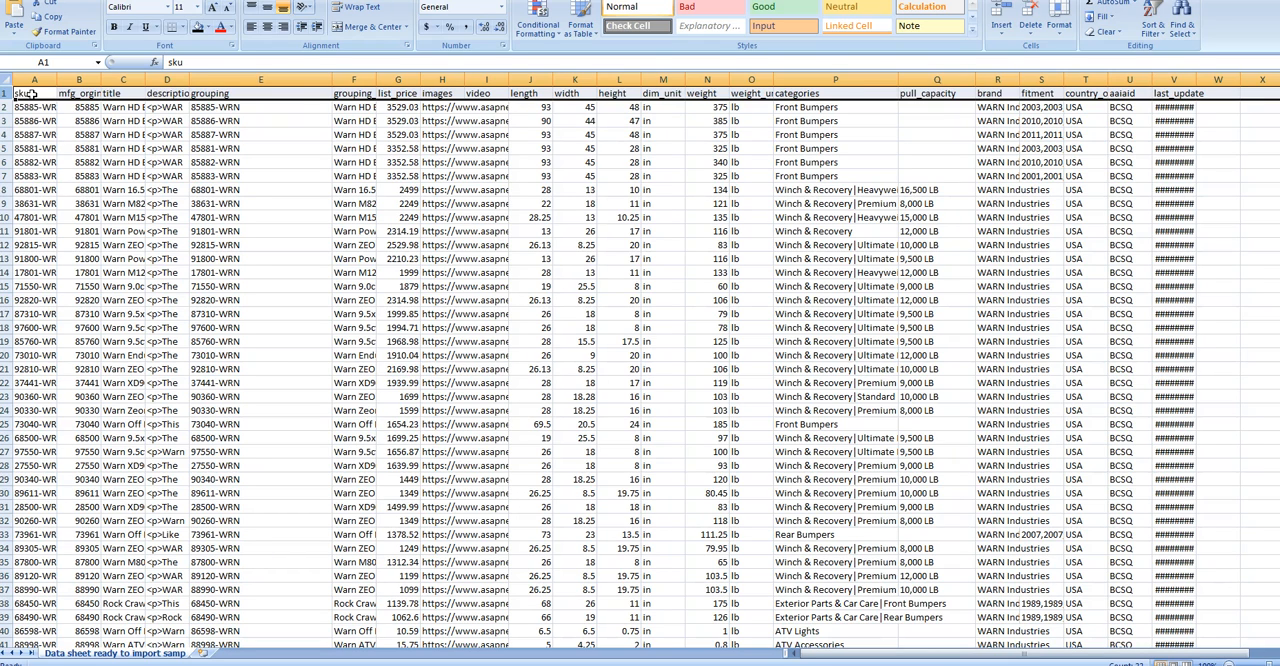
click(30, 93)
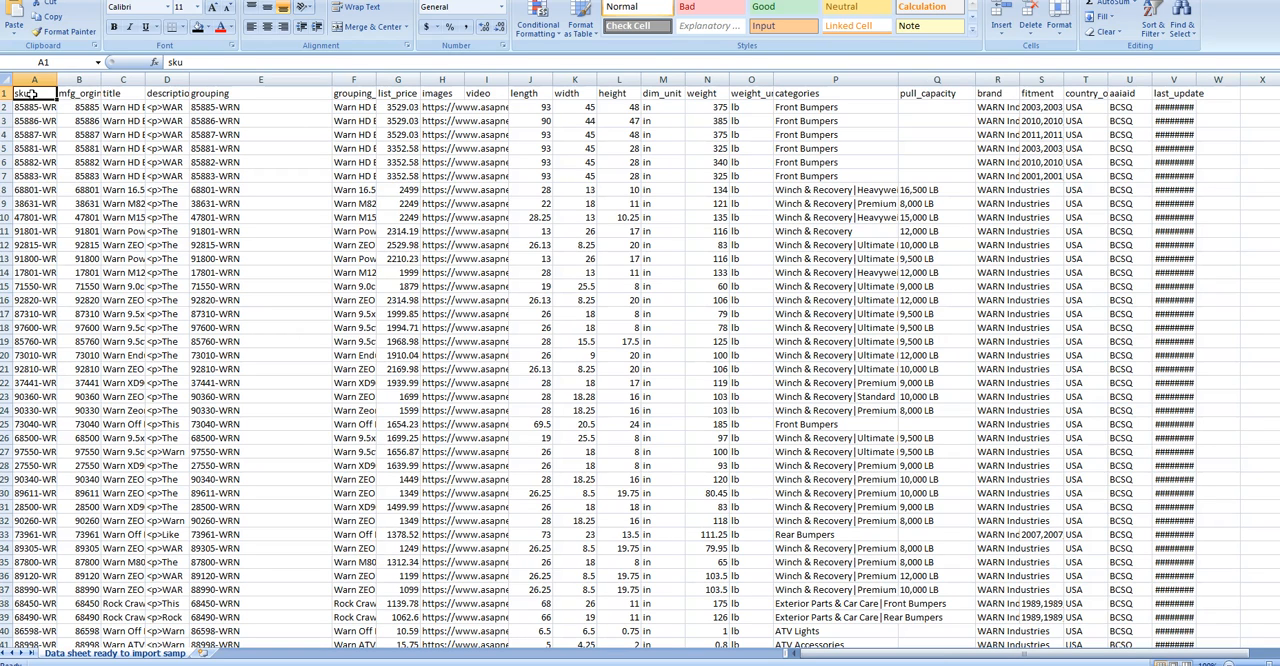
right_click(32, 94)
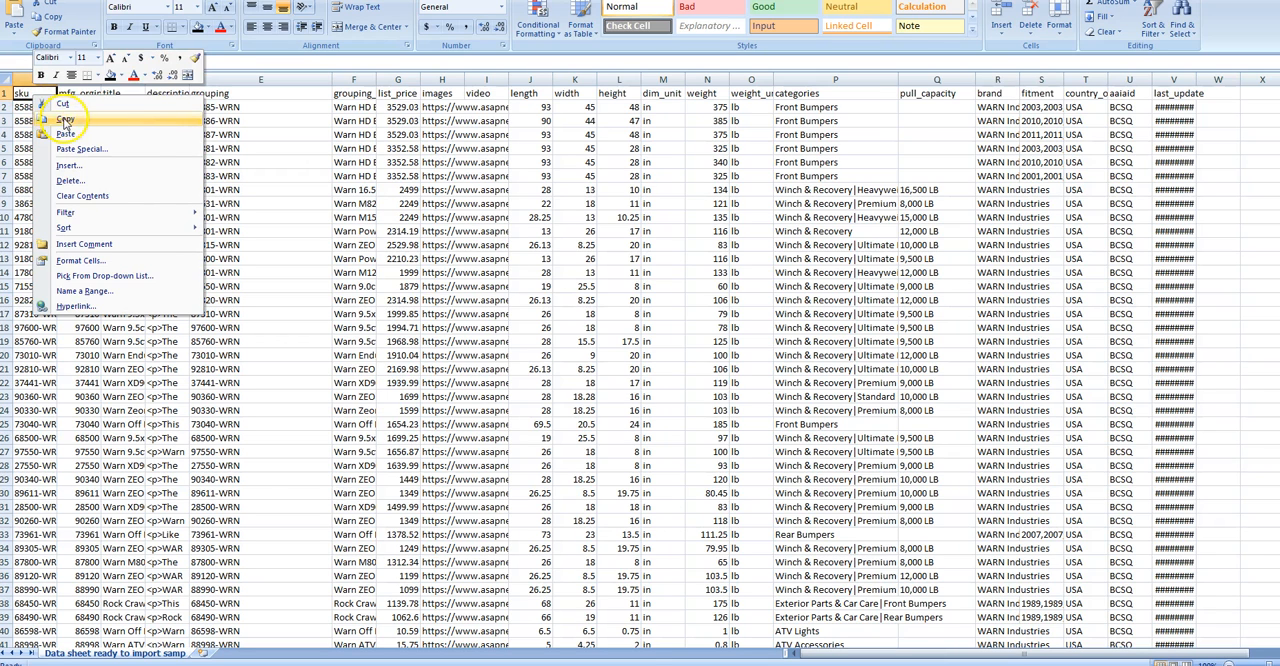
click(65, 118)
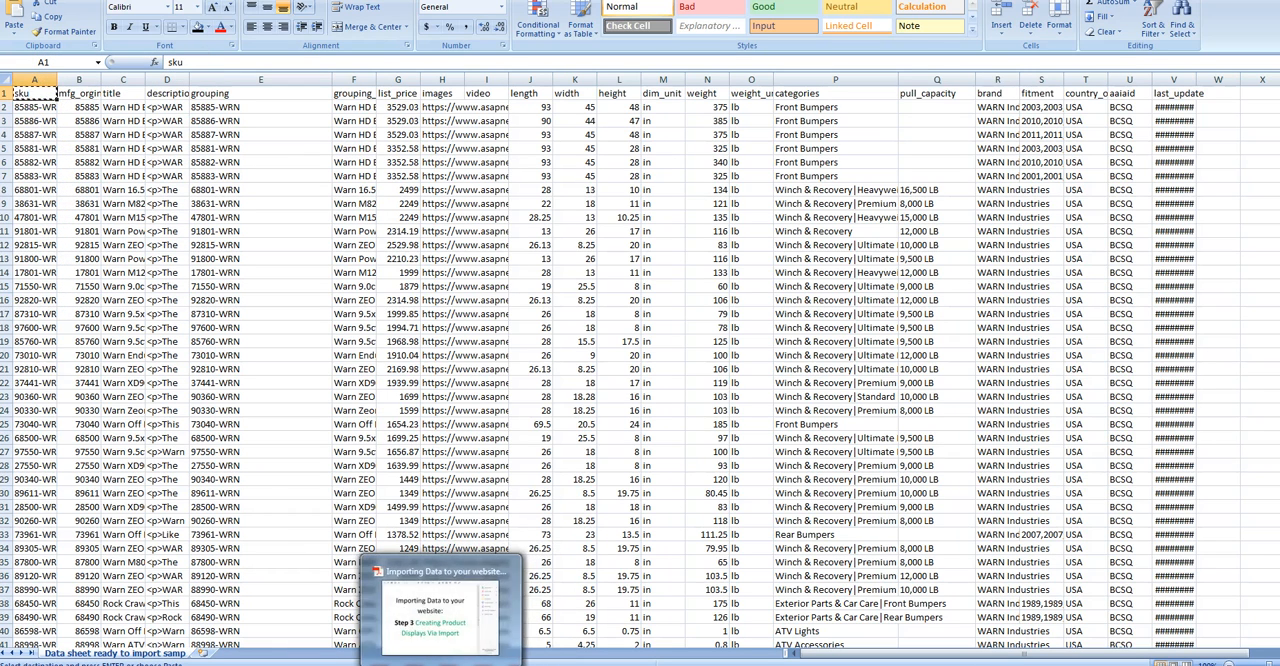
Back in the importer's mapping in the browser, map the copied source sku to the target Product SKU (sku) and save
click(275, 664)
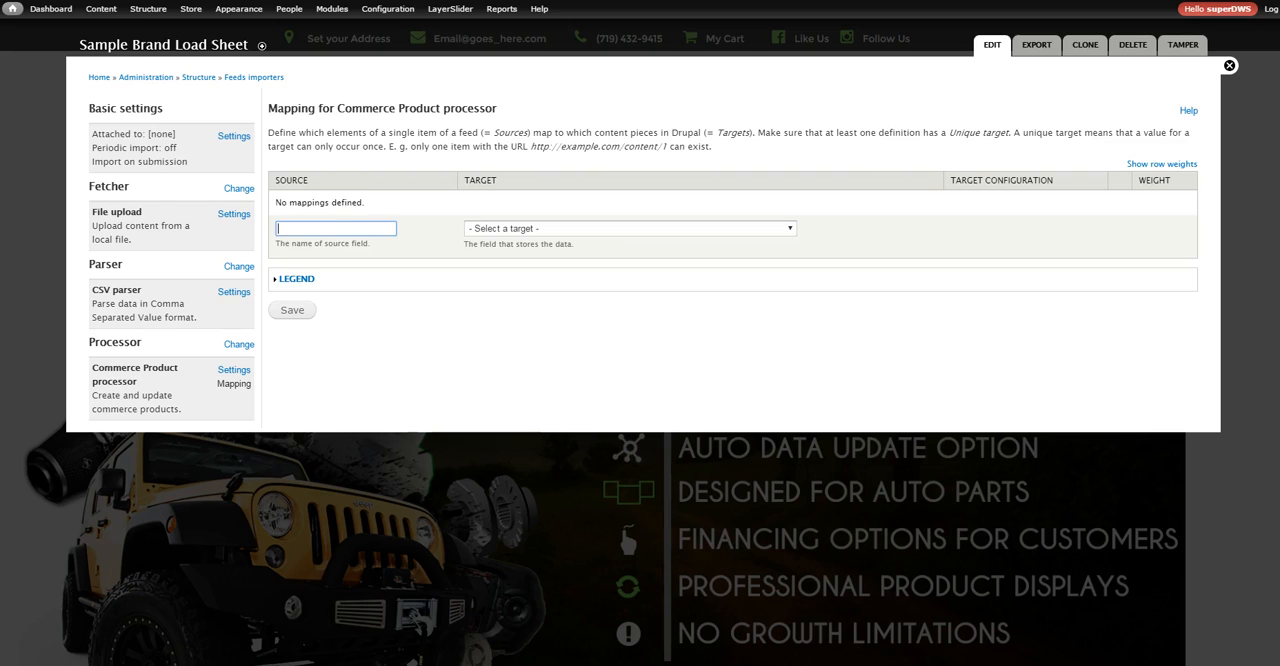
right_click(315, 230)
click(349, 309)
click(333, 236)
click(482, 229)
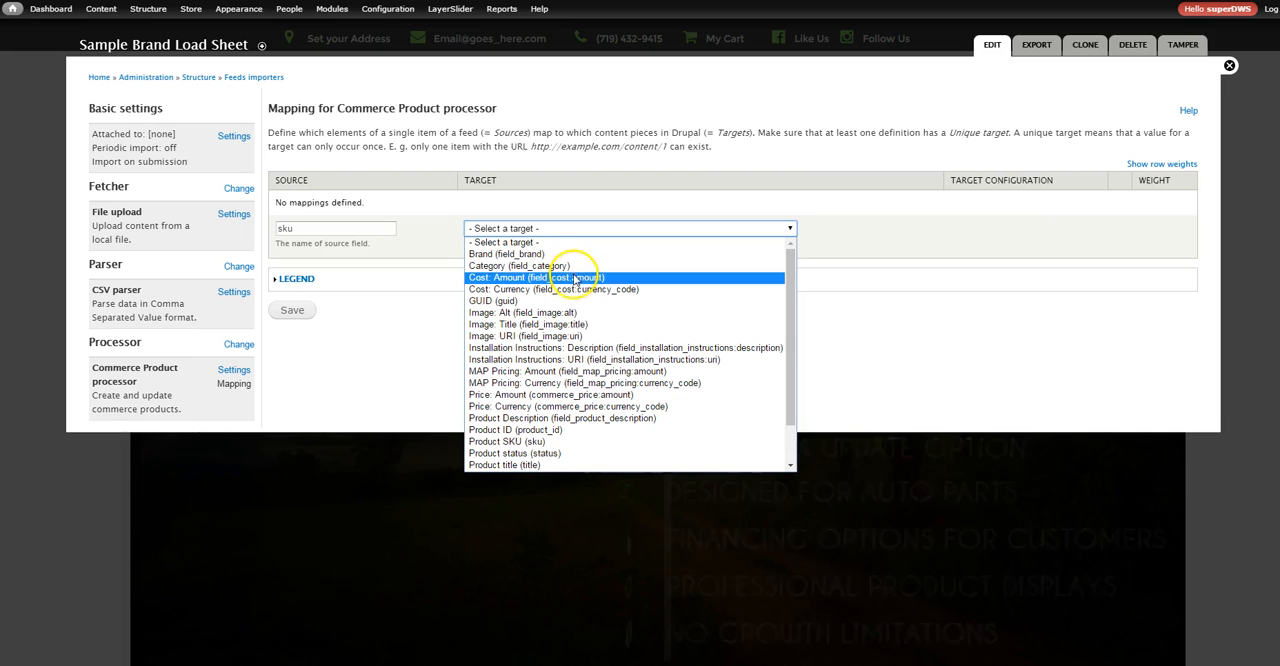
click(565, 442)
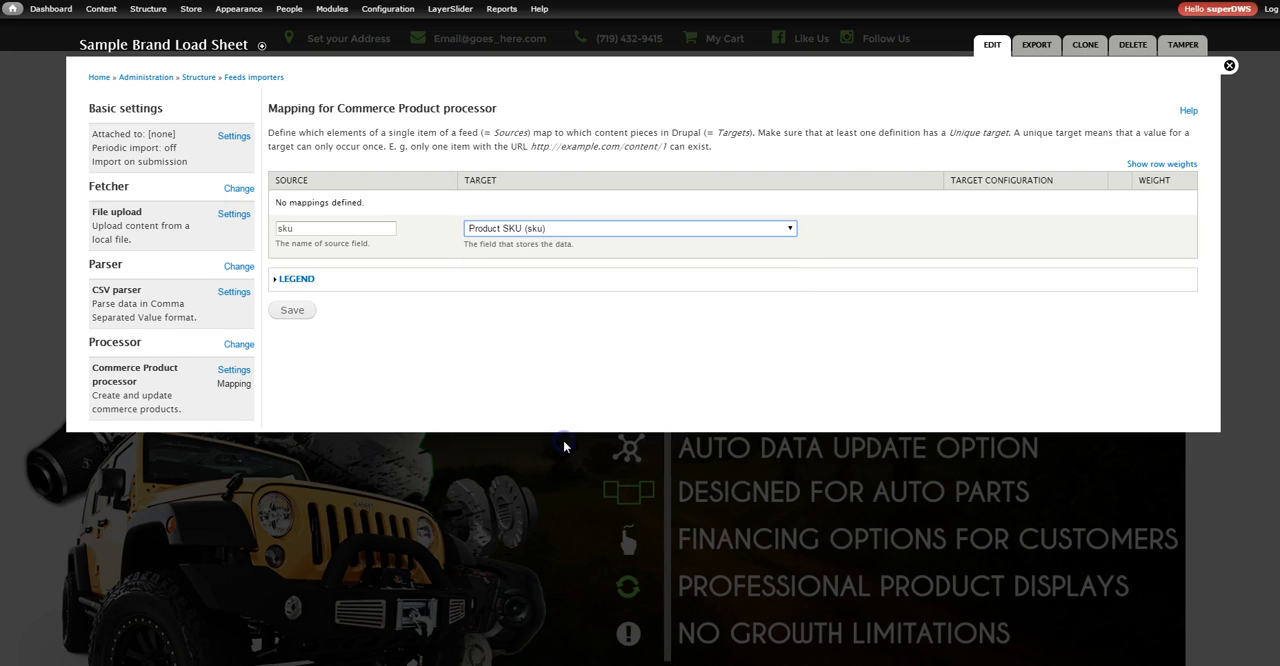
click(292, 312)
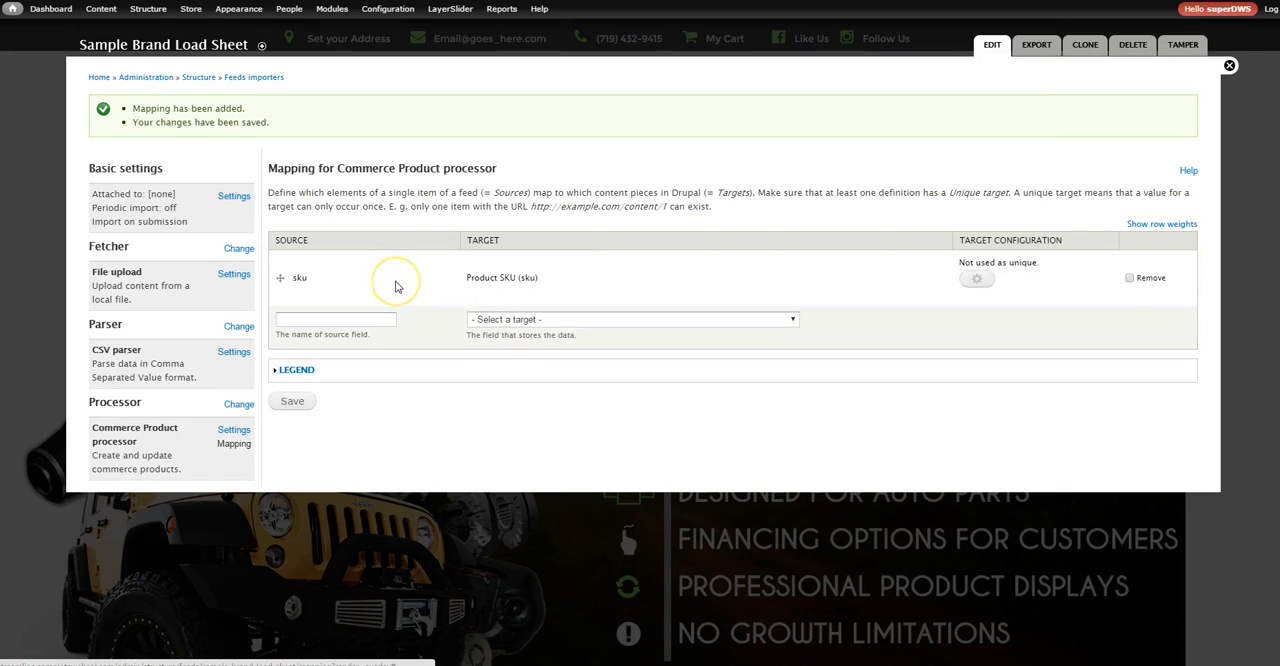
Configure the Product SKU target as Unique, update it and save the mapping
click(975, 283)
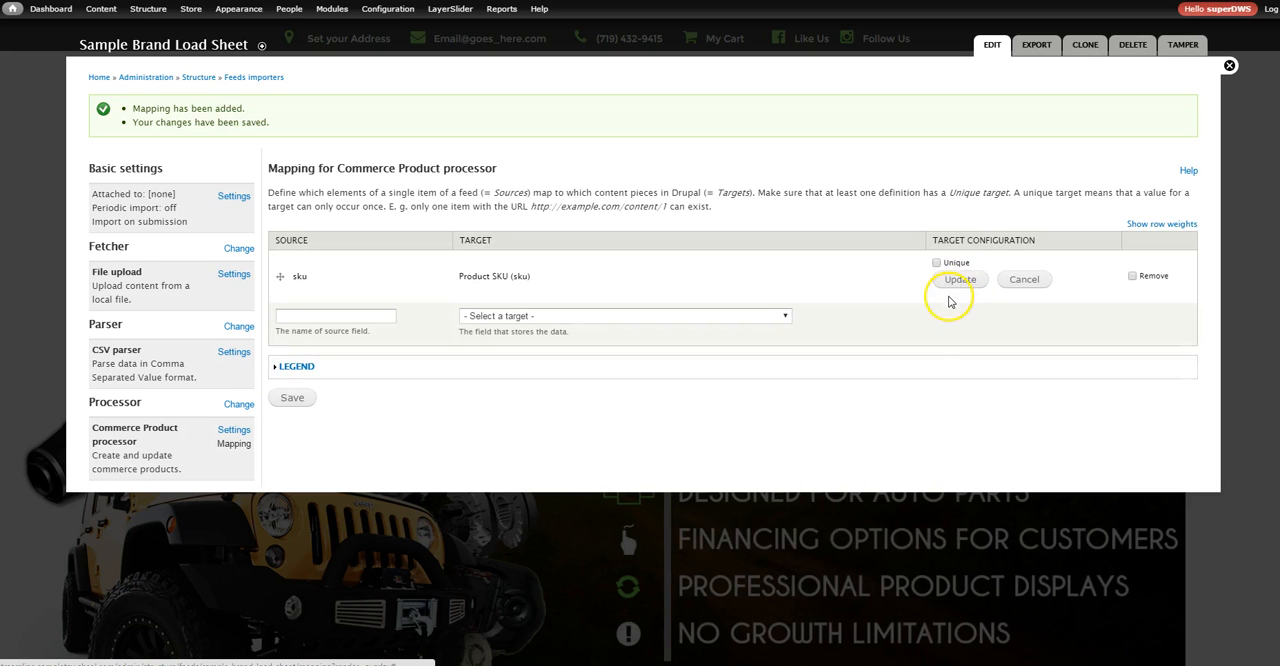
click(936, 263)
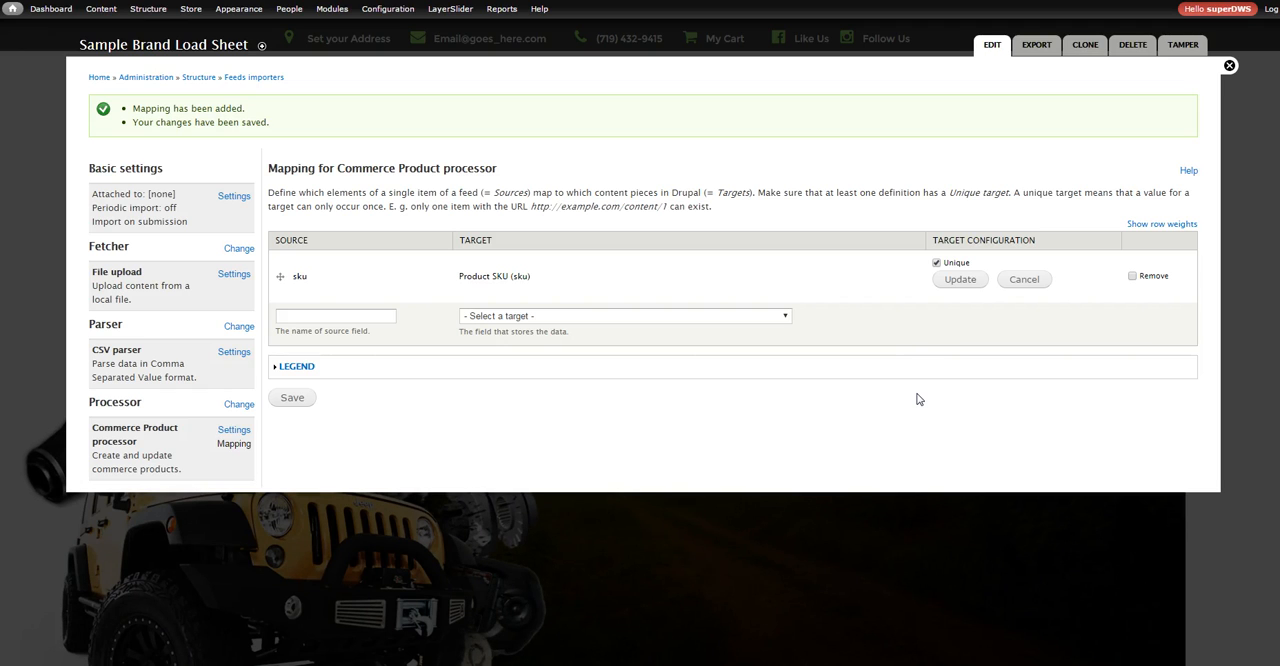
click(946, 282)
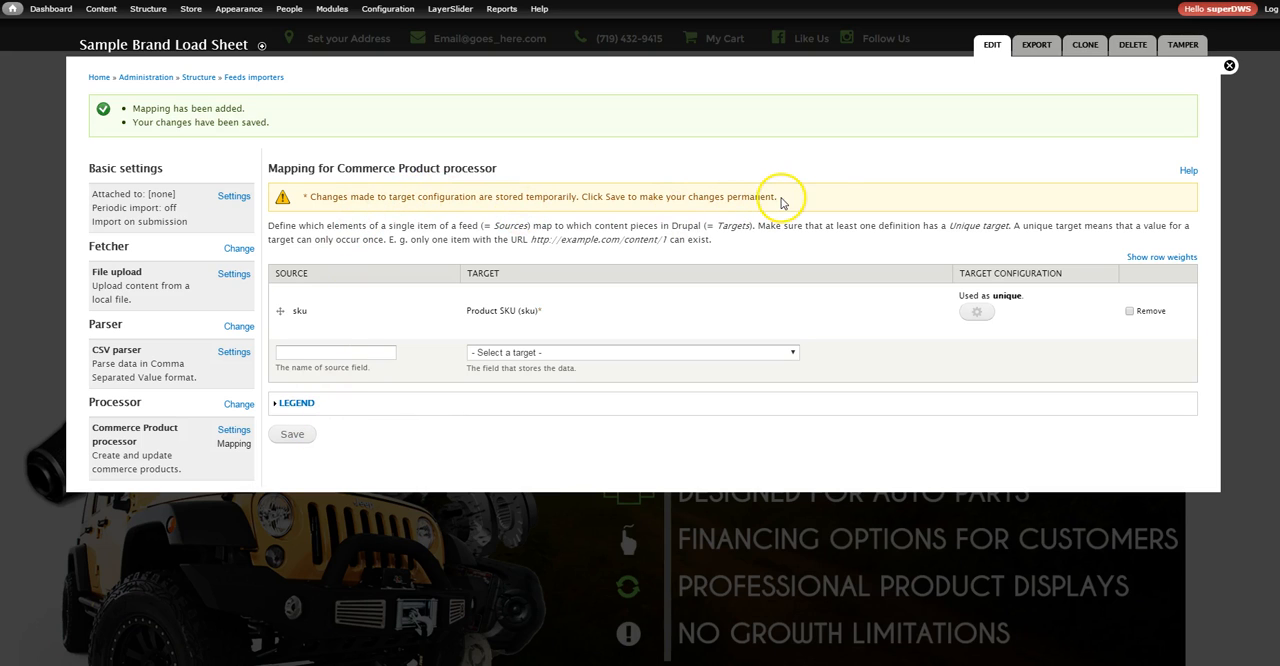
click(299, 443)
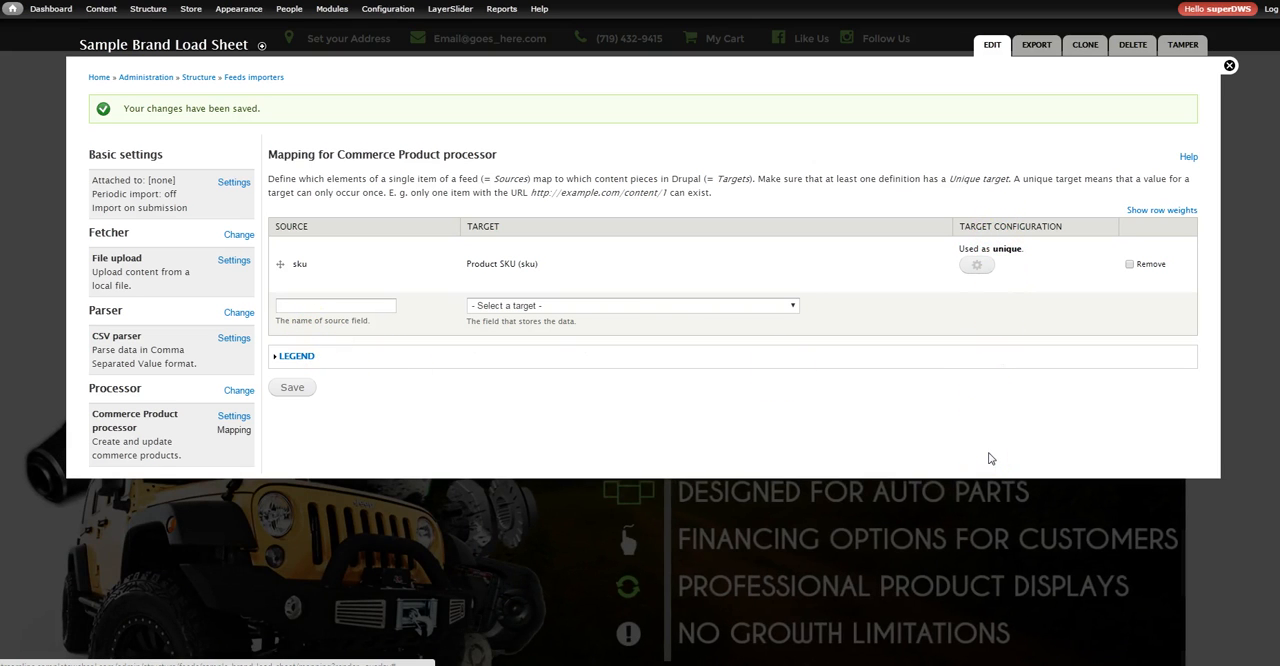
Open the Manage fields page of the store's Product variation type in a new browser tab and switch to it
click(373, 307)
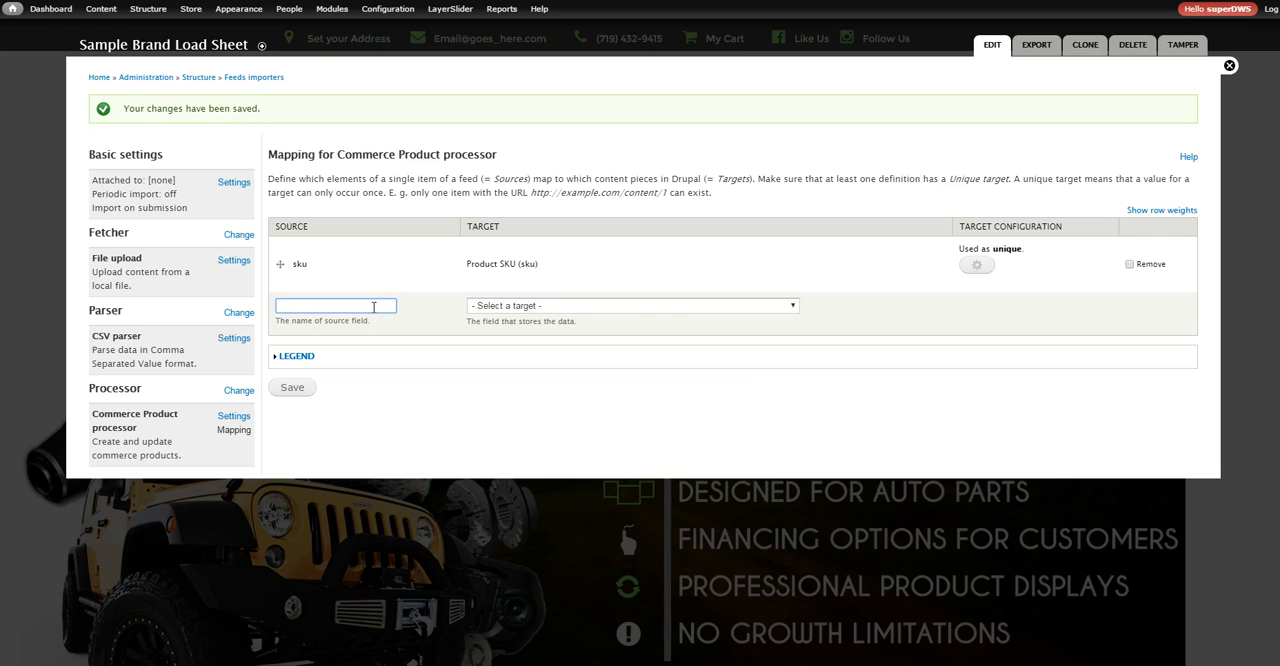
click(487, 307)
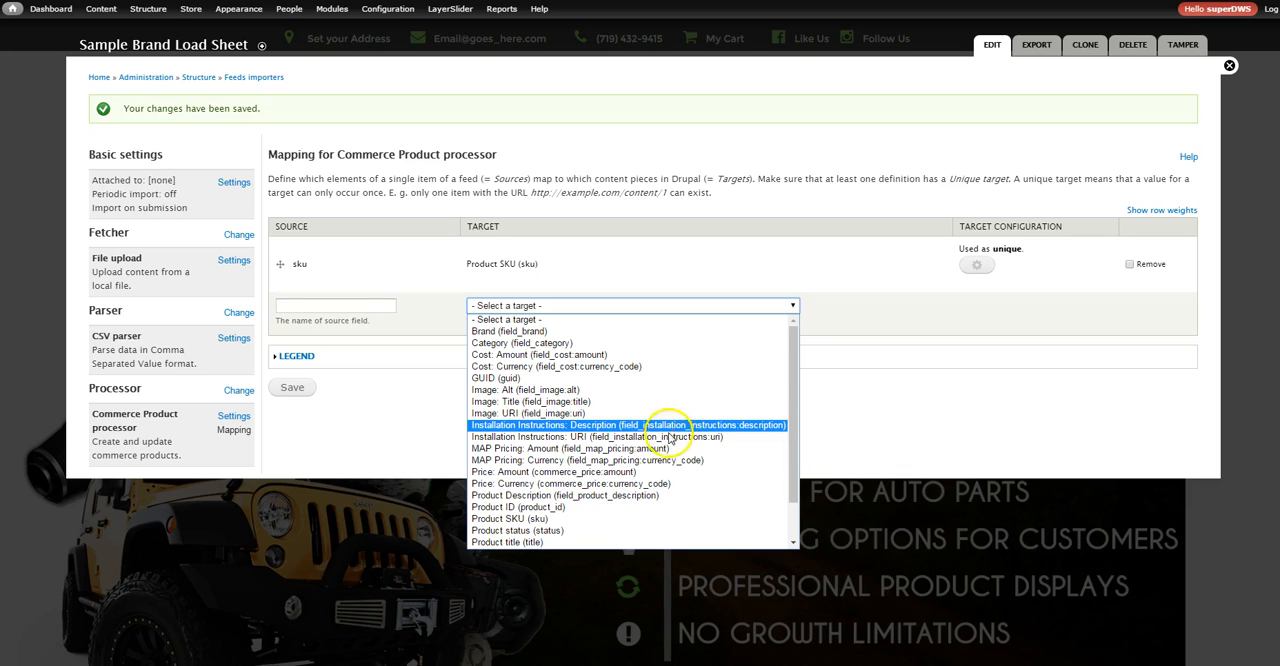
mouse_move(185, 14)
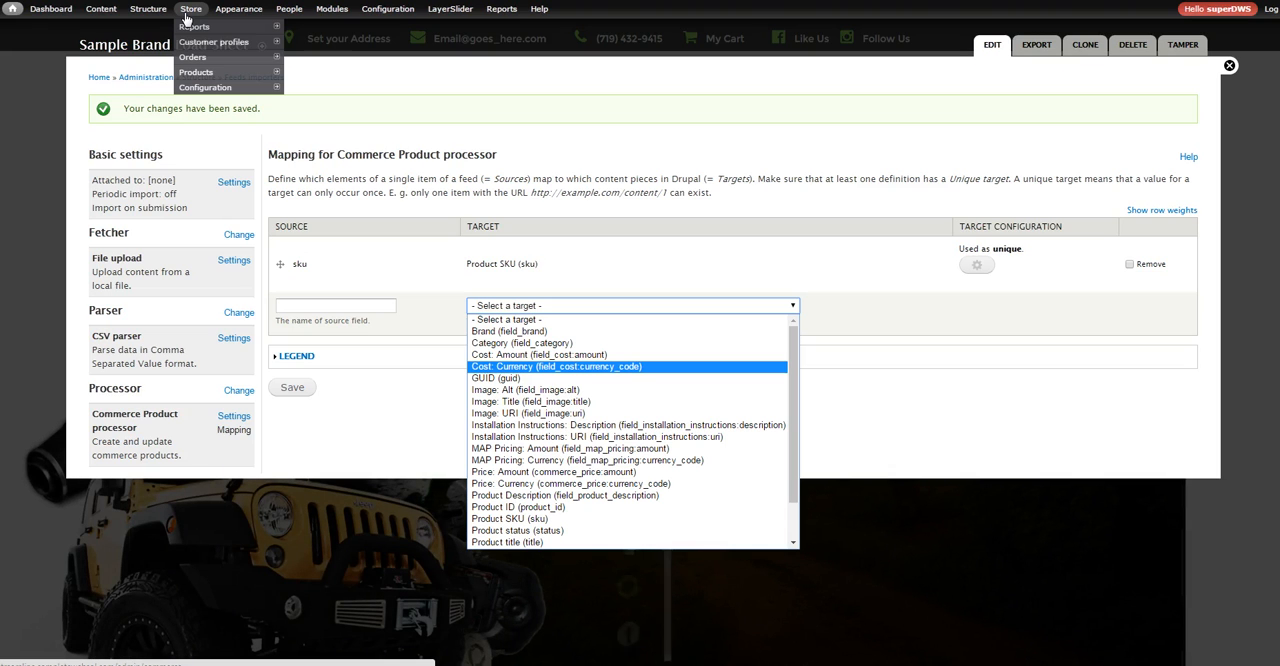
mouse_move(210, 87)
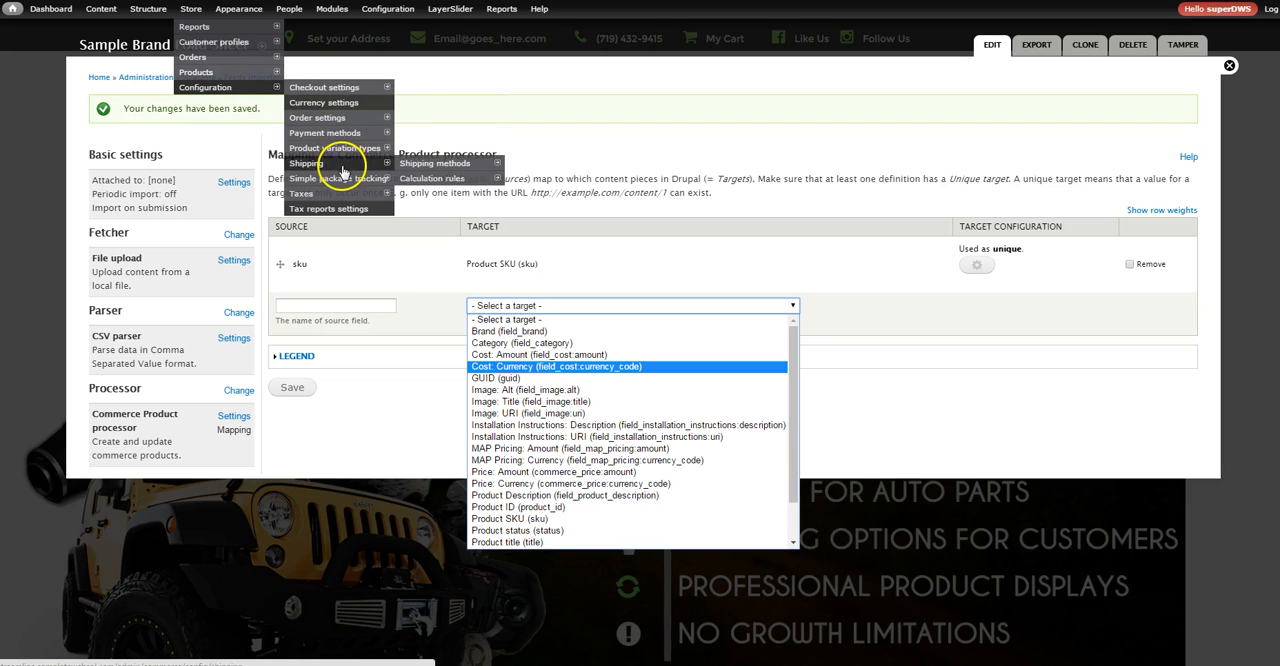
mouse_move(345, 150)
mouse_move(425, 175)
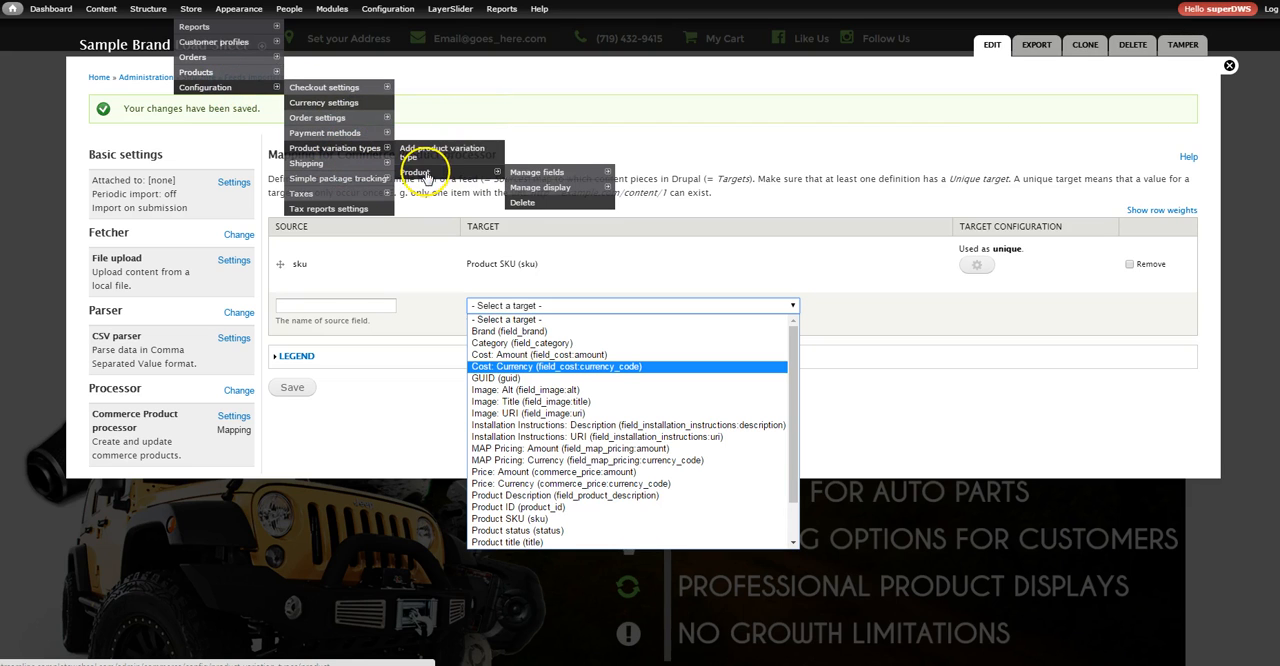
right_click(528, 172)
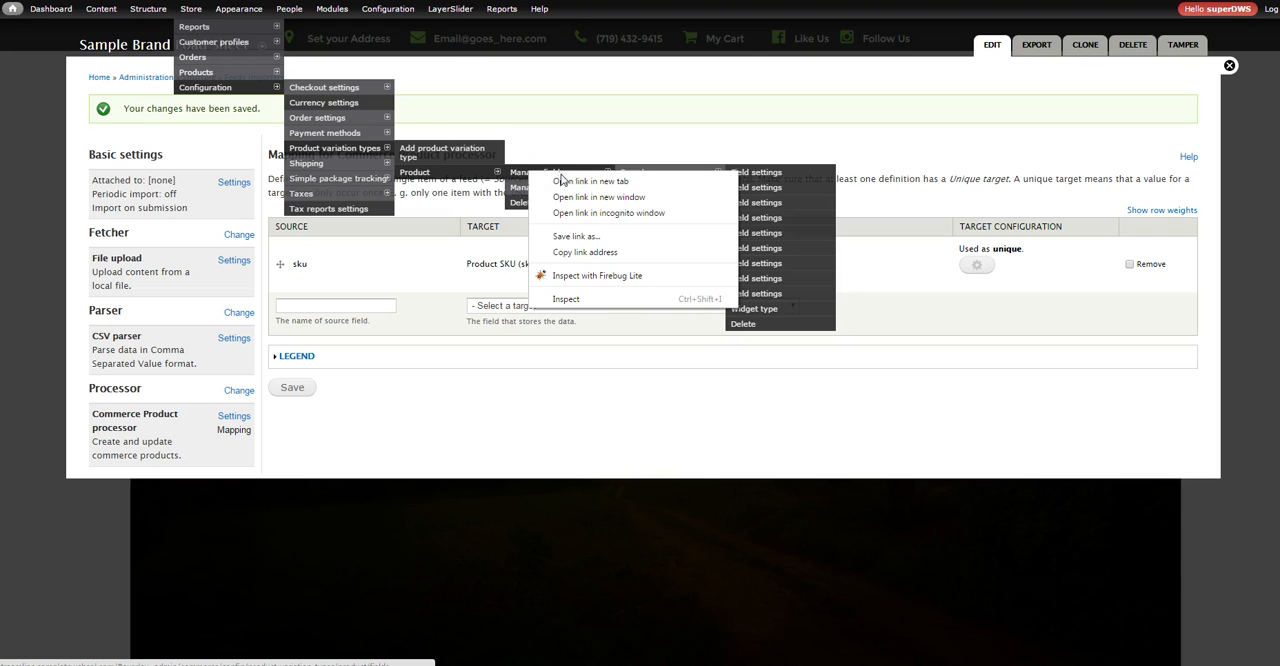
click(565, 181)
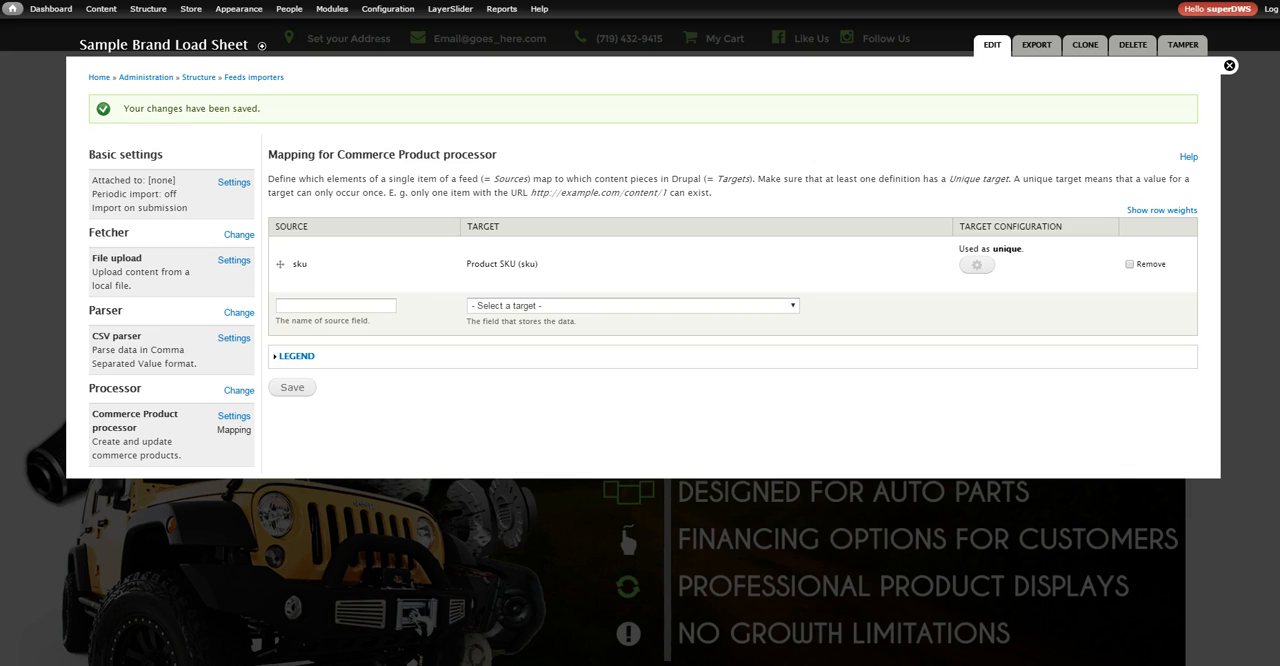
click(245, 0)
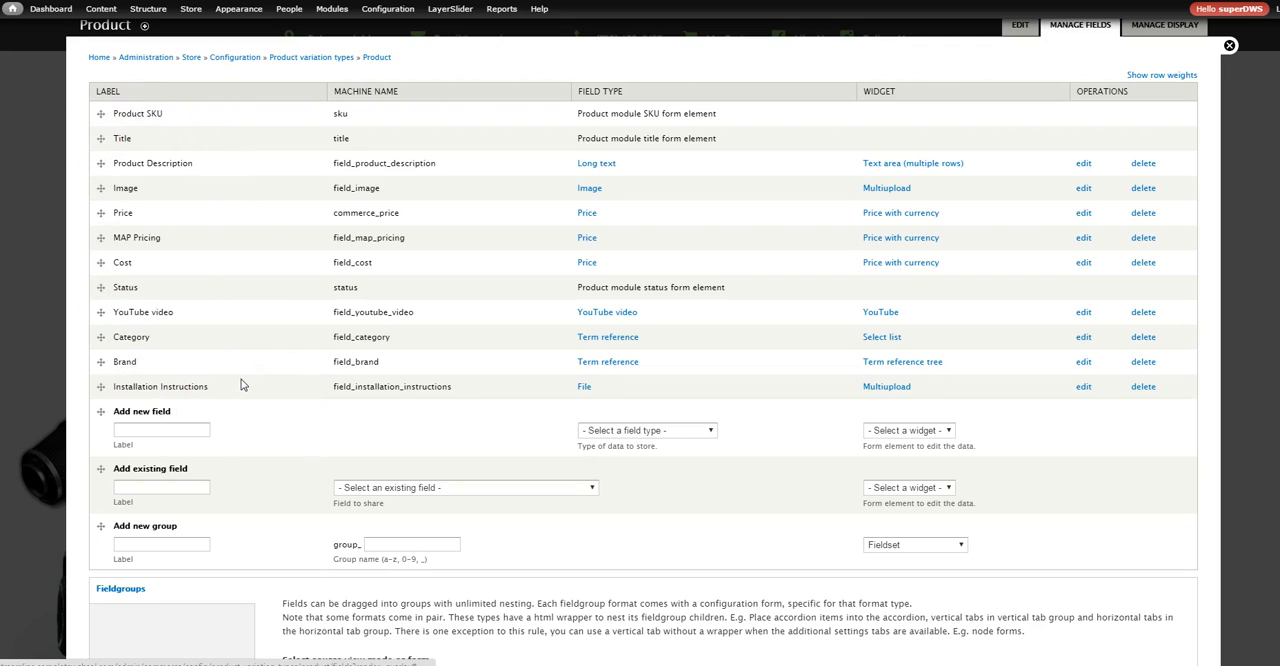
Add a new product field labelled Part Type with the field type List (text) and save it
click(203, 430)
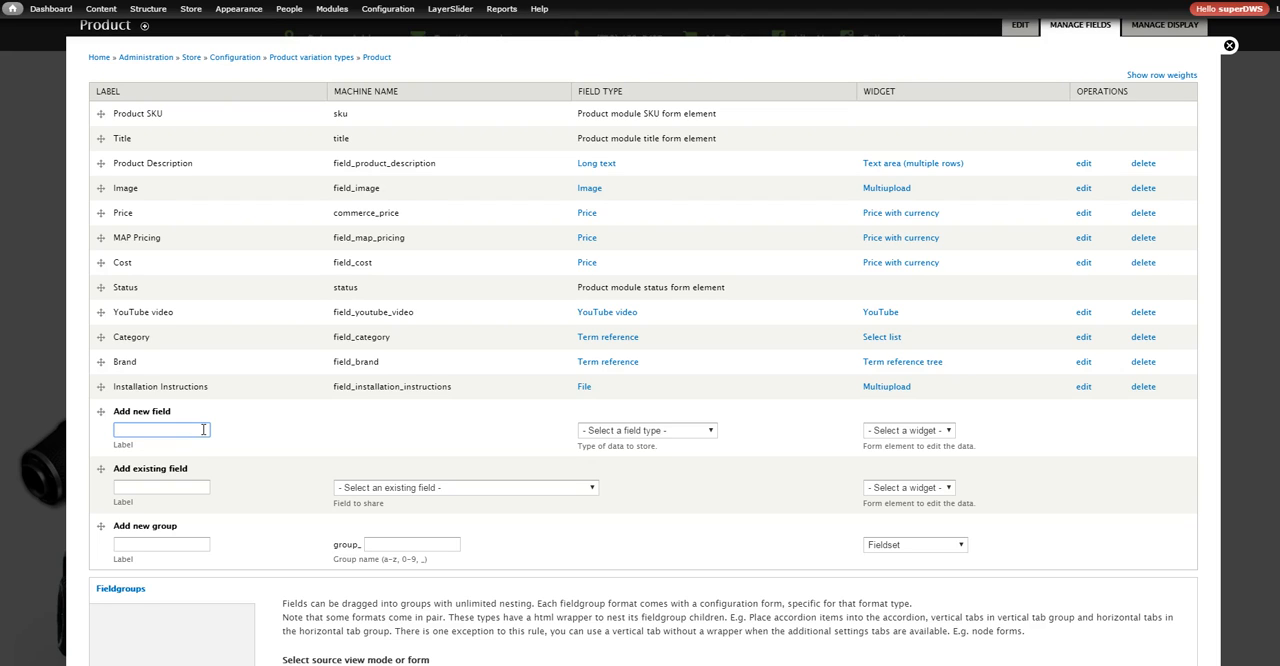
text(Part)
text( Ty[e)
key(BackSpace)
key(BackSpace)
text(pe)
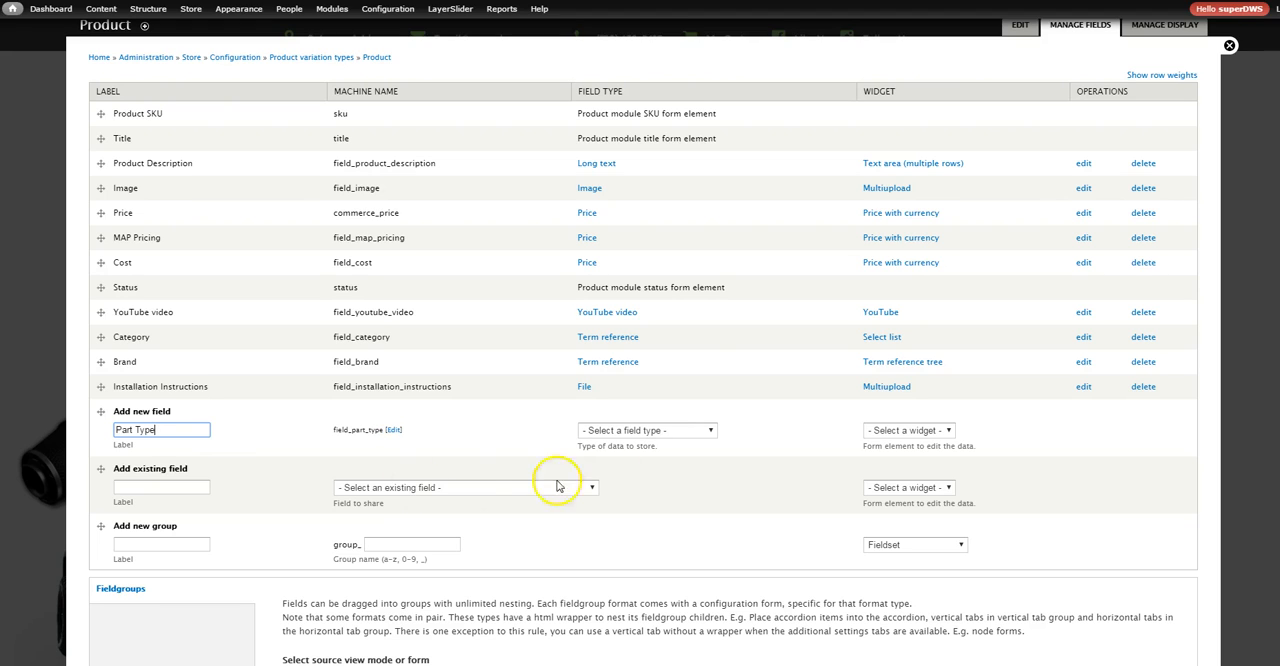
click(674, 431)
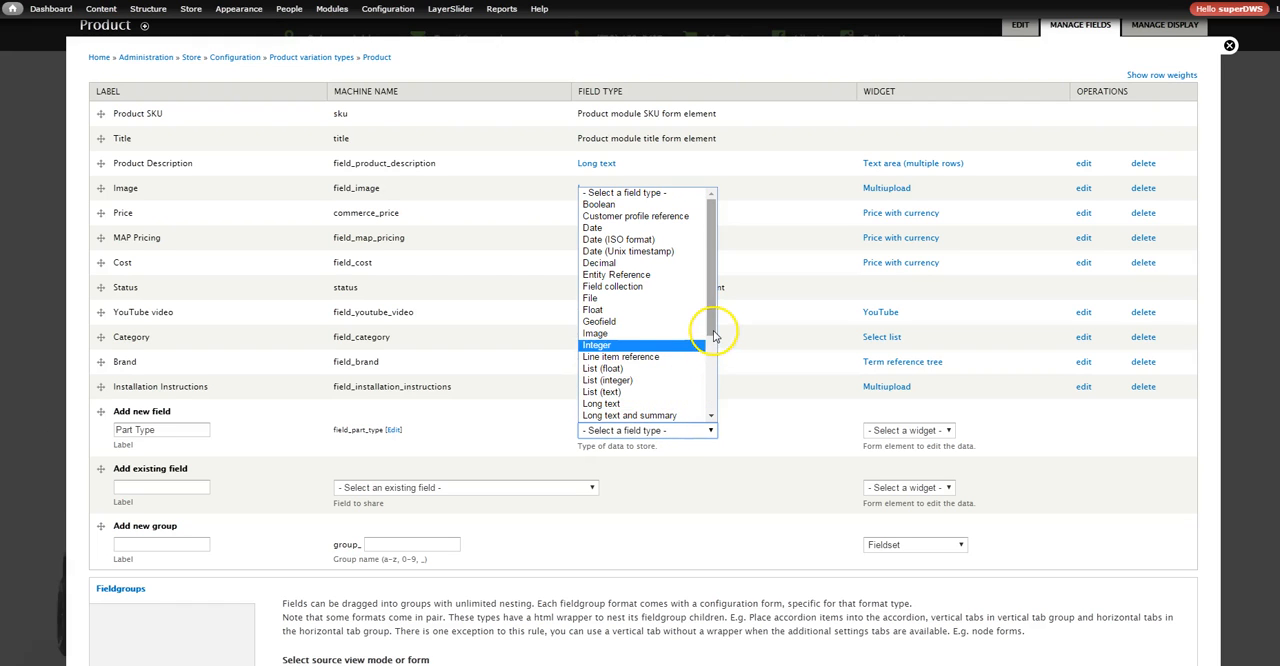
click(675, 391)
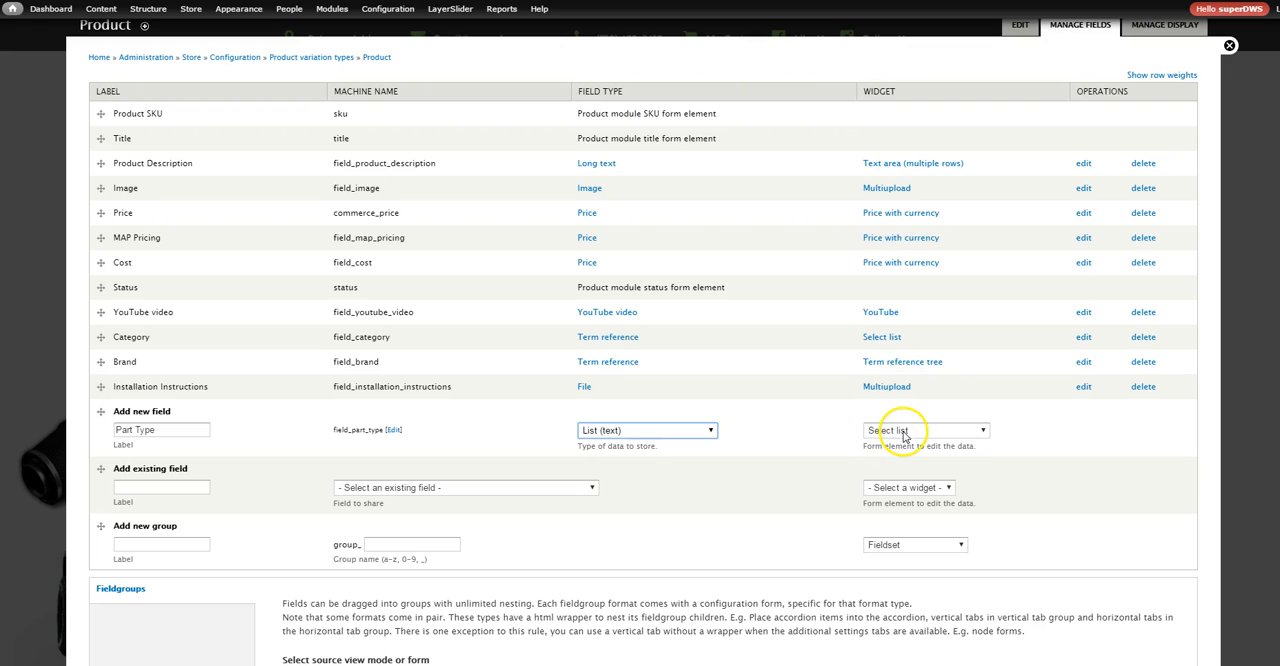
scroll(177, 591, down, 3)
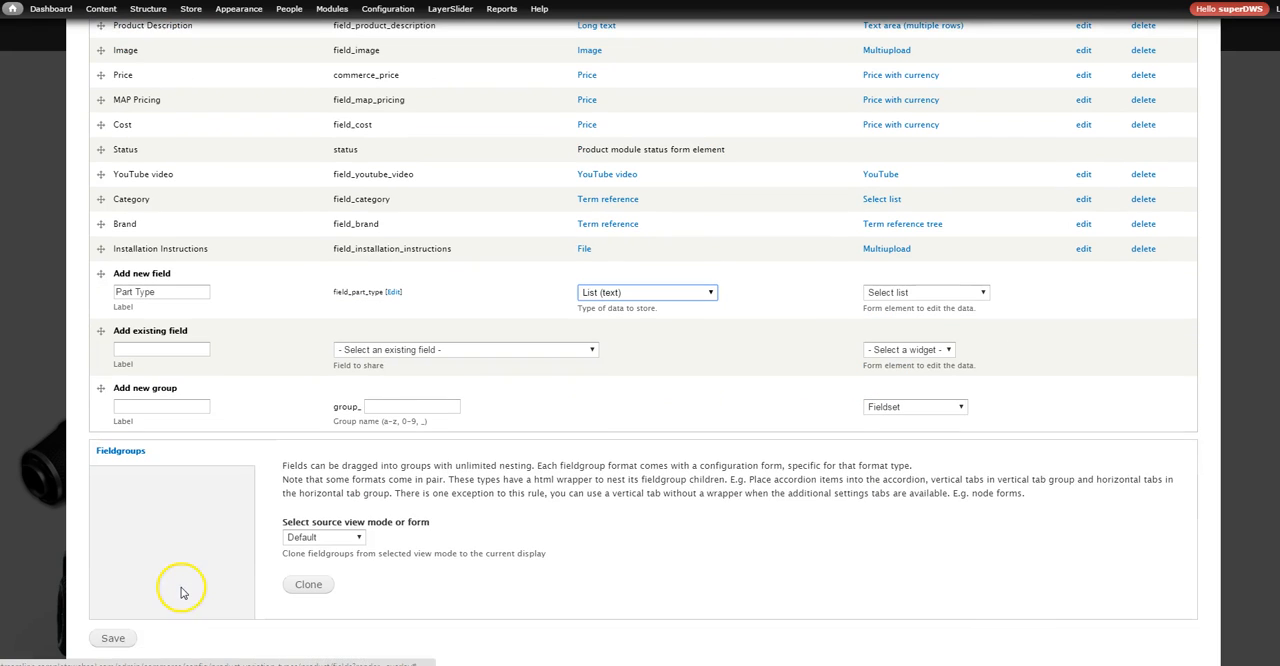
click(116, 638)
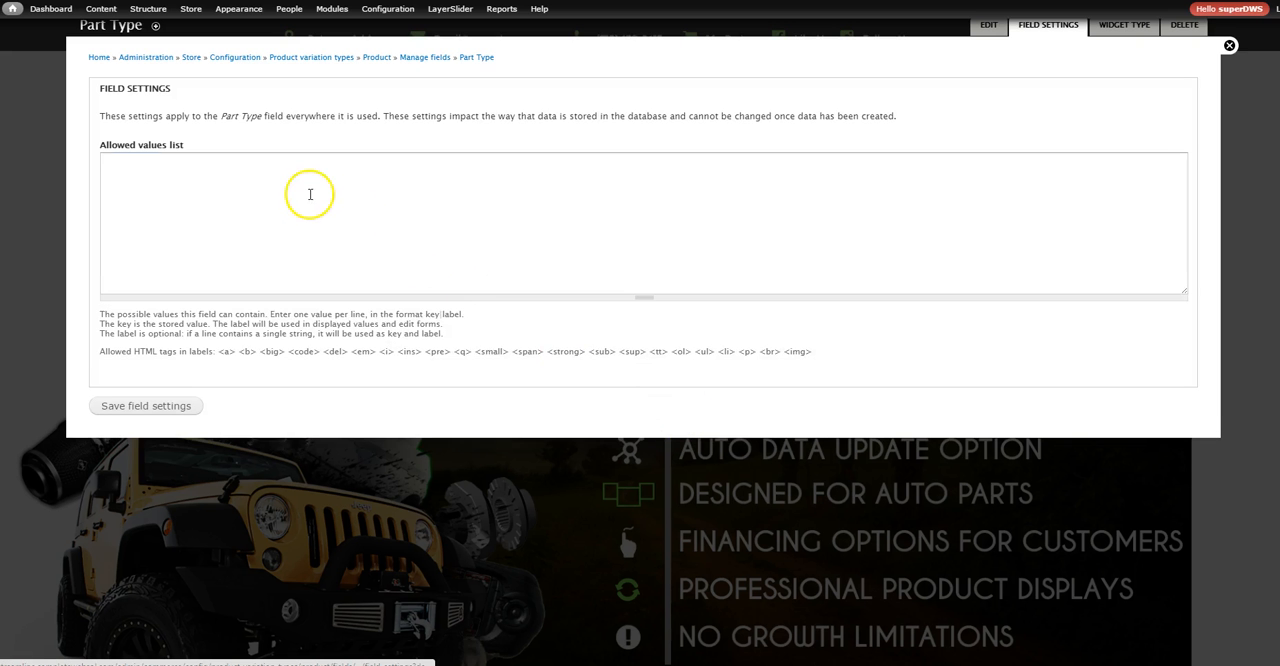
Enter Truck, Jeep, ATV and Universal, one per line, as the Part Type field's allowed values and save the field settings
click(310, 194)
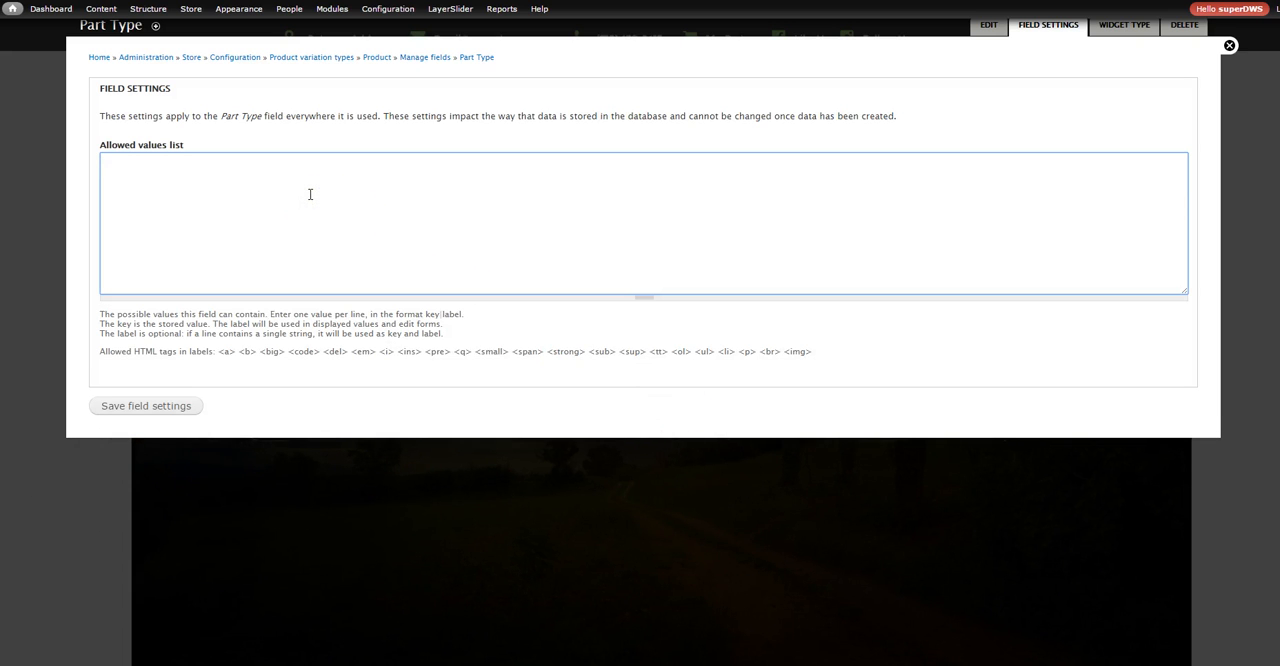
text(Truck)
text(Un)
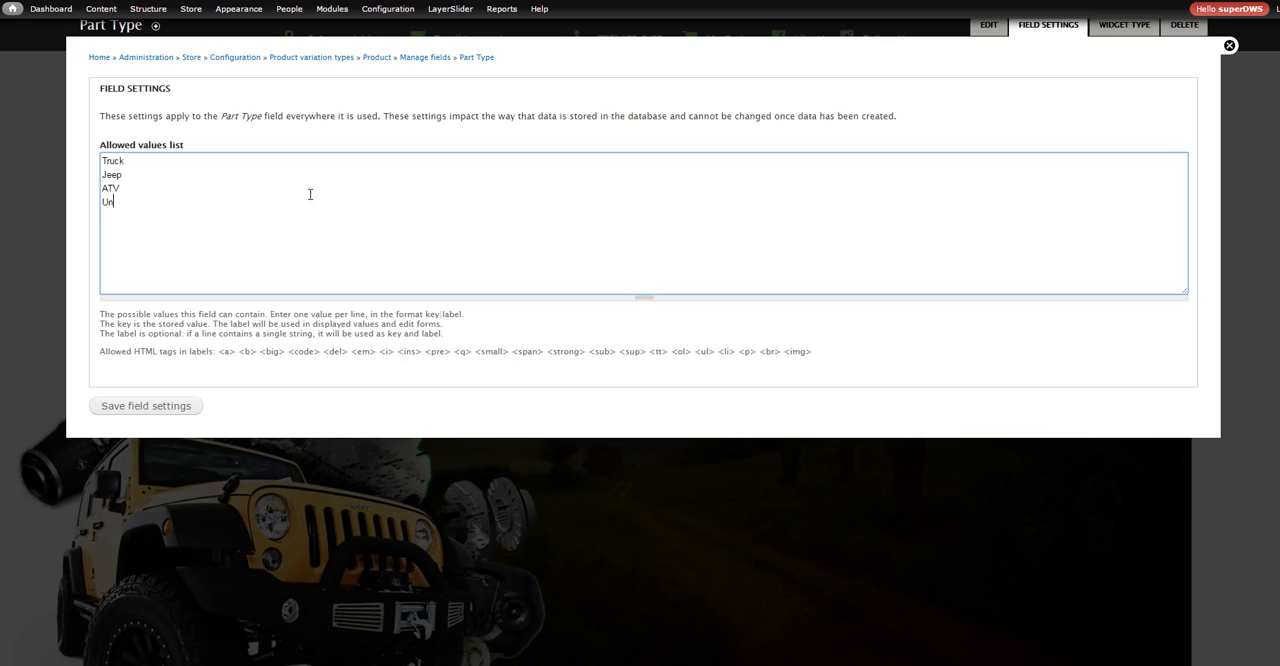
text(ivera)
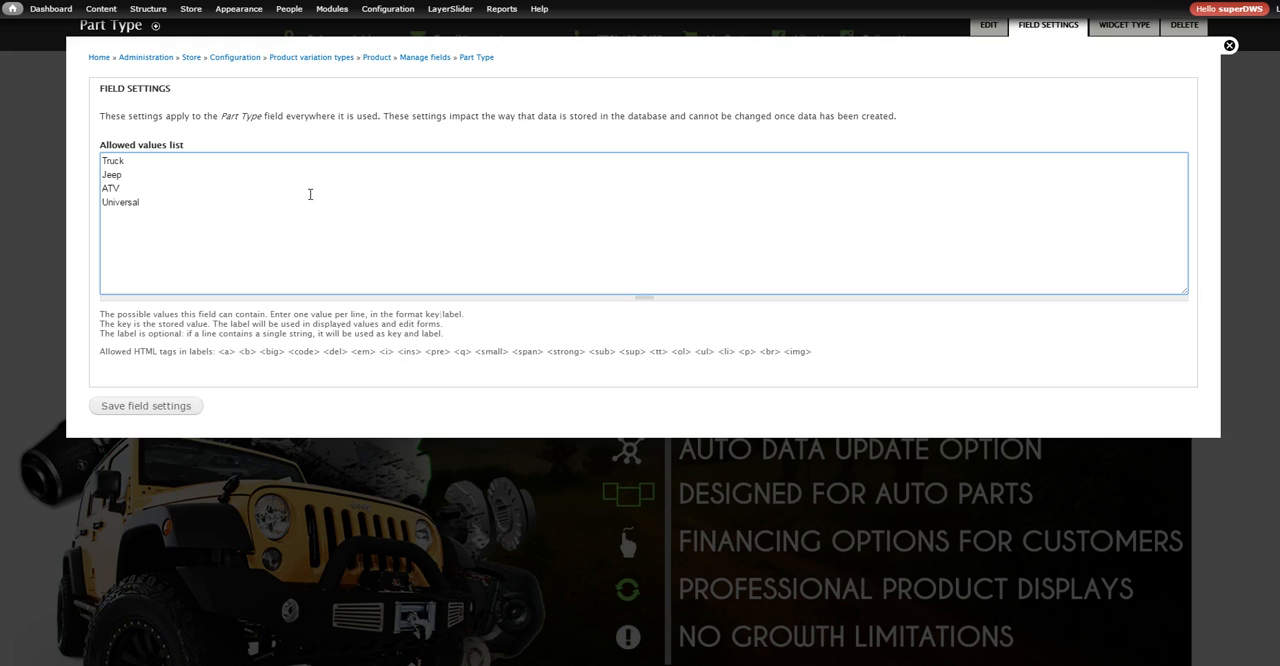
text(al)
click(182, 406)
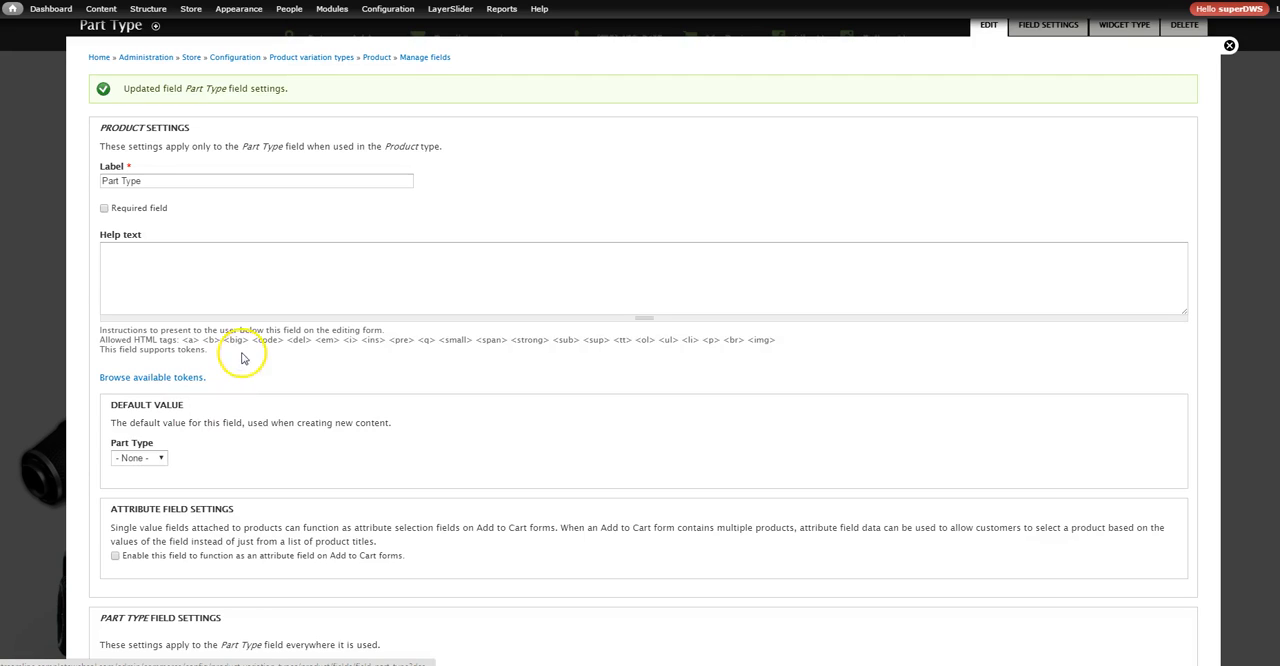
Save the Part Type field's product settings and return to the Sample Brand Load Sheet mapping
scroll(241, 462, down, 2)
scroll(241, 462, down, 3)
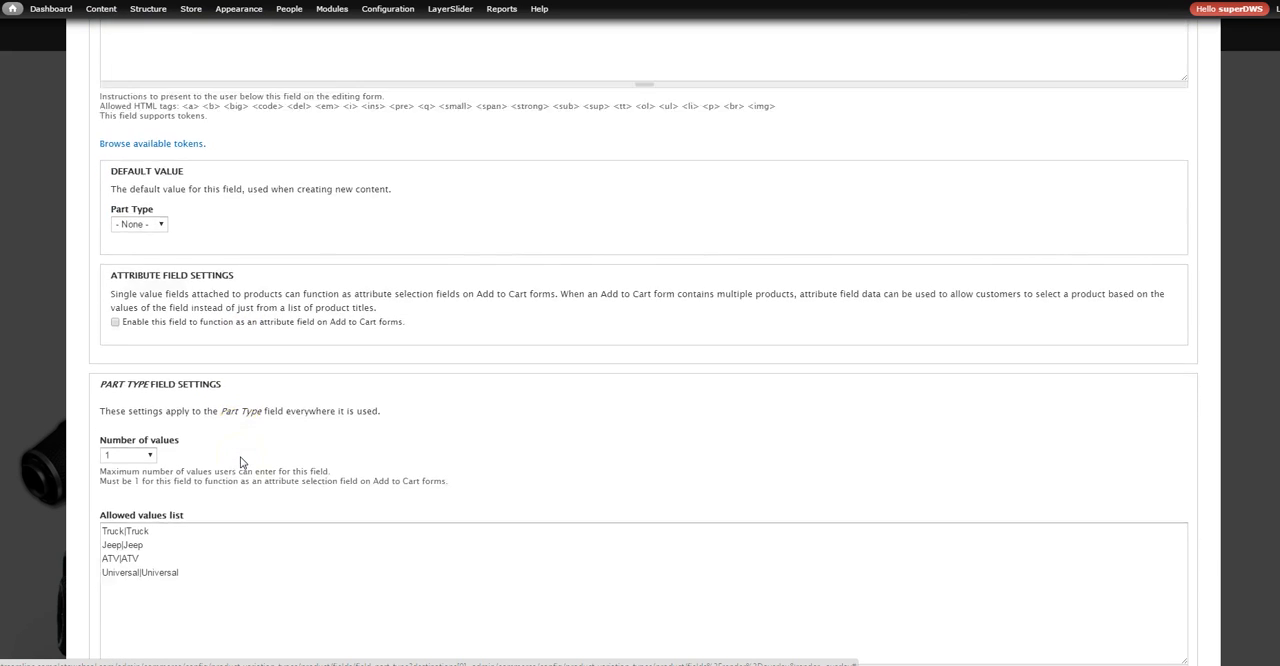
click(115, 633)
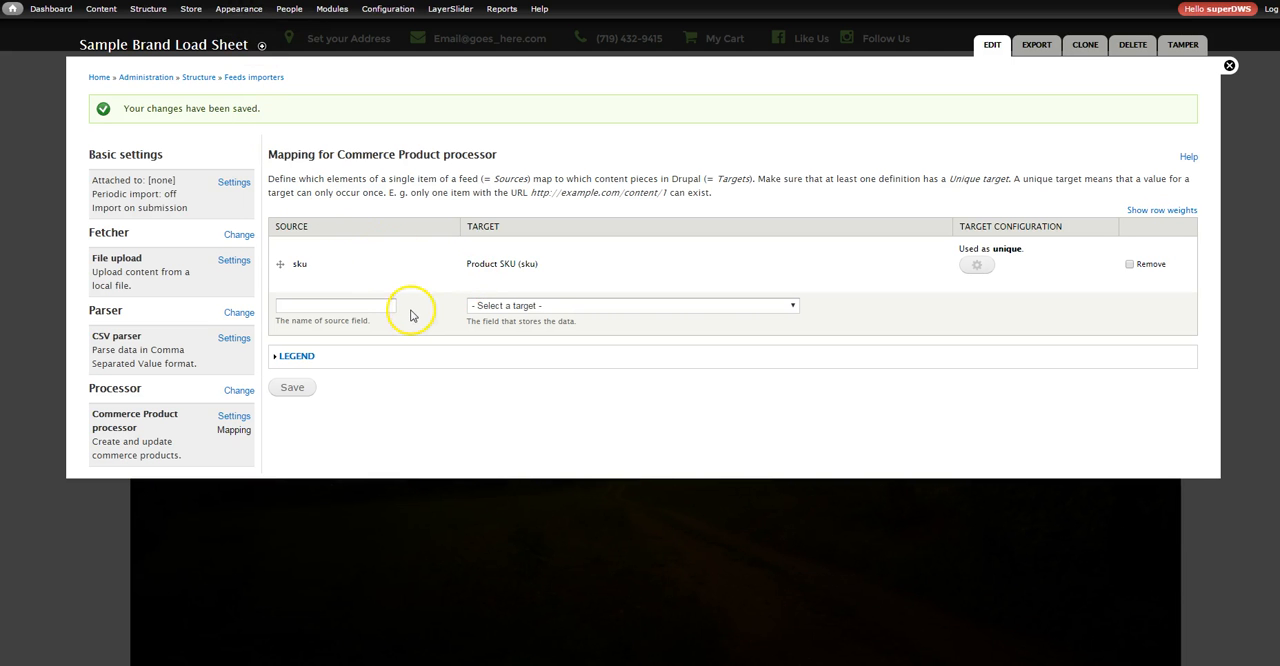
Switch to the Excel data sheet and copy the list_price header in cell G1
click(358, 307)
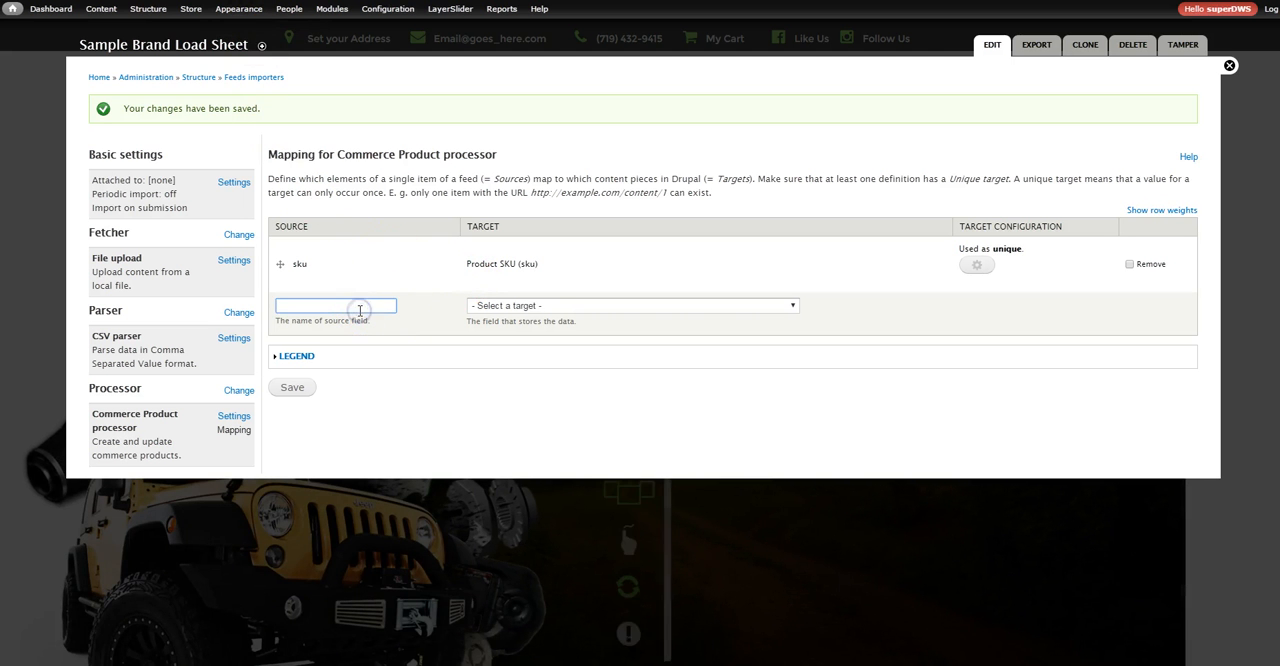
click(499, 306)
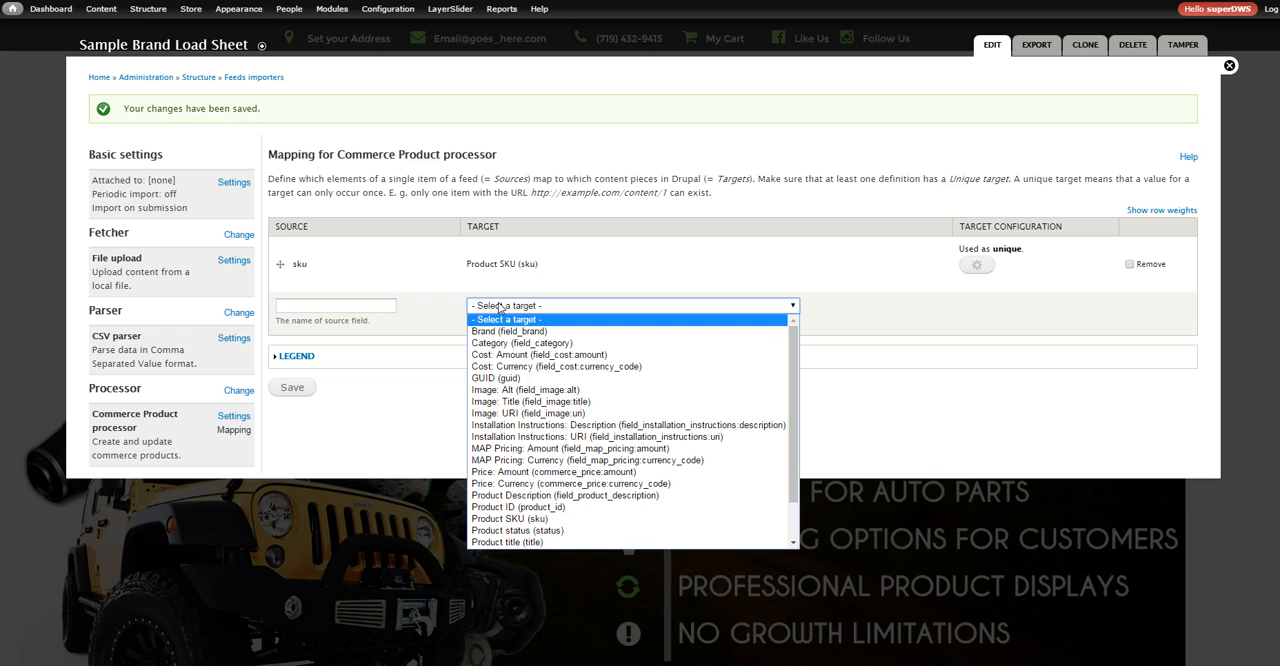
click(307, 307)
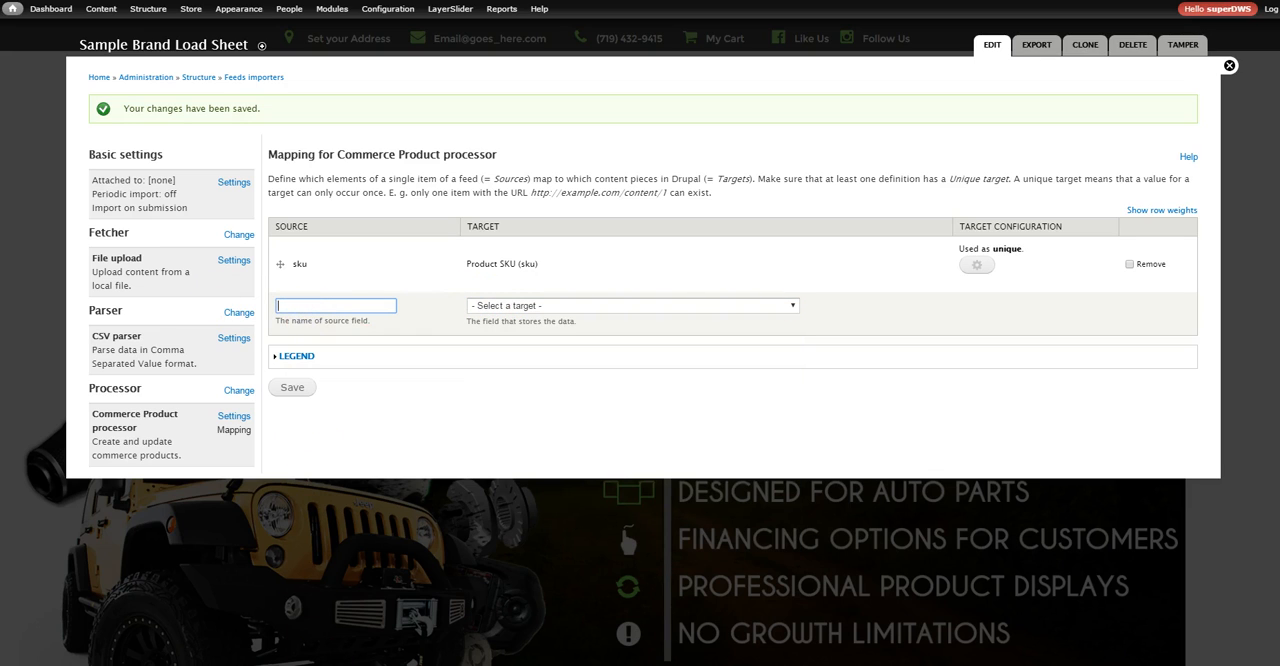
click(330, 568)
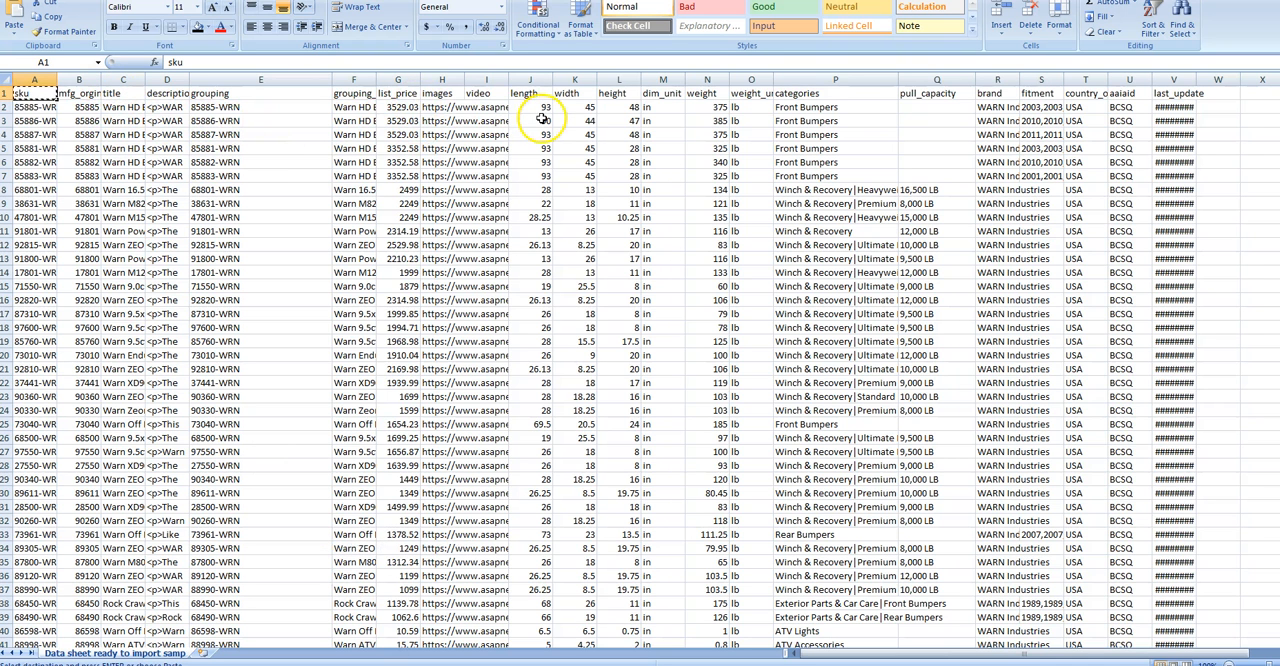
right_click(397, 94)
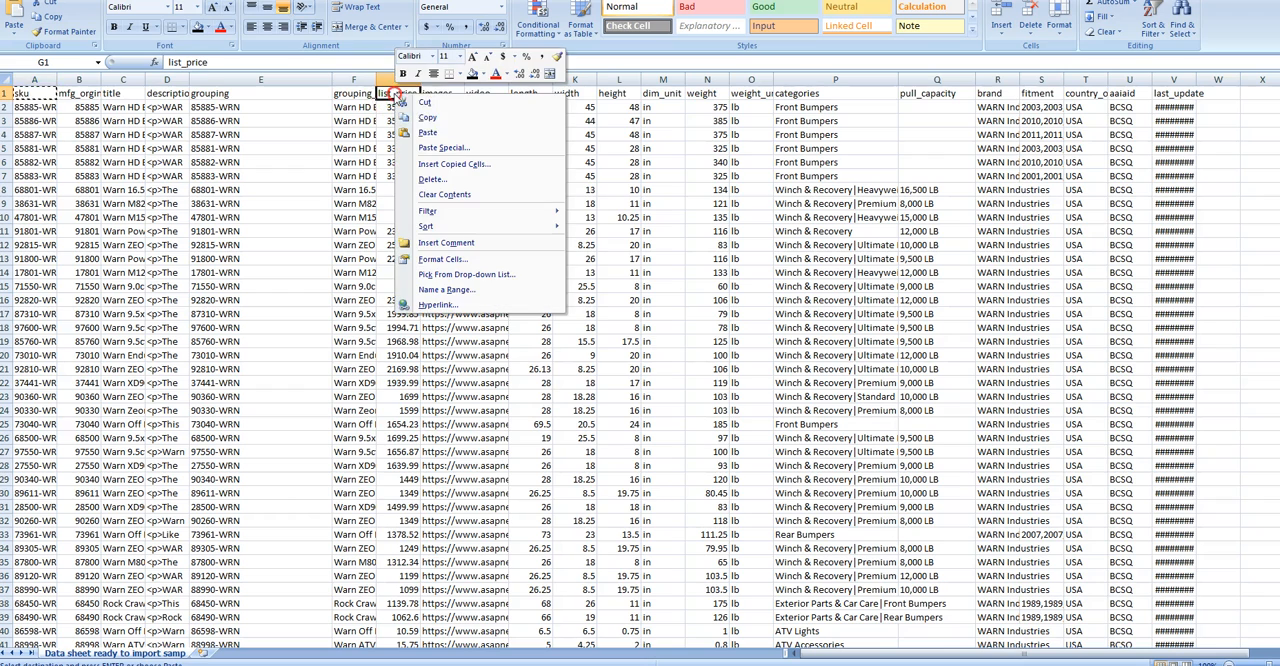
click(433, 121)
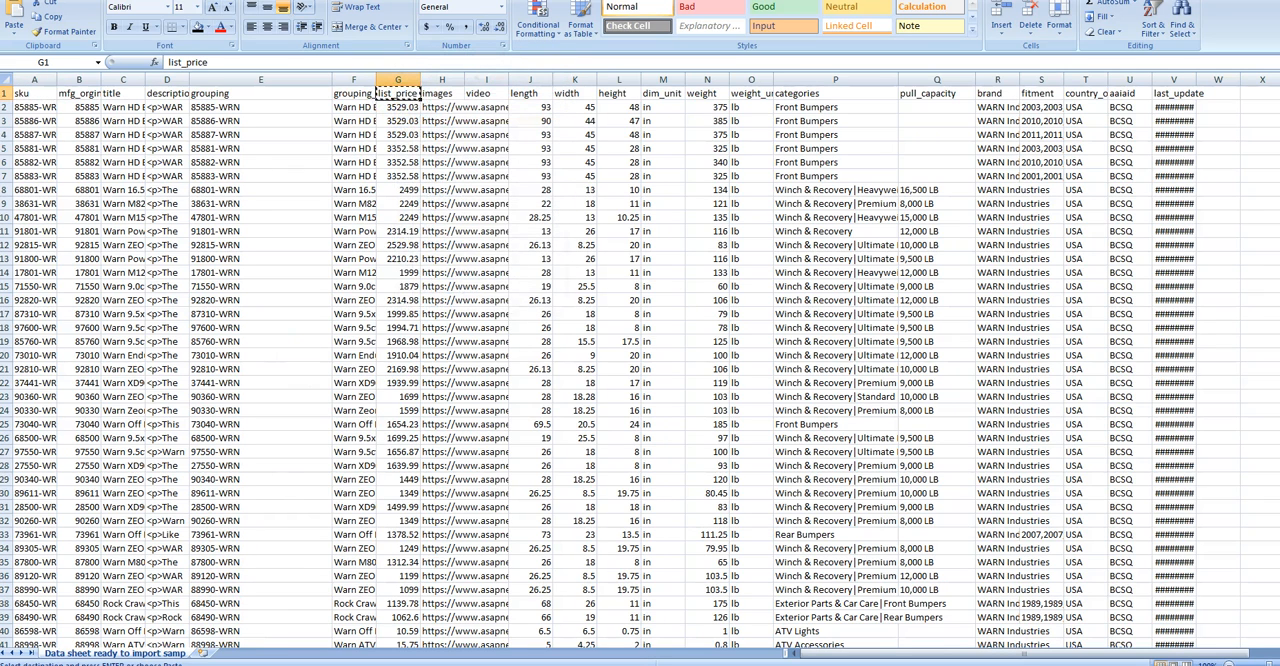
Back in the browser, map the copied source list_price to the target Price: Amount (commerce_price:amount) and save the mapping
mouse_move(398, 664)
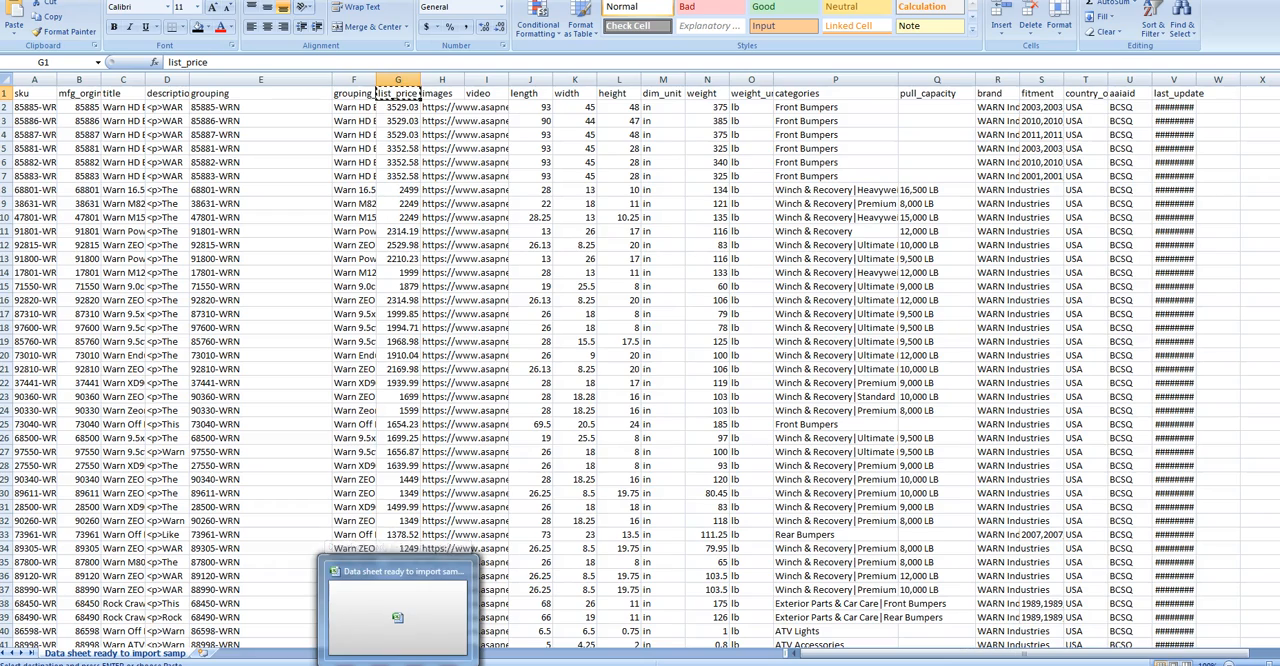
click(398, 610)
click(312, 305)
right_click(326, 309)
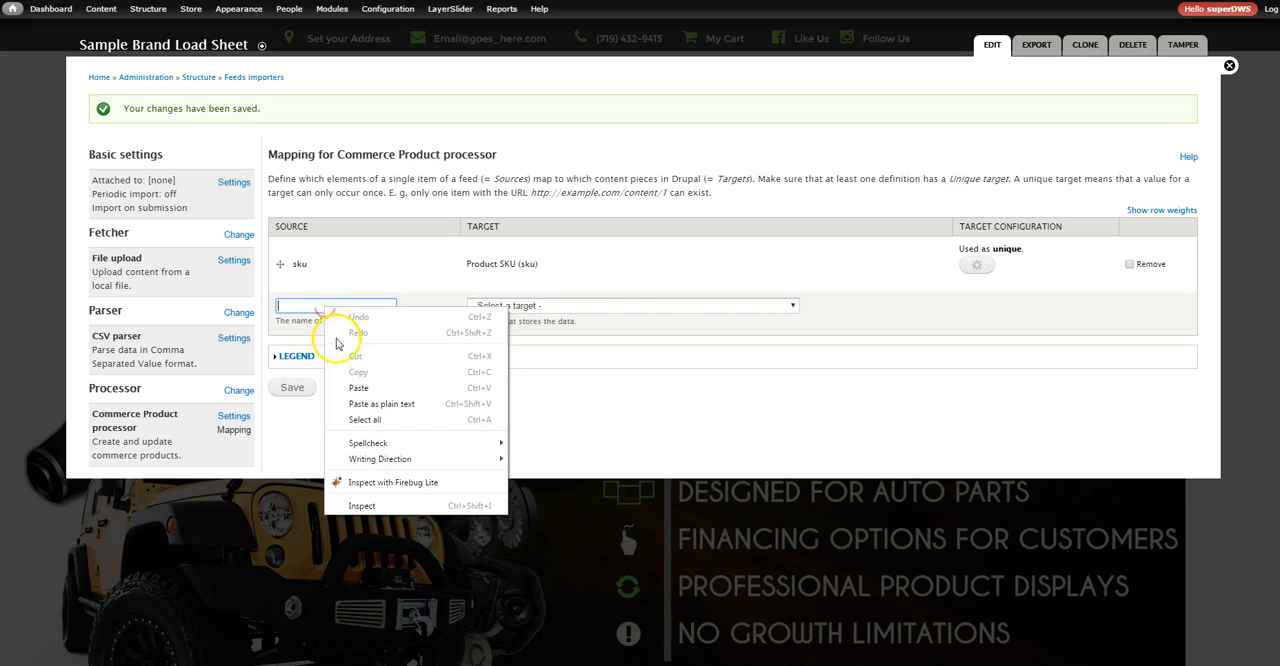
click(356, 387)
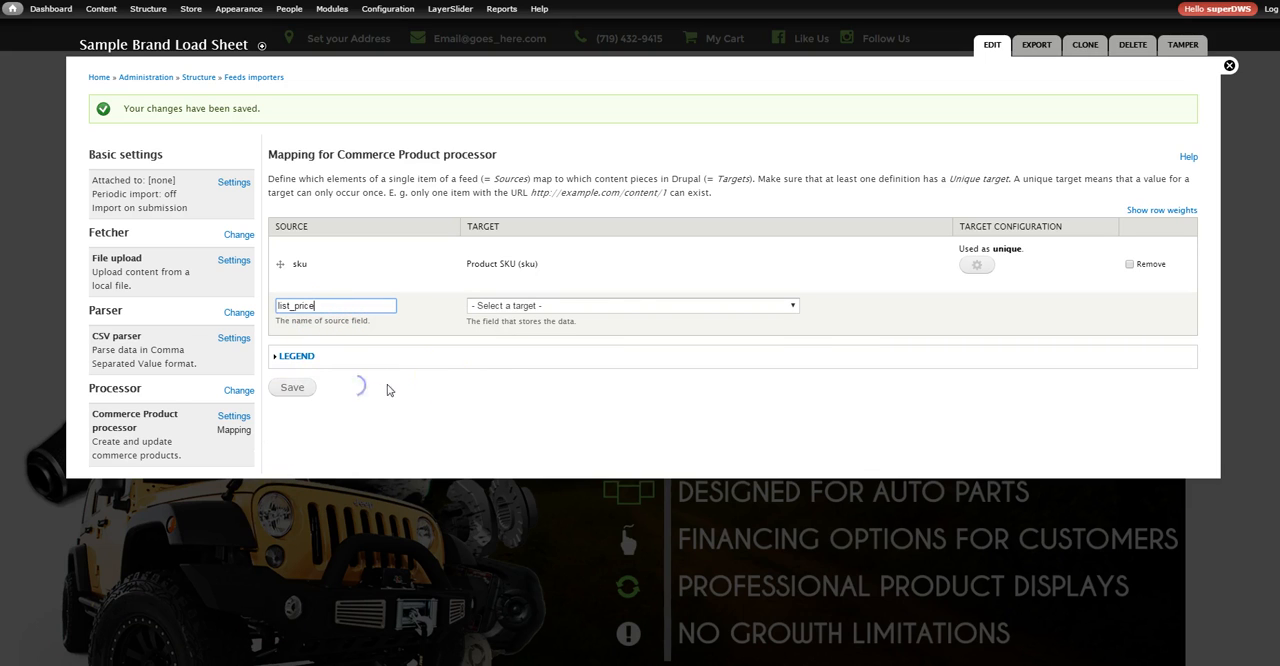
click(533, 310)
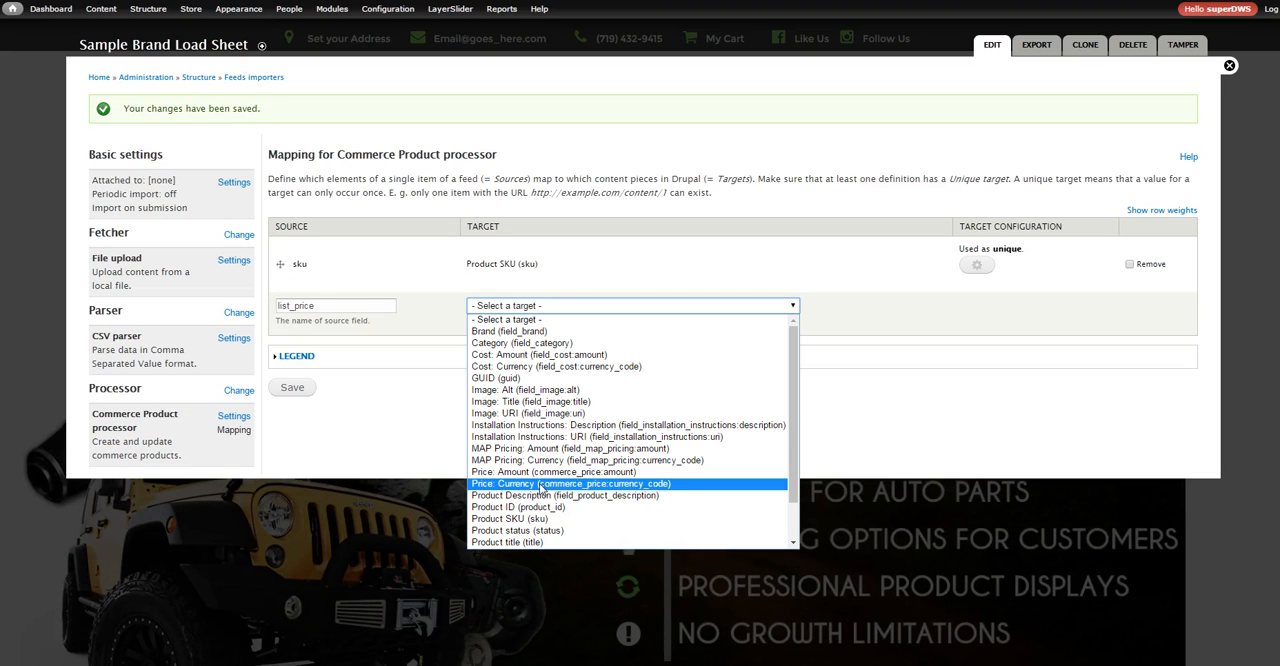
click(560, 472)
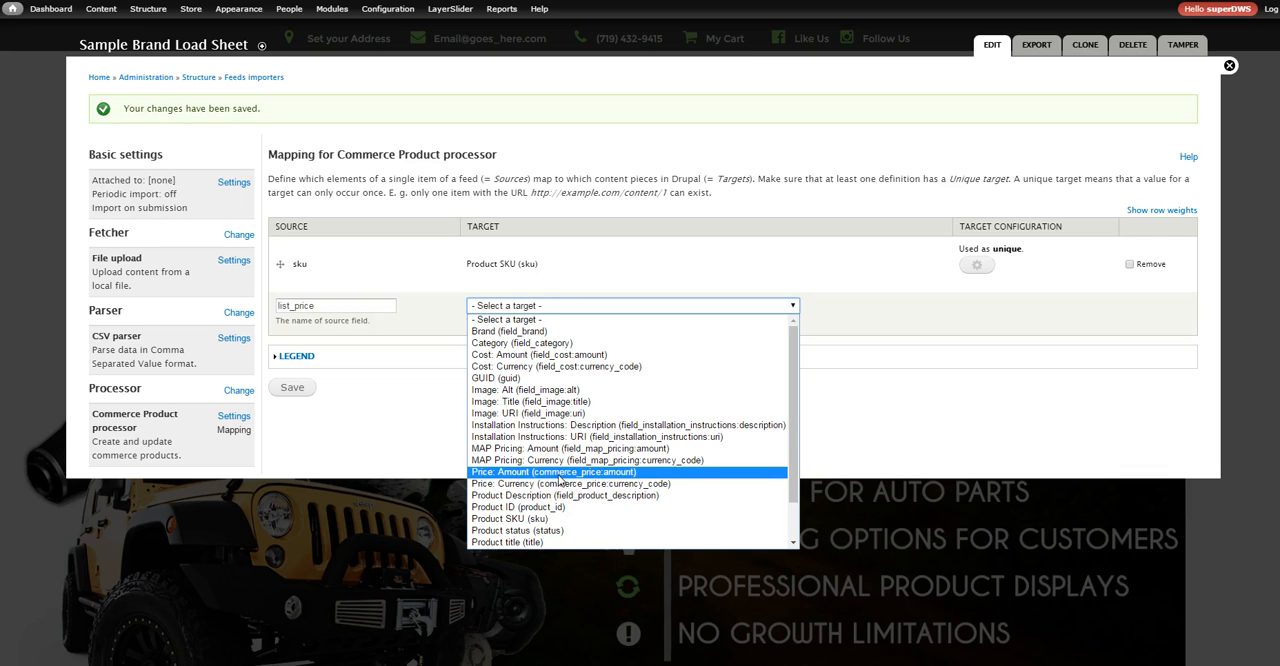
click(558, 473)
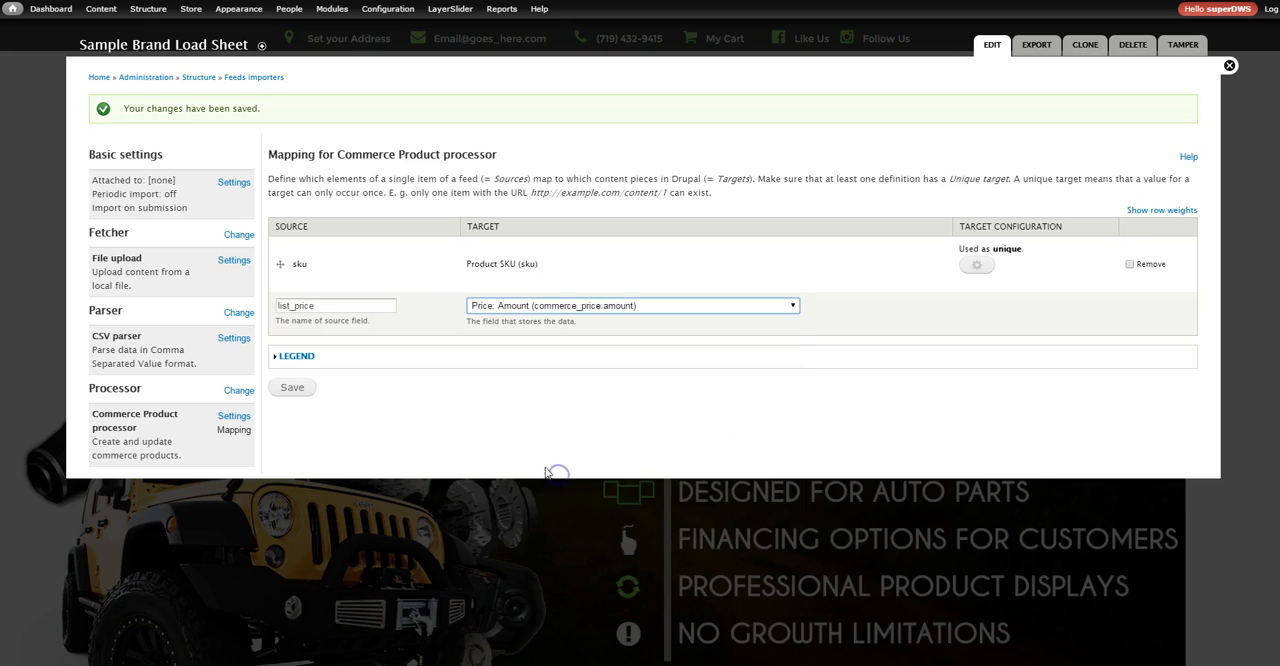
click(294, 389)
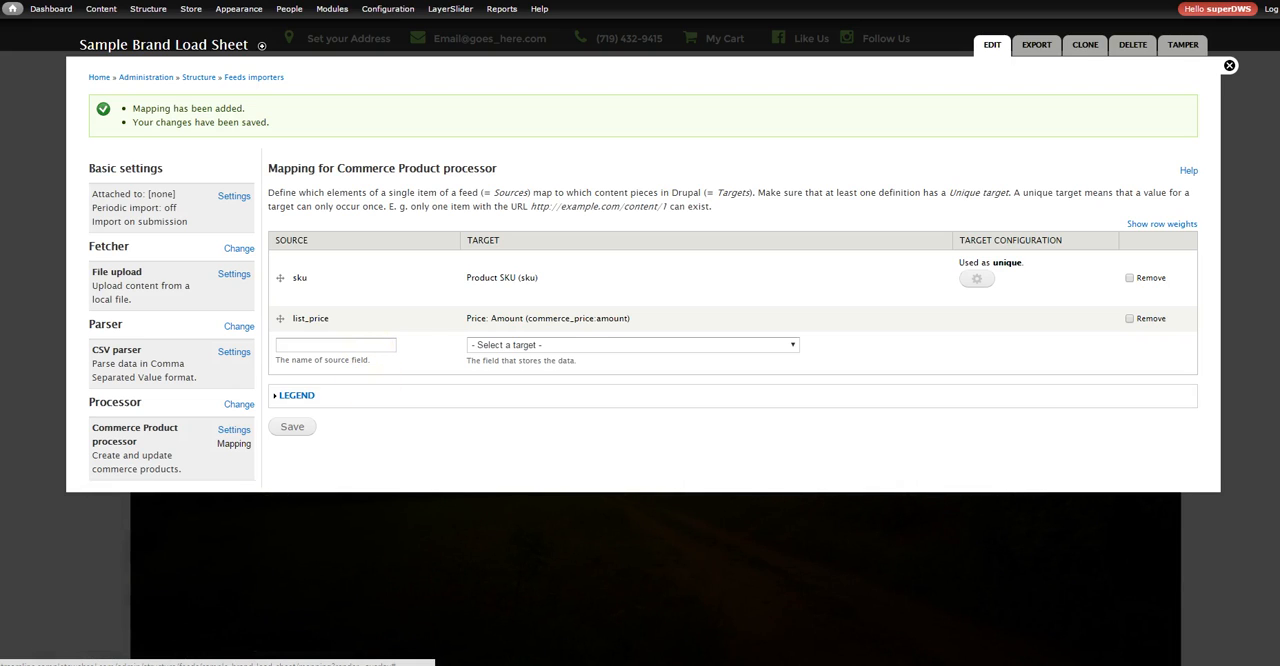
Switch to the Excel data sheet and copy the images header in cell H1
click(410, 595)
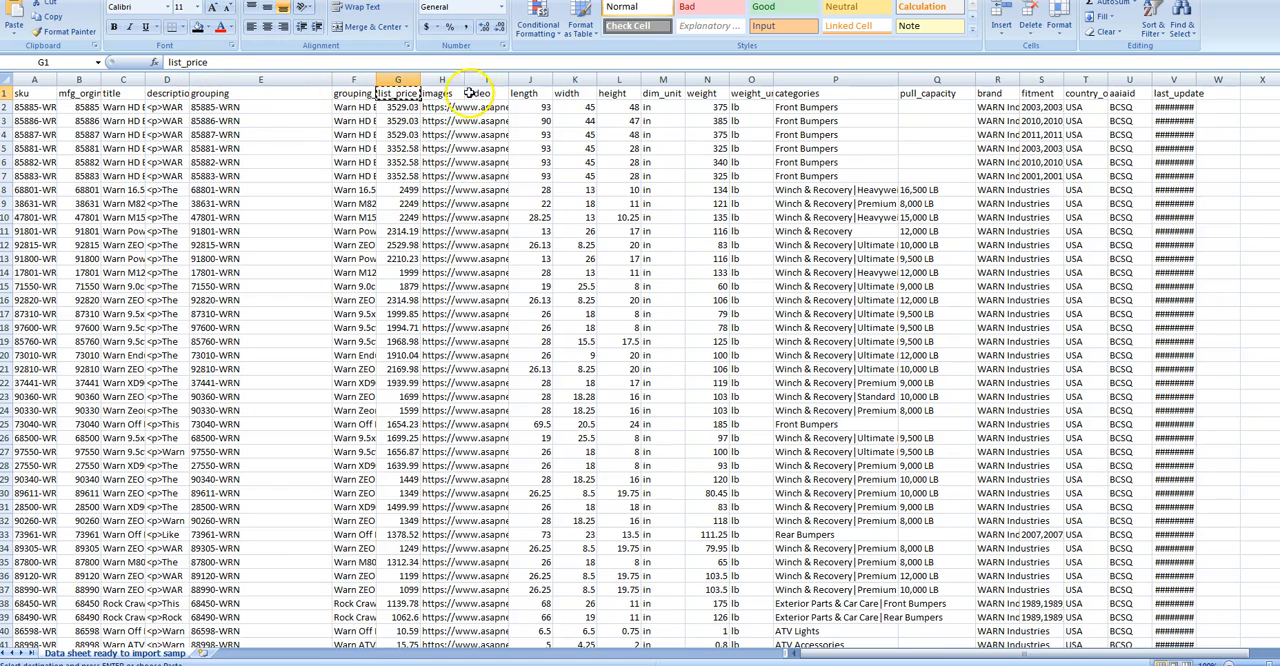
click(438, 92)
right_click(440, 93)
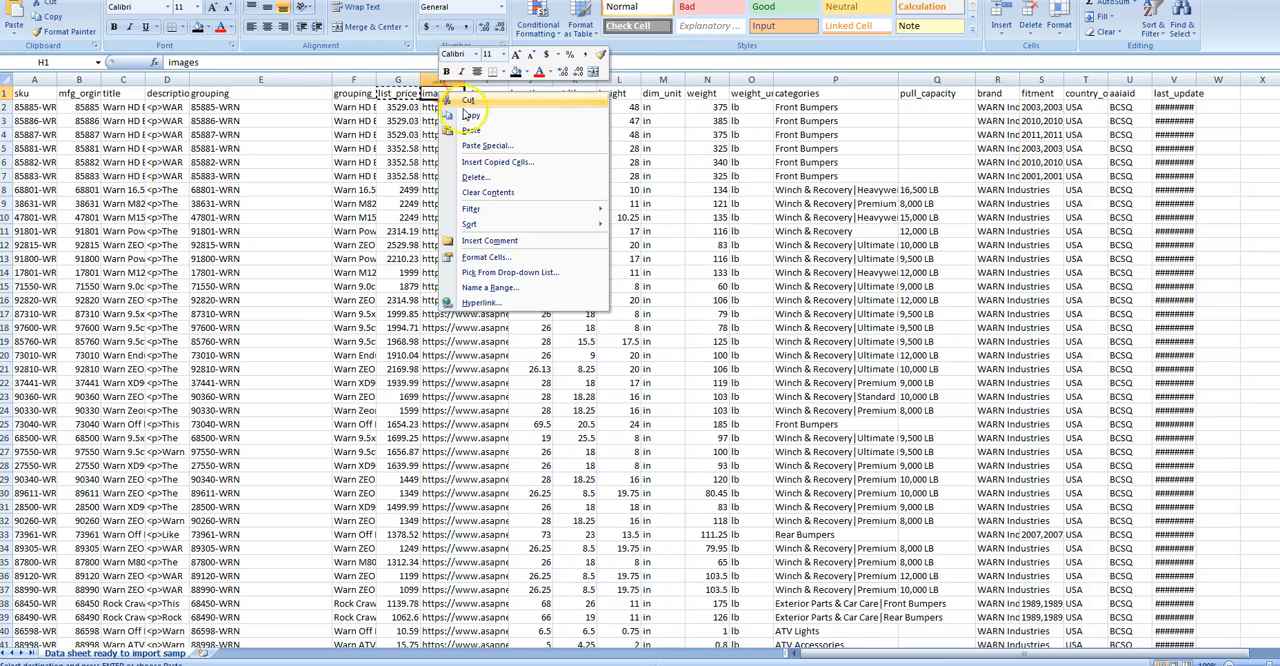
click(470, 116)
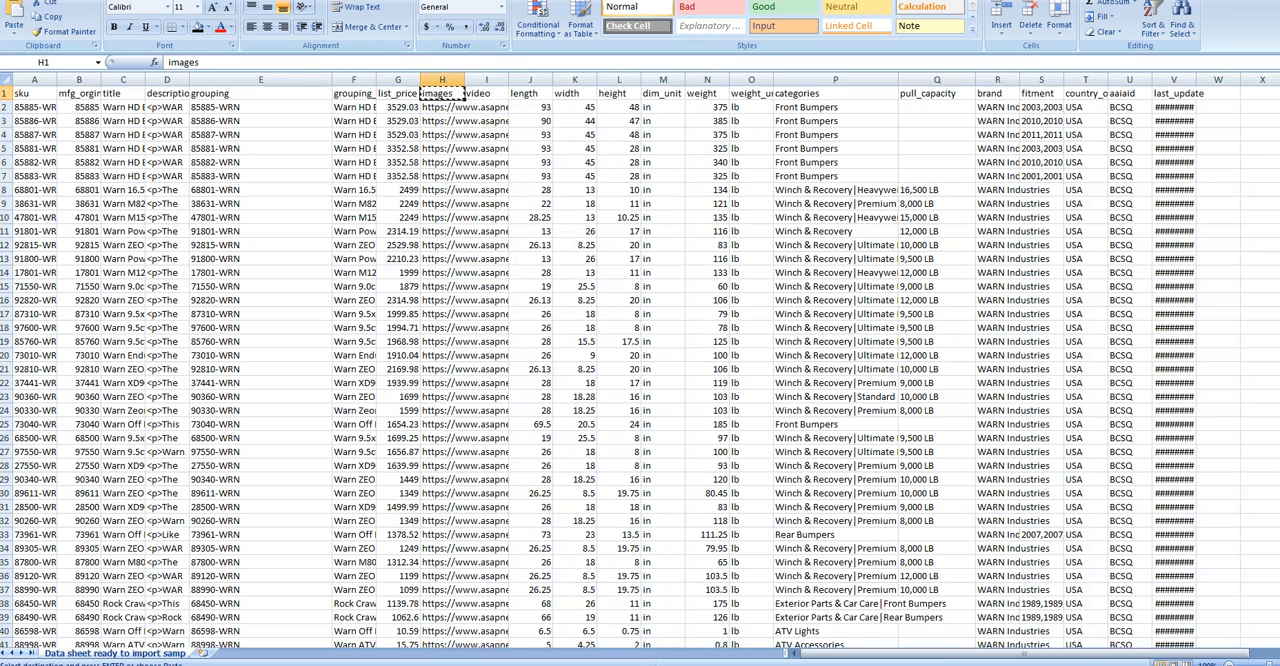
Back in the browser, map the copied source images to the target Image: URI (field_image:uri) and save the mapping
click(284, 664)
click(324, 347)
right_click(316, 350)
click(336, 426)
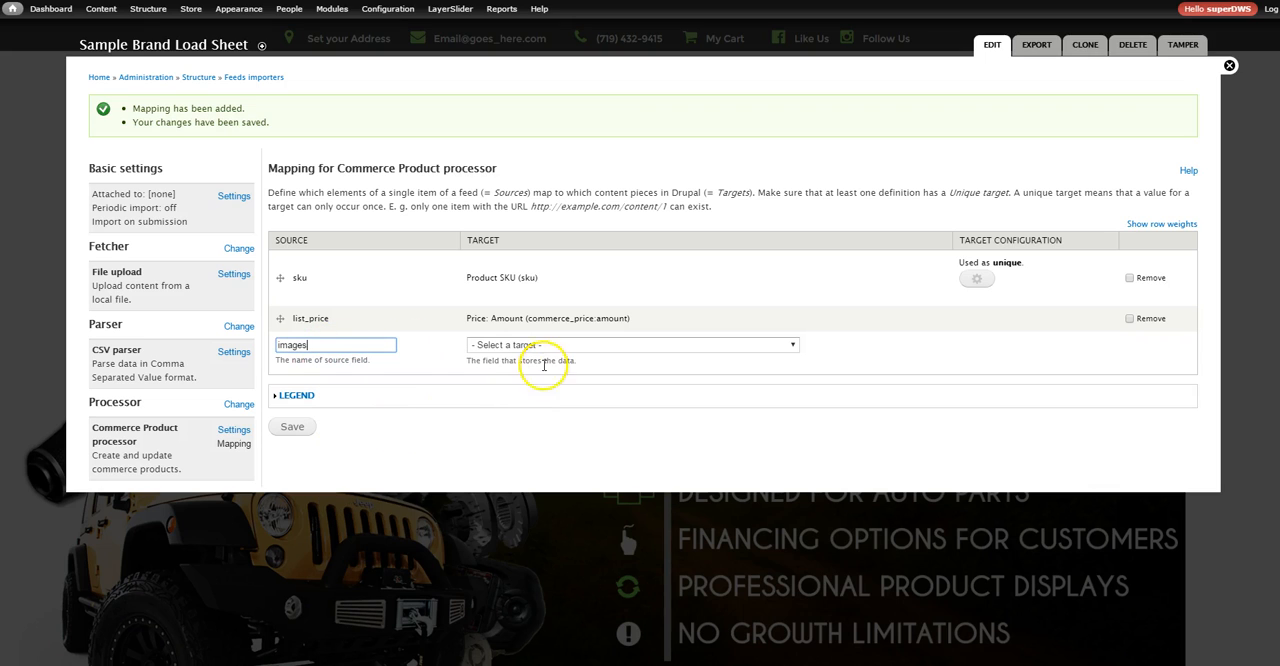
click(562, 345)
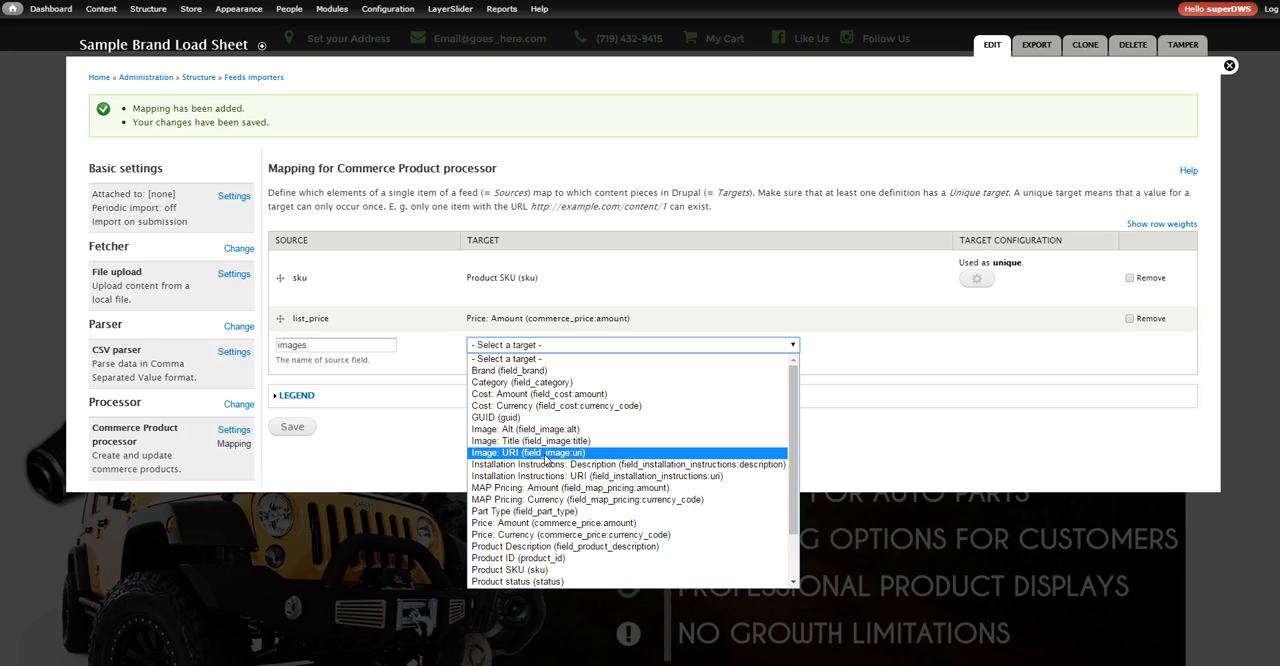
click(546, 455)
click(292, 427)
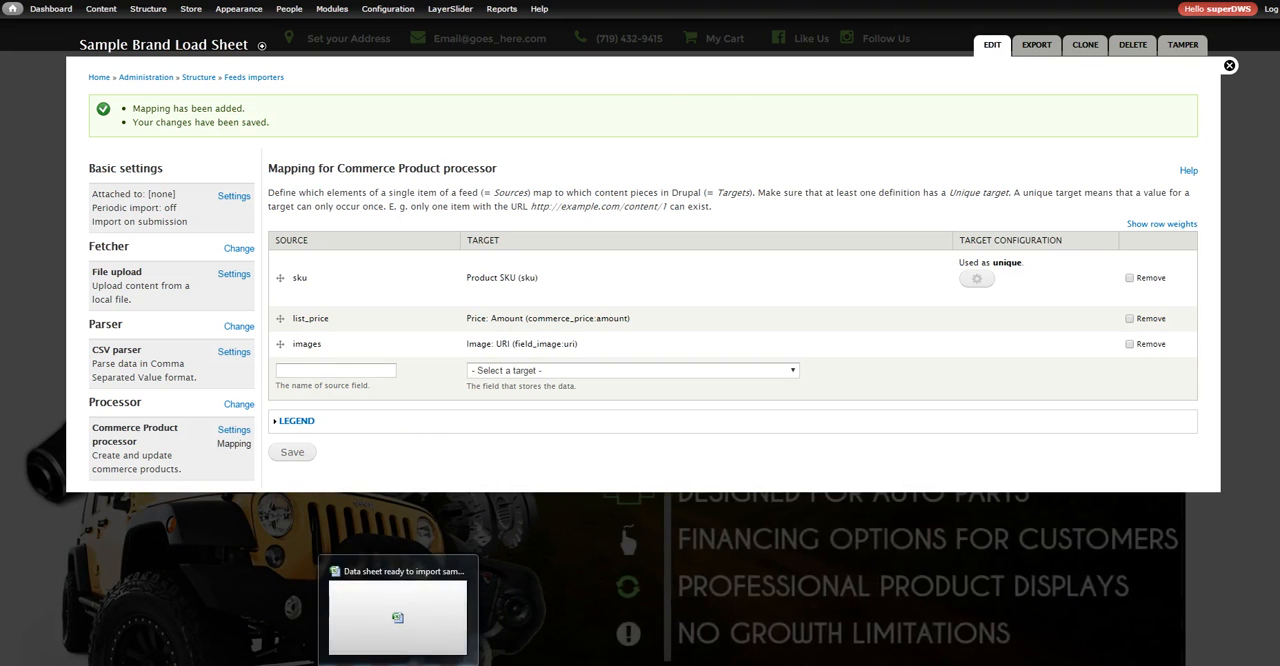
Switch to the Excel data sheet and copy the categories header in cell P1
click(425, 598)
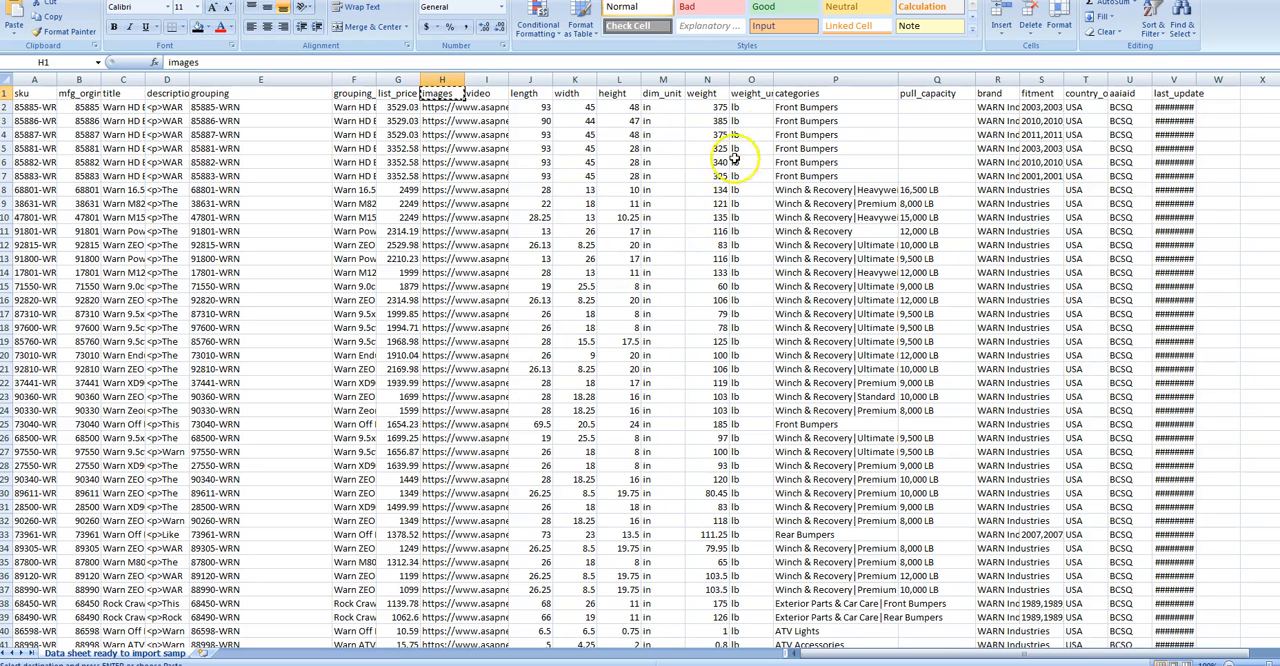
click(795, 93)
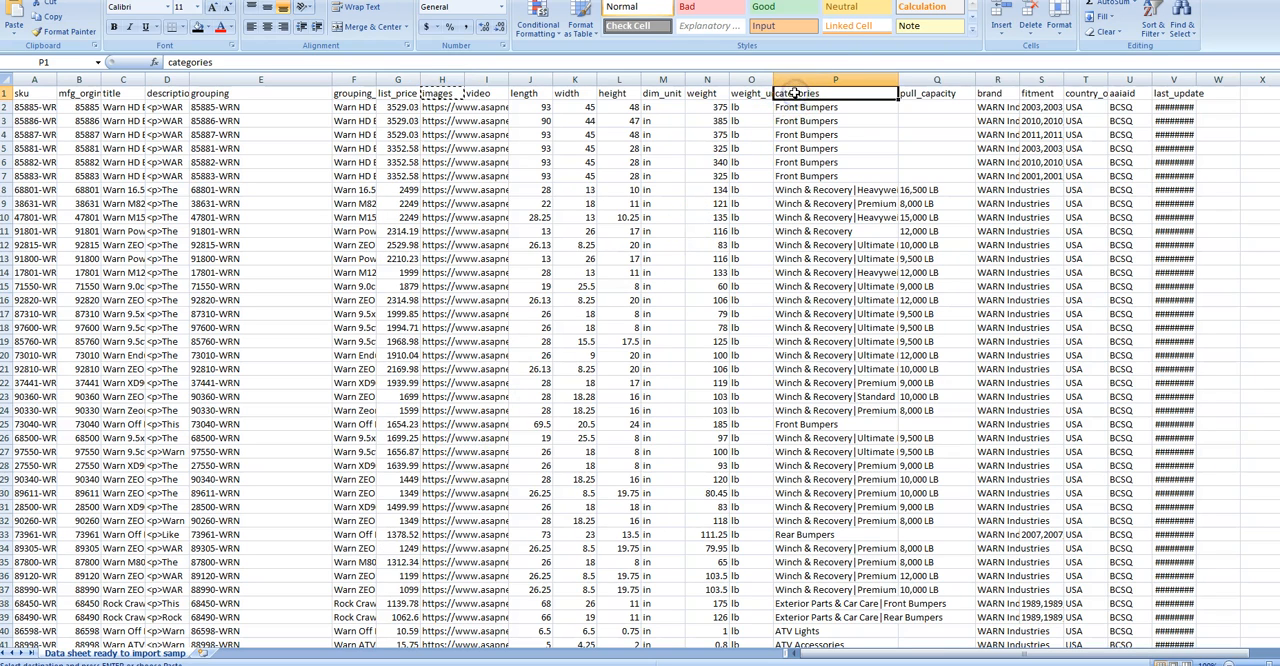
right_click(795, 93)
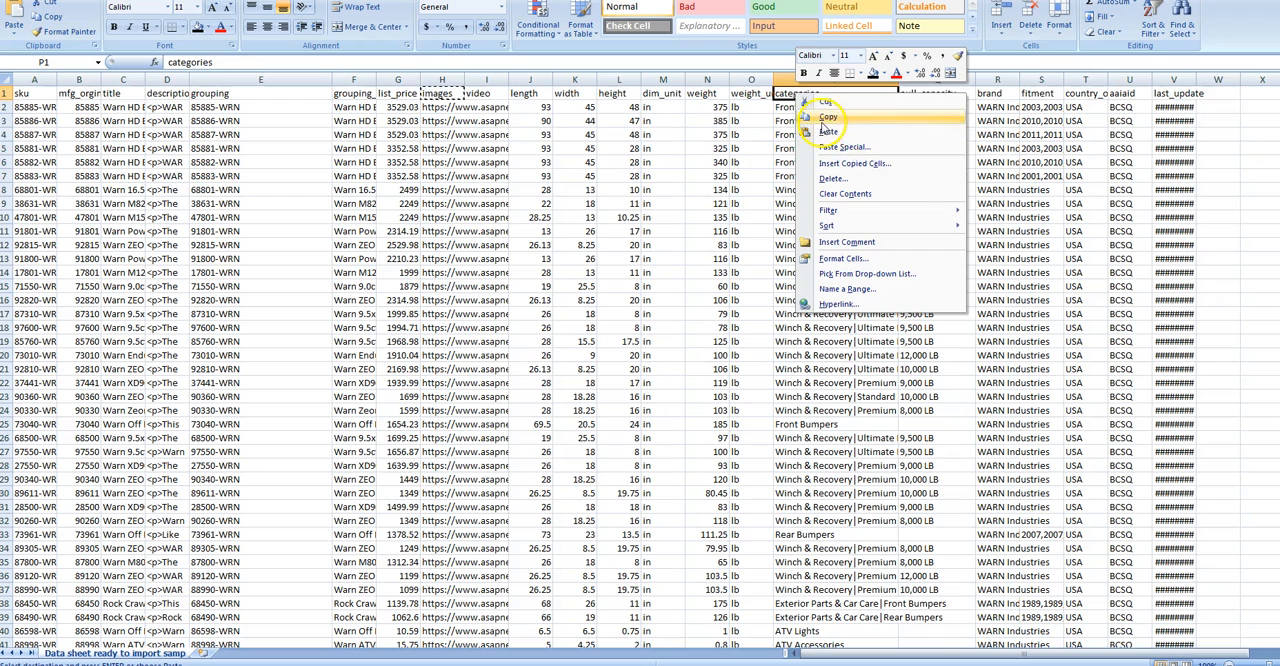
click(826, 118)
Back in the browser, map the copied source categories to the target Category (field_category) and save the mapping
mouse_move(358, 662)
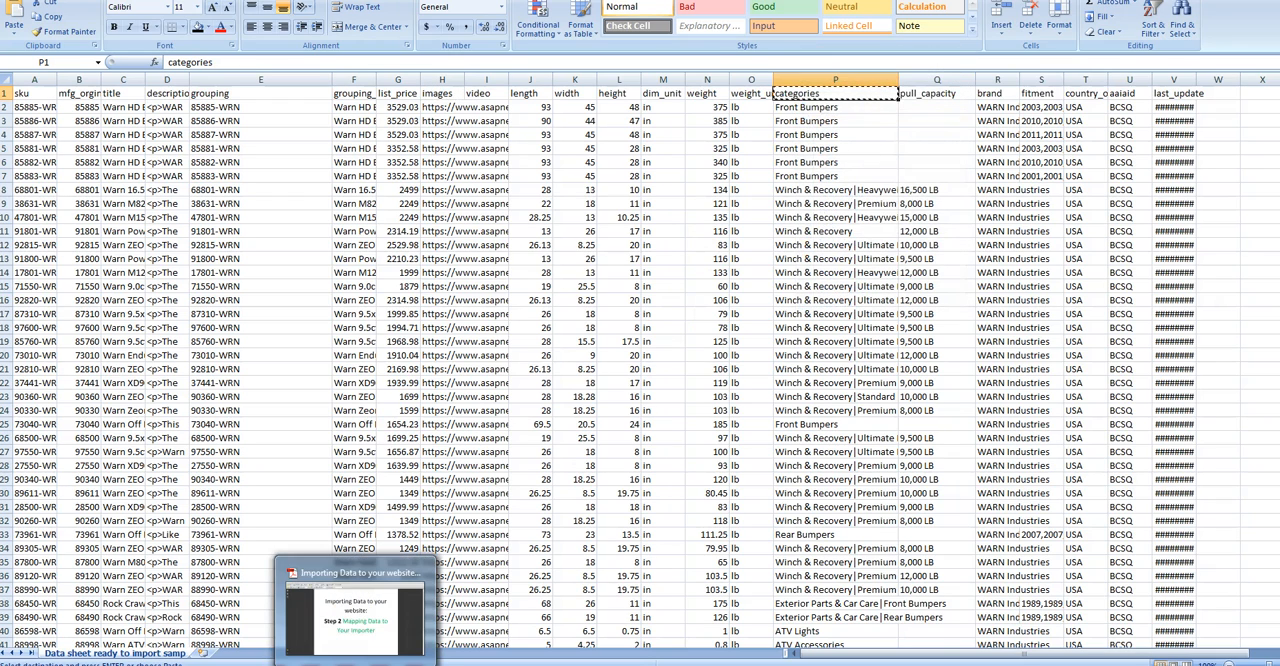
click(355, 620)
click(363, 371)
right_click(366, 373)
click(400, 452)
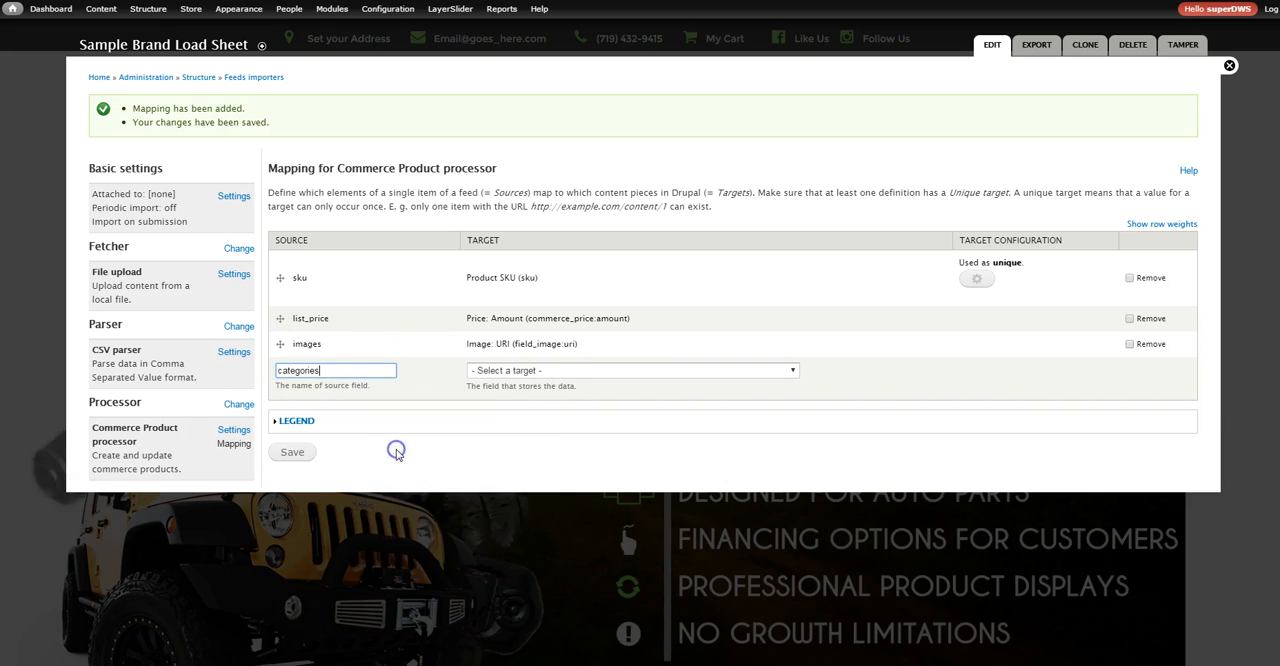
click(557, 376)
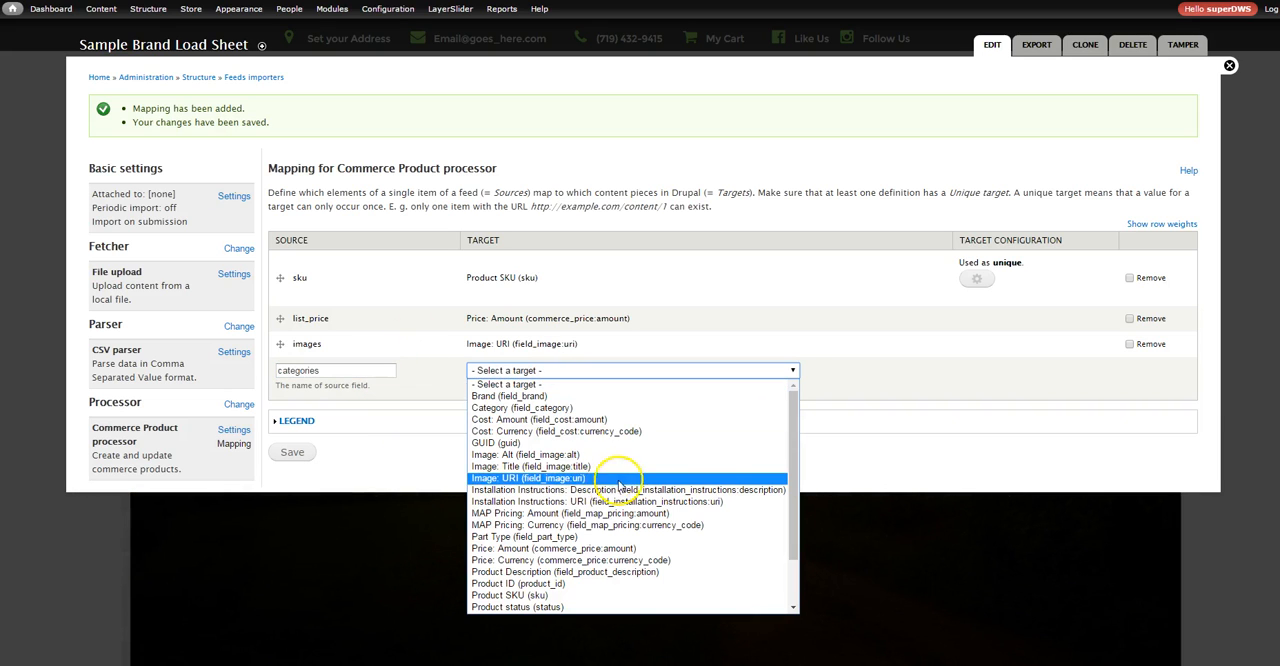
scroll(789, 467, down, 2)
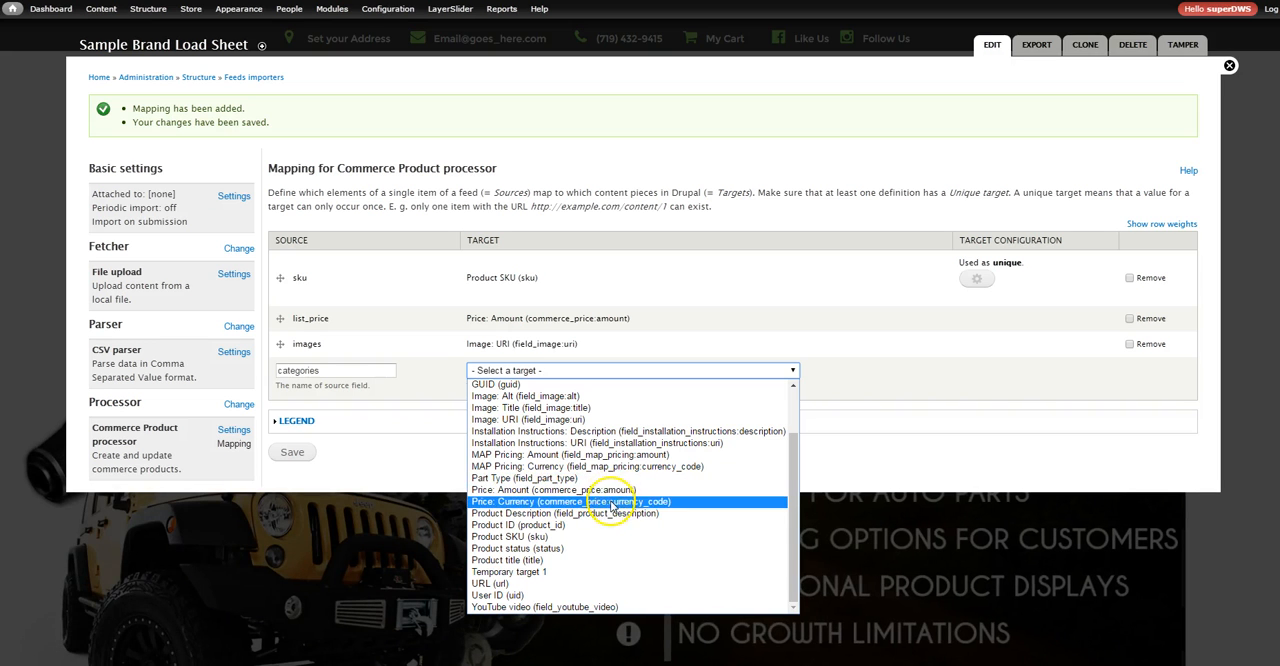
scroll(608, 530, up, 2)
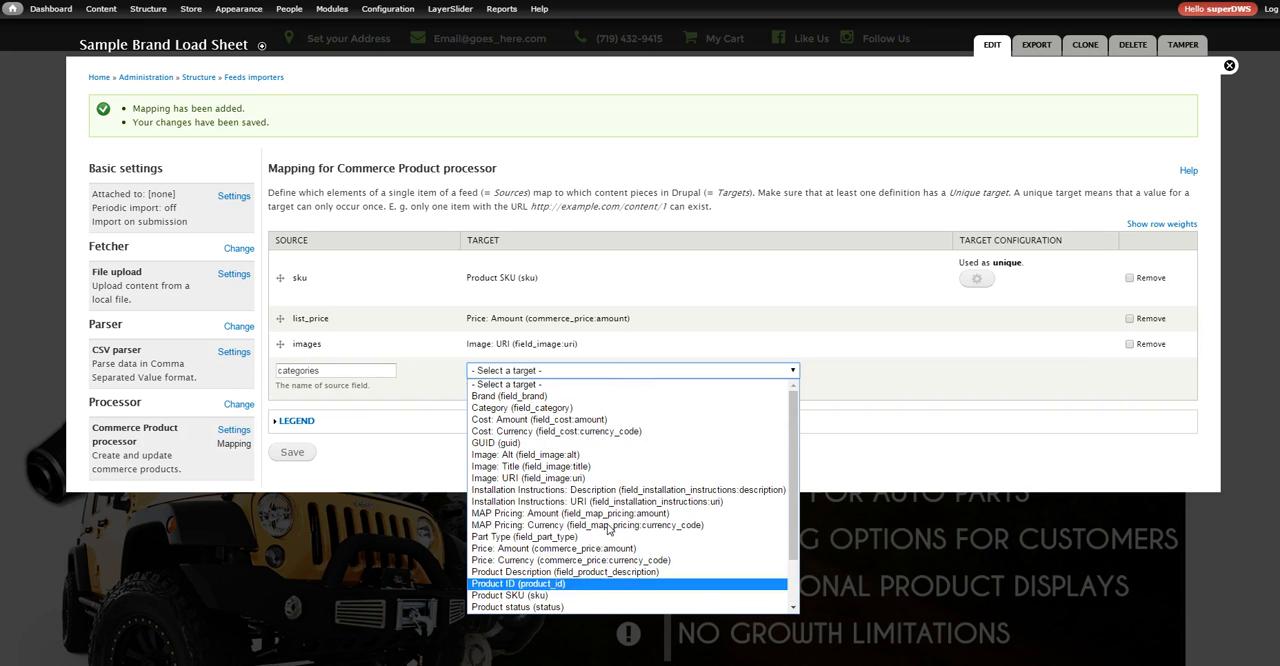
click(580, 408)
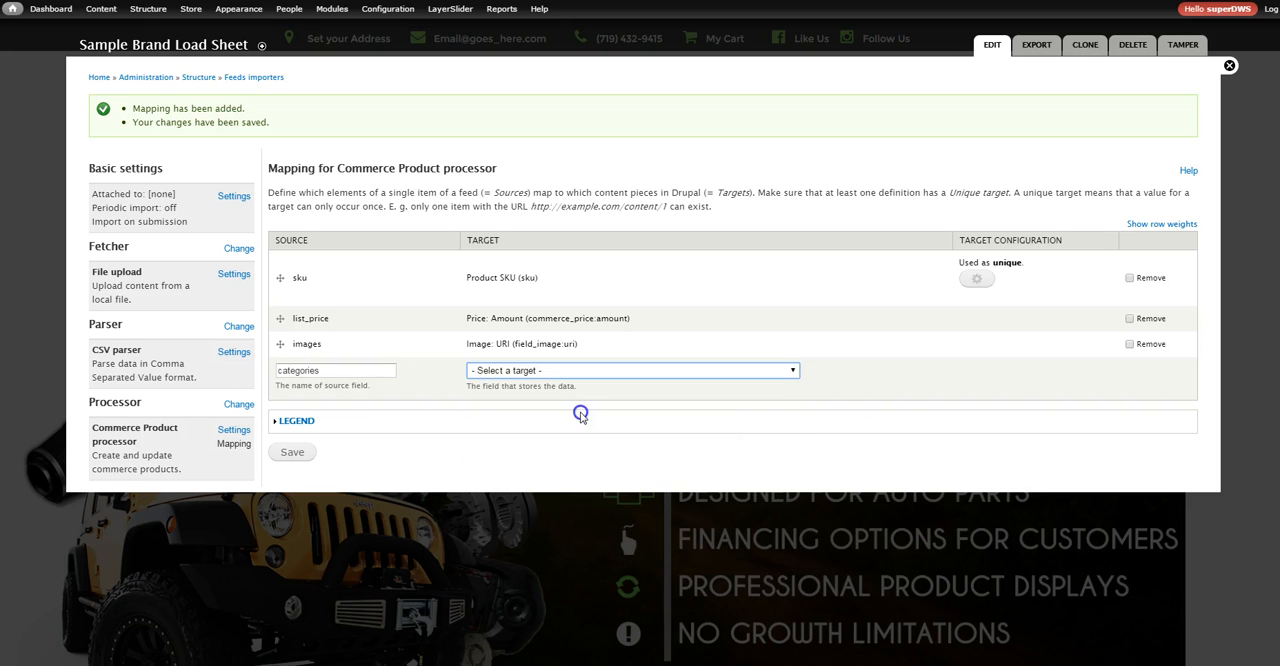
click(290, 452)
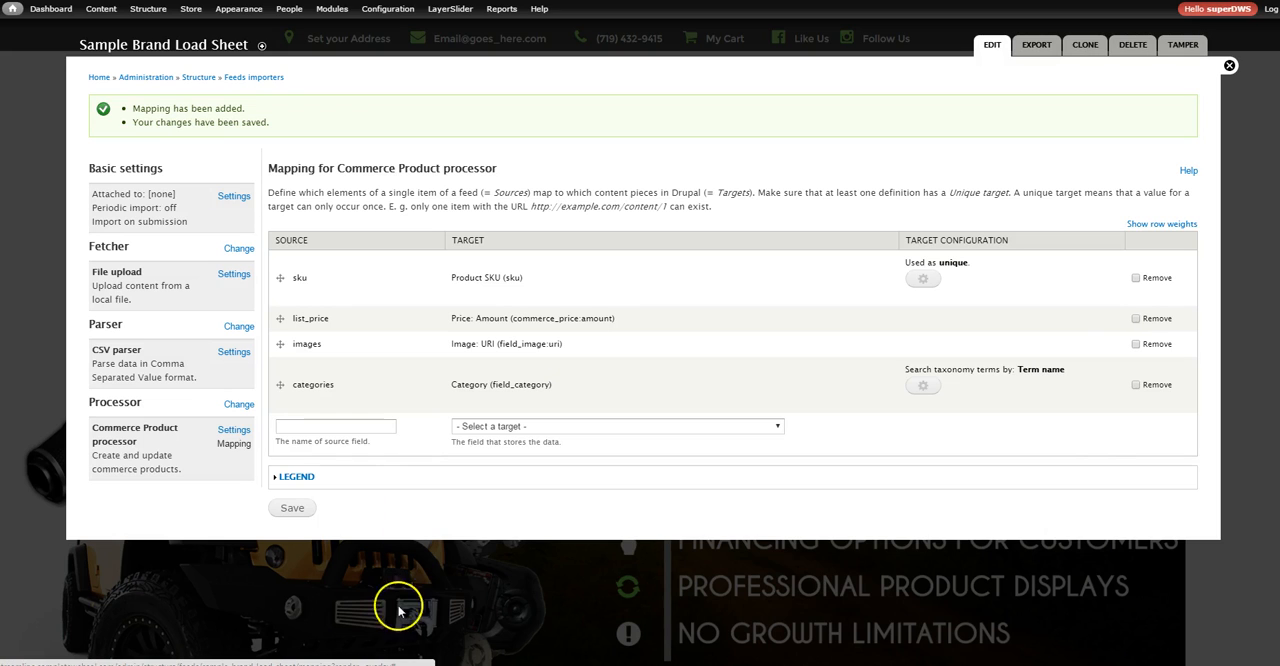
Switch to the Excel data sheet, select the grouping_title column F and save the CSV file
mouse_move(398, 664)
click(398, 610)
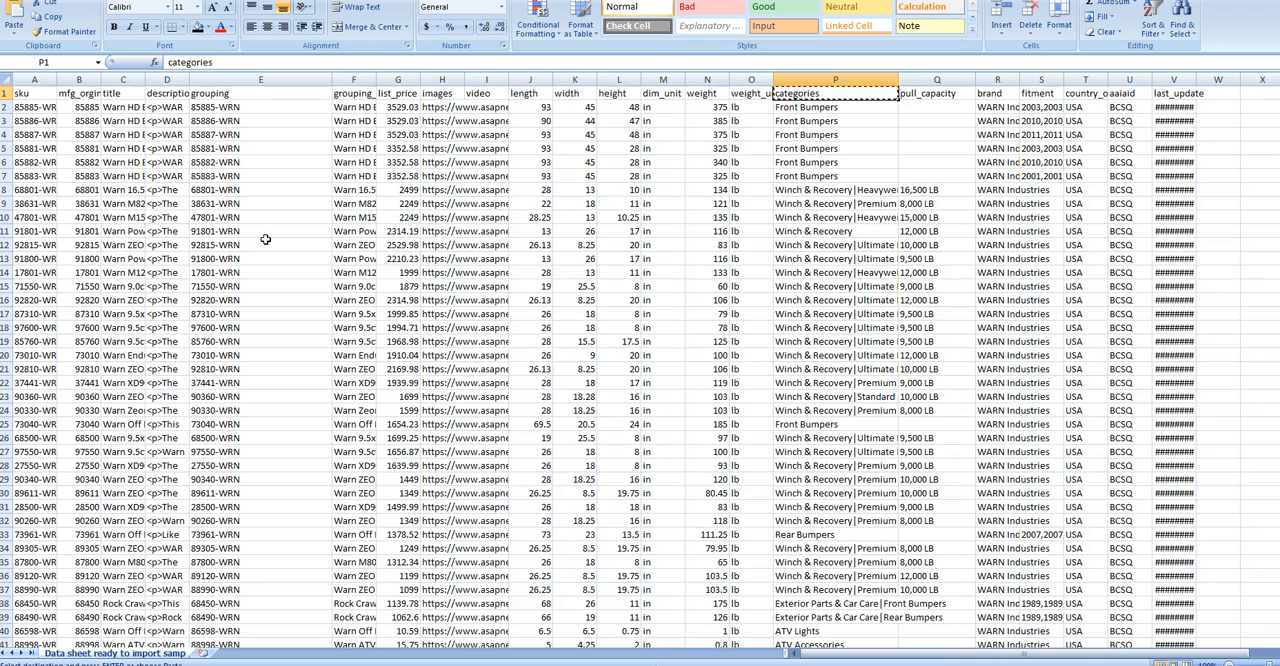
click(345, 79)
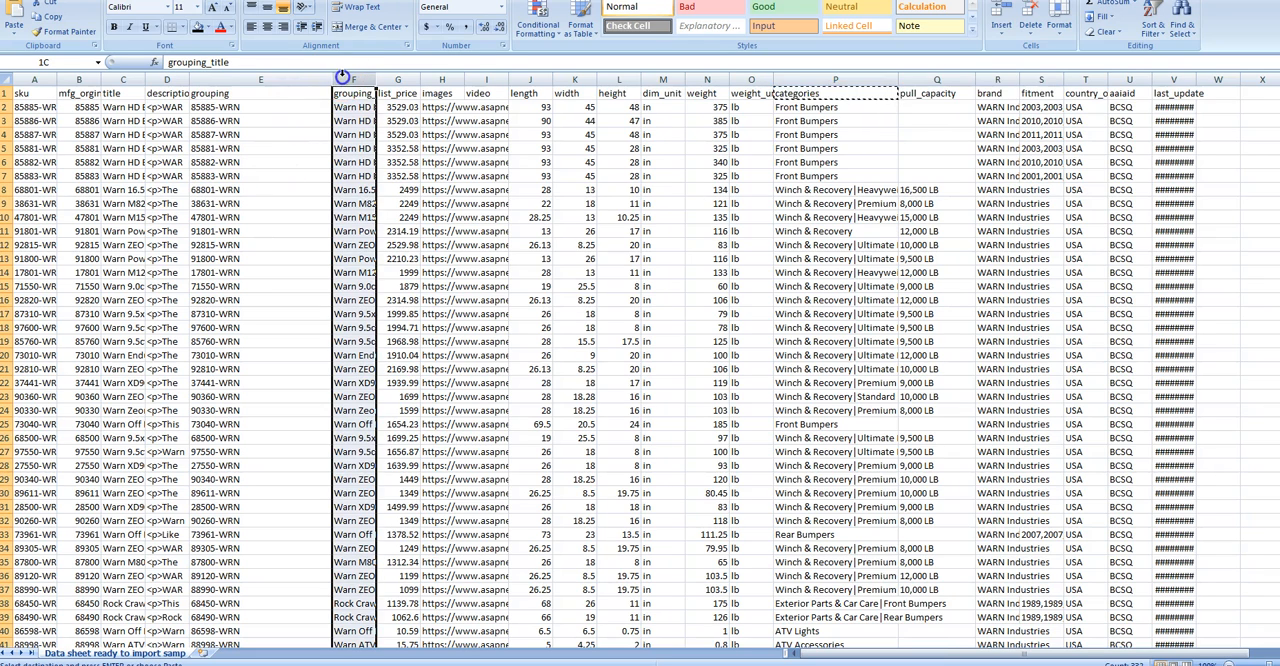
right_click(341, 76)
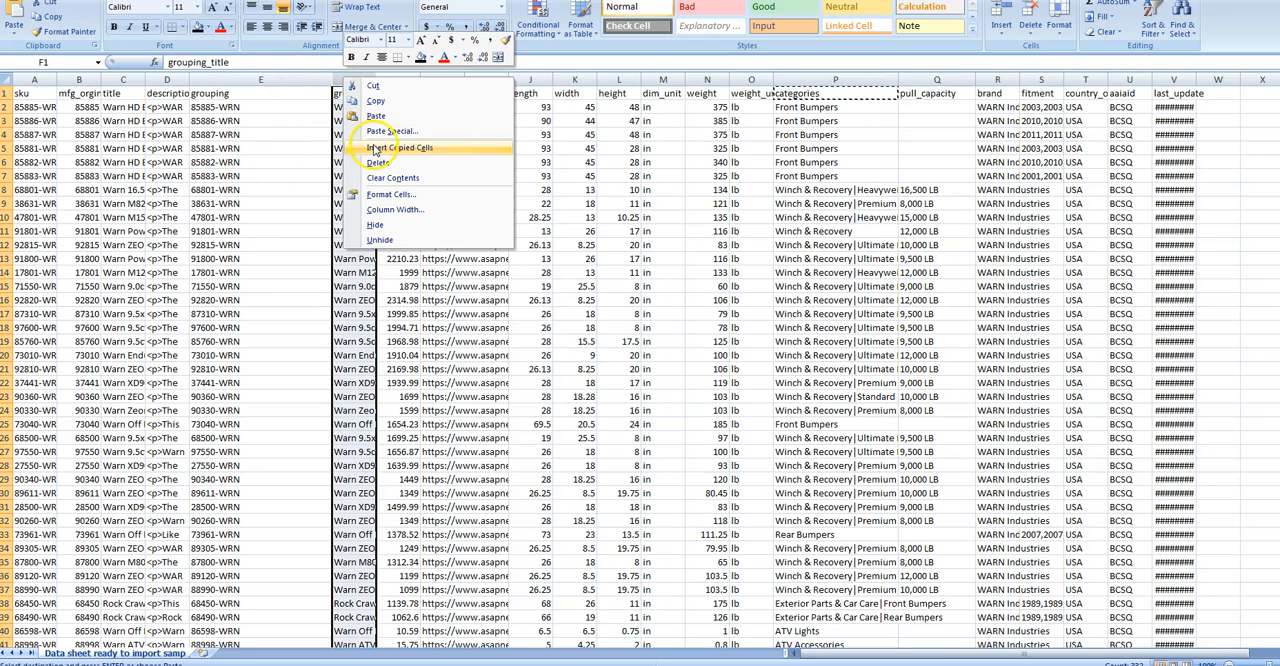
key(Escape)
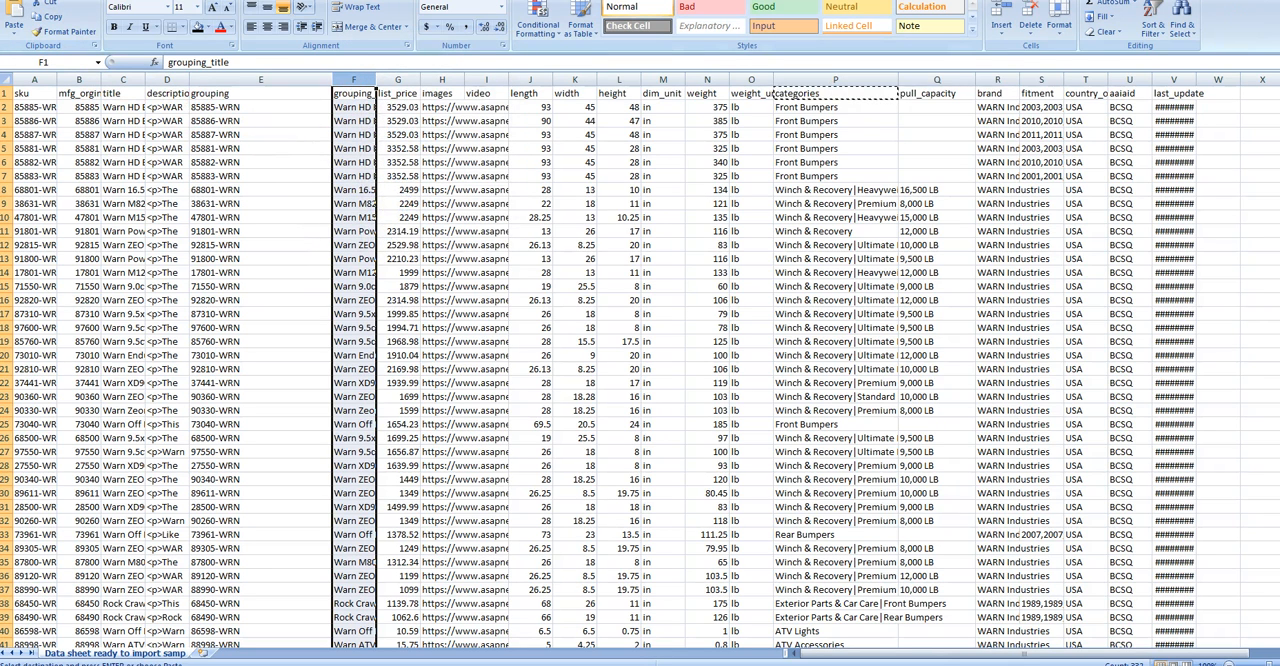
click(1255, 1)
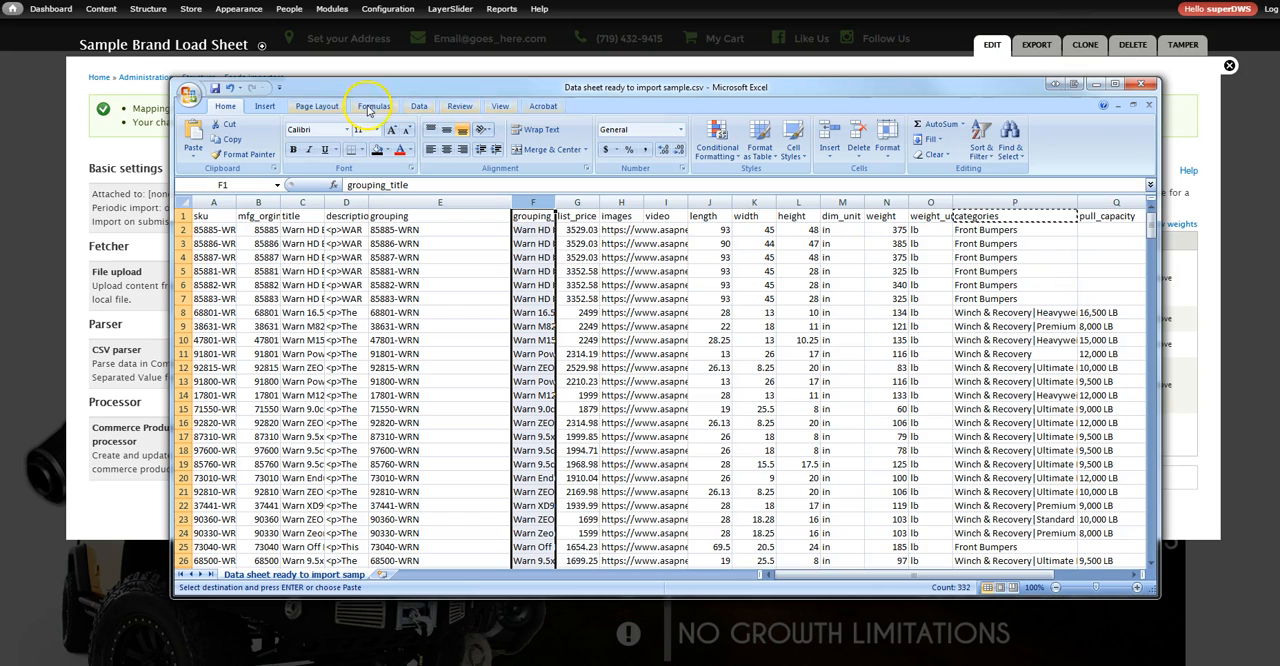
click(189, 92)
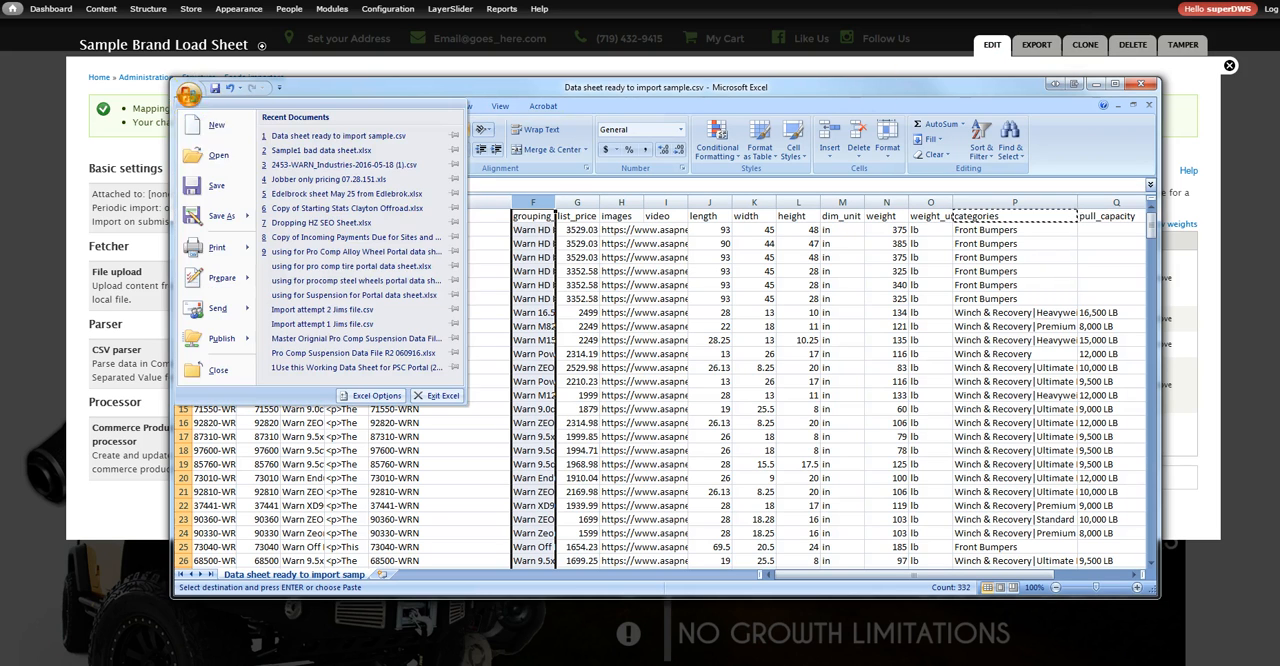
click(200, 193)
click(600, 366)
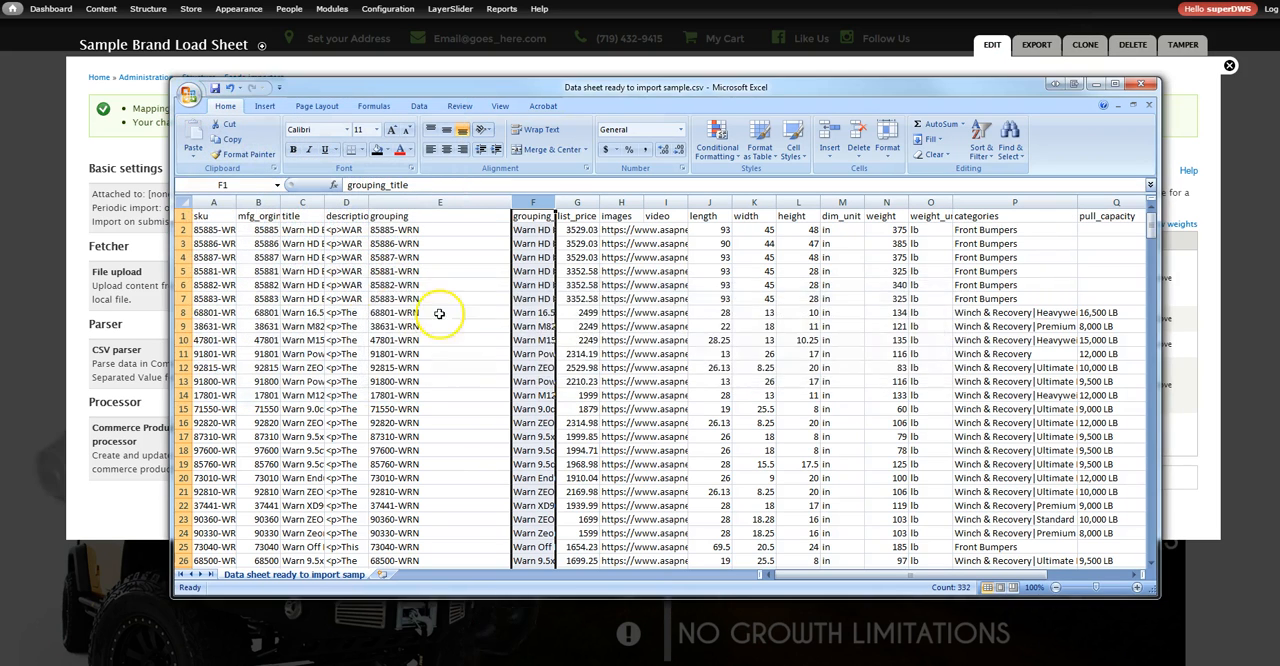
Insert an empty column before grouping_title and enter the header Part Type in cell F1
right_click(527, 203)
click(561, 272)
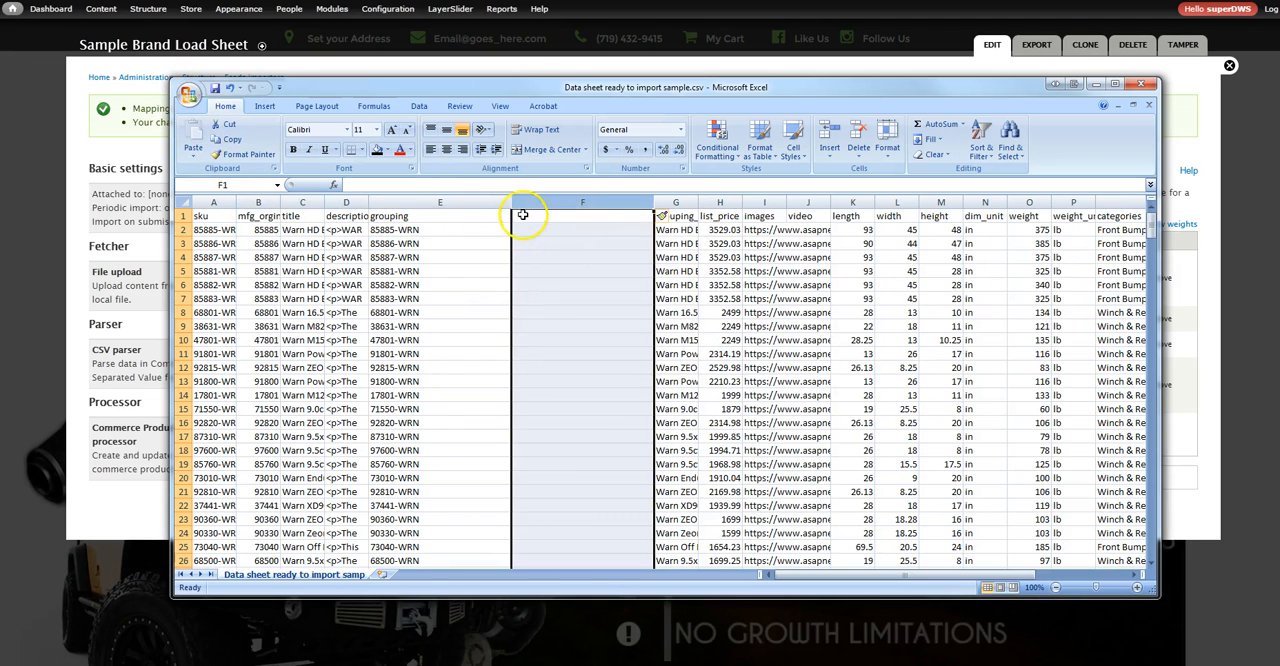
click(526, 217)
text(Part Type)
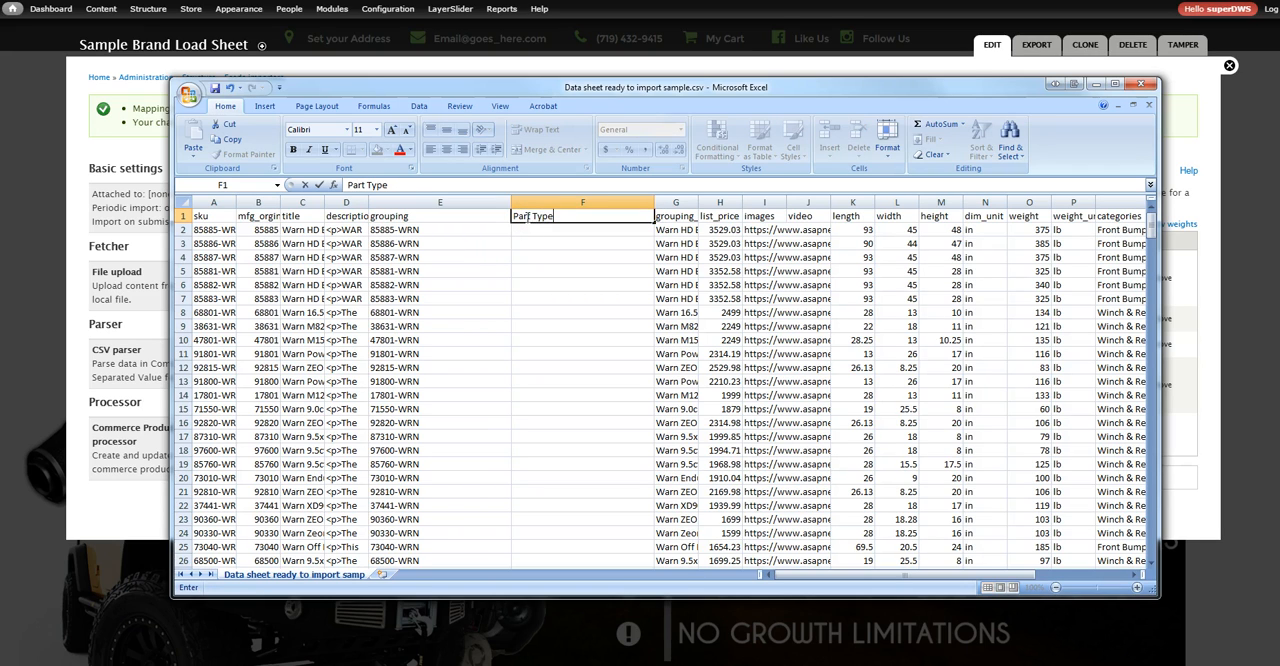
click(531, 233)
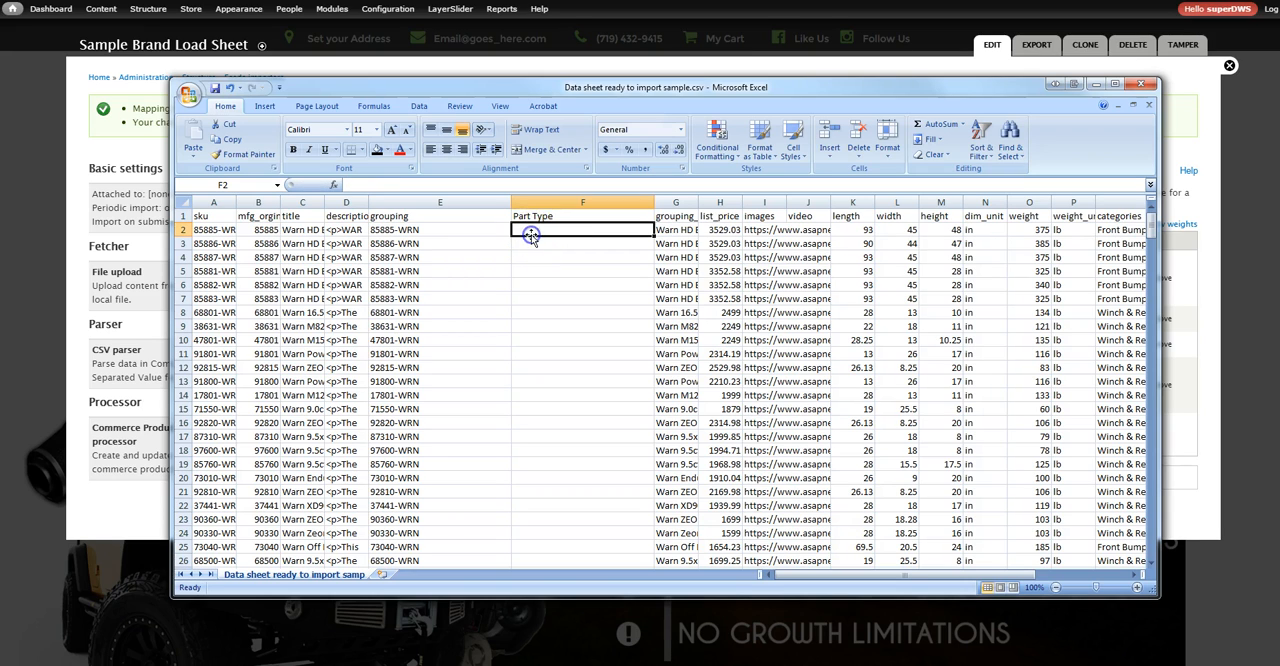
Enter Truck in cell F2 and Jeep in F3, and select the empty Part Type cells F4 to F25
click(543, 230)
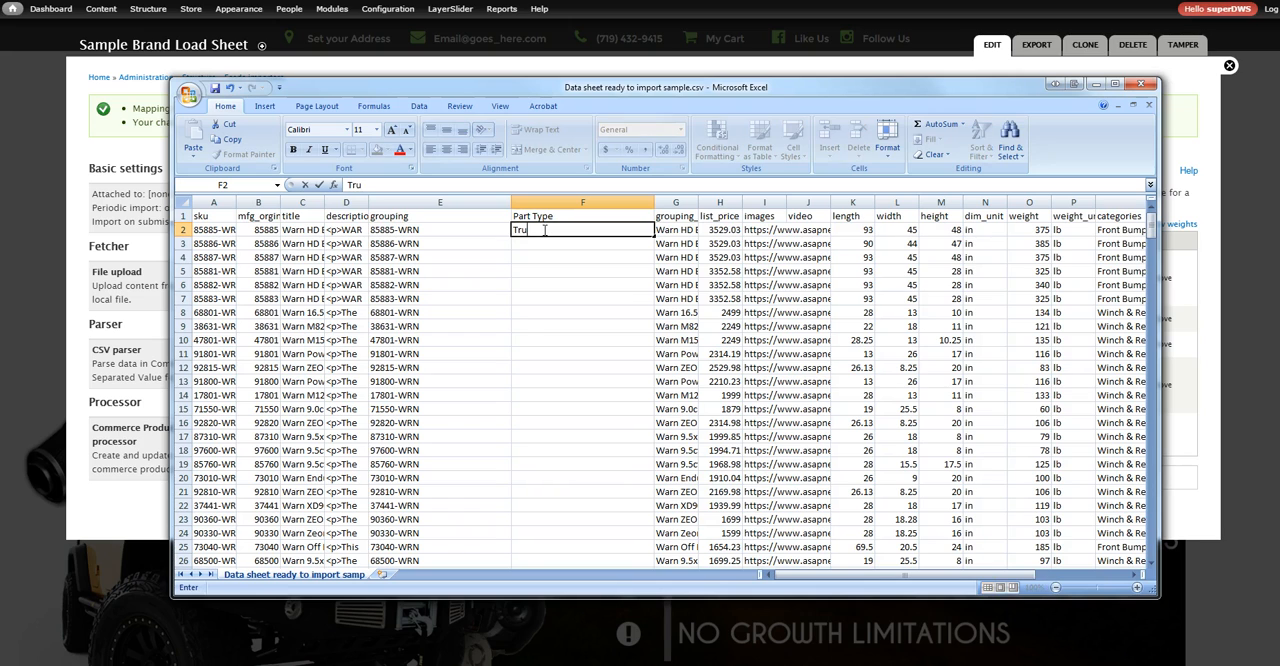
text(ruck)
key(Return)
text(Jeep)
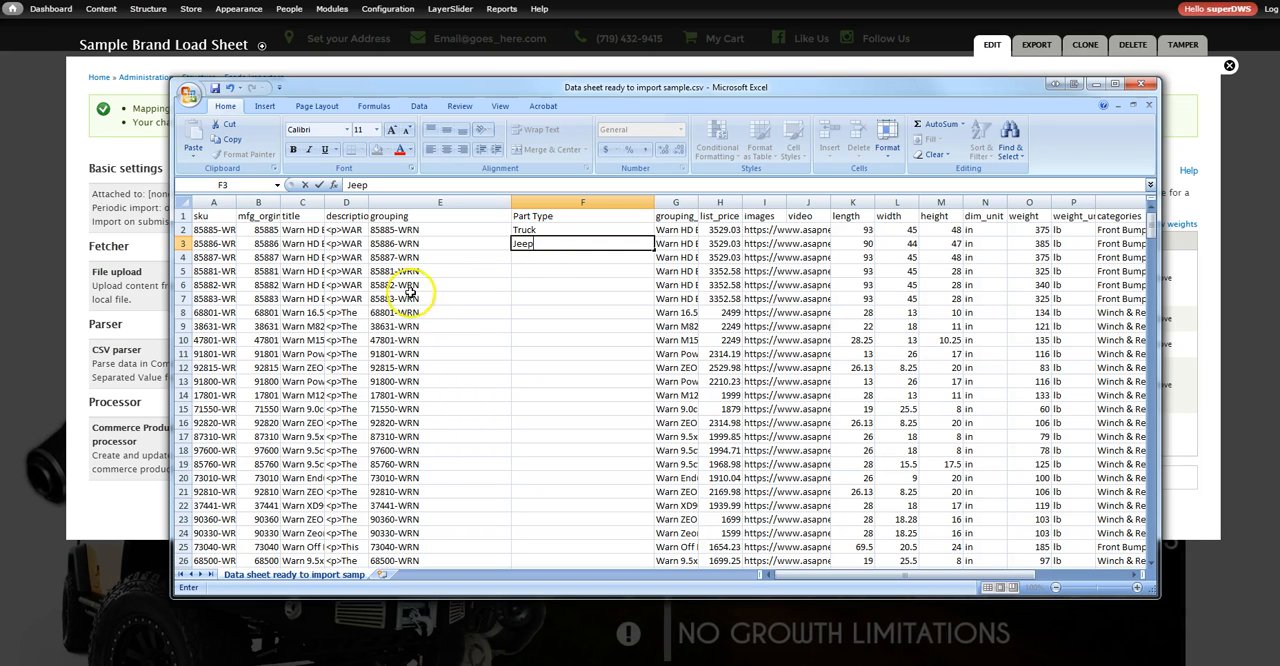
click(536, 257)
drag(536, 257, 540, 540)
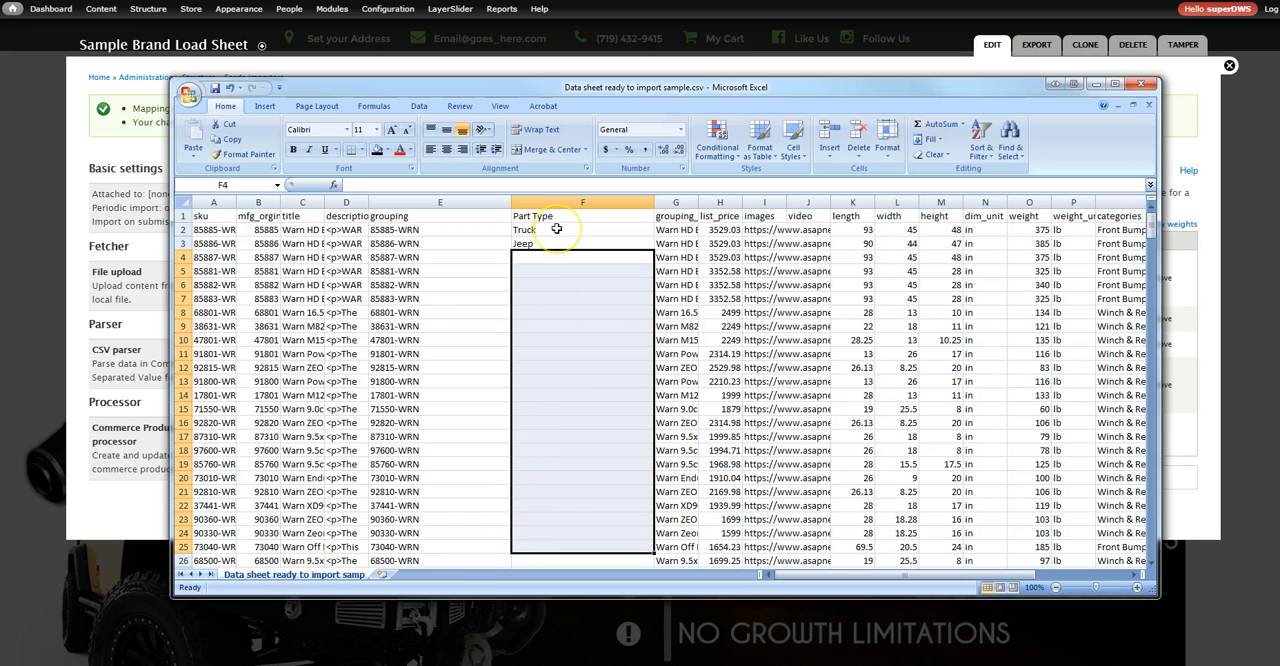
Back in the browser, open the categories mapping's target configuration and enable Auto create, keeping Term name as the taxonomy search option
click(1096, 92)
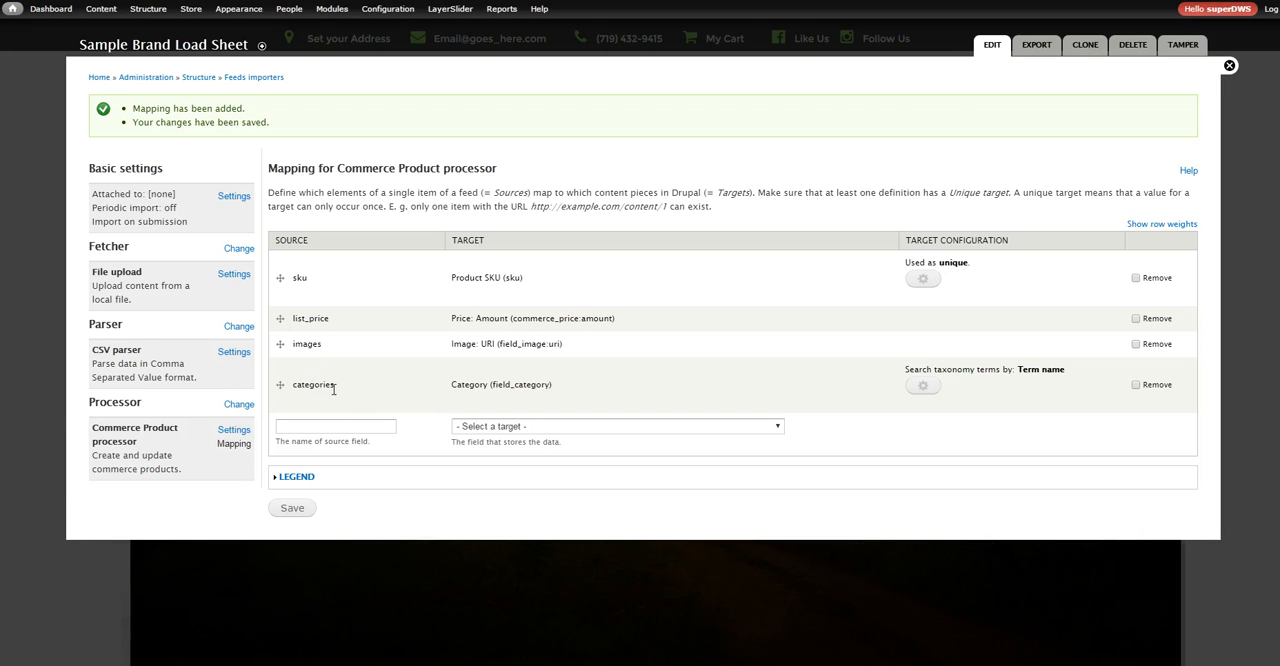
click(922, 390)
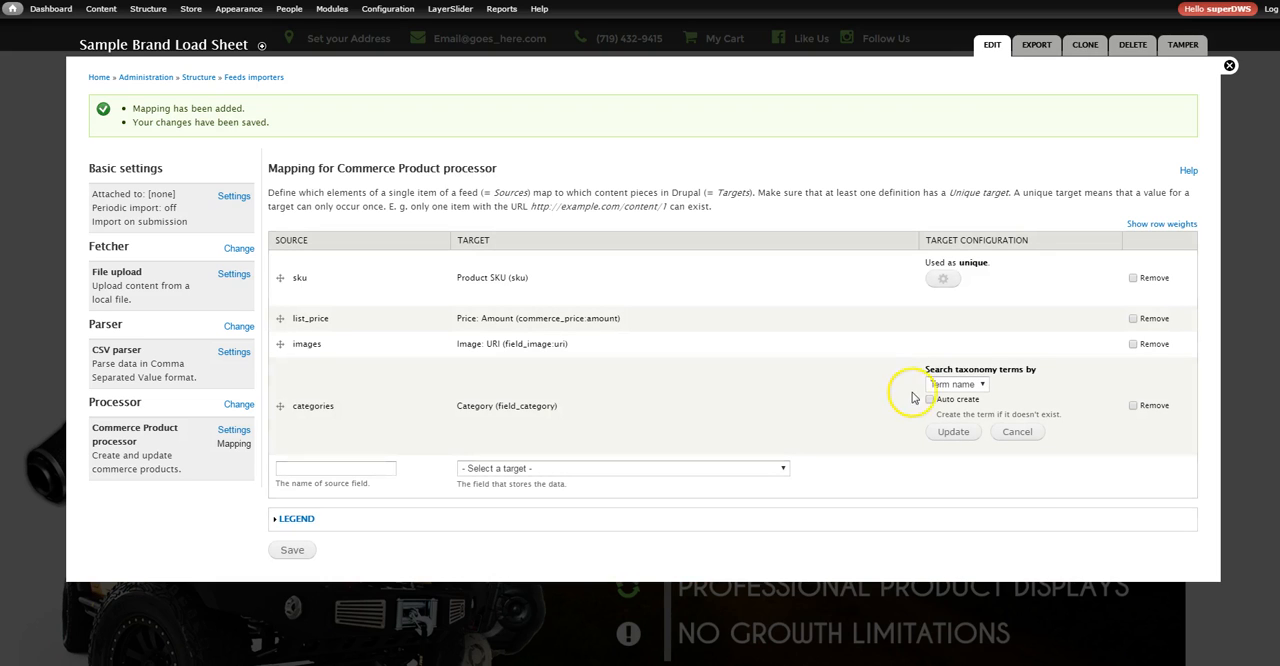
drag(984, 402, 936, 402)
click(935, 404)
click(927, 404)
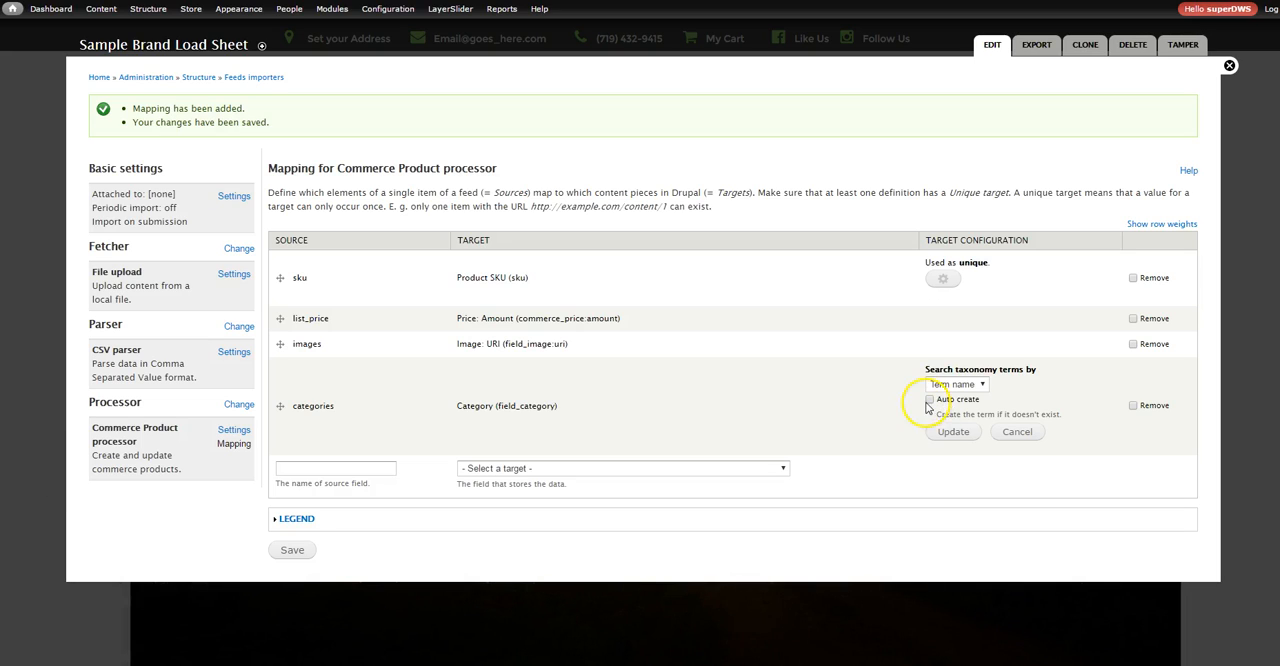
click(955, 385)
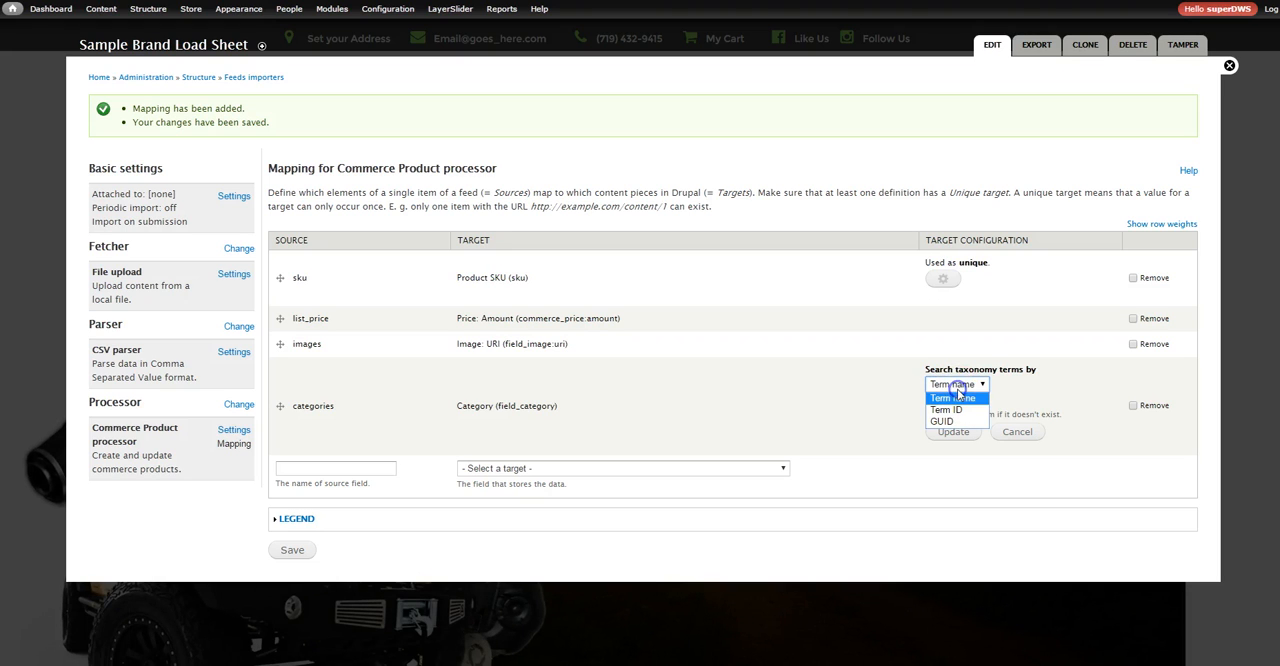
click(838, 413)
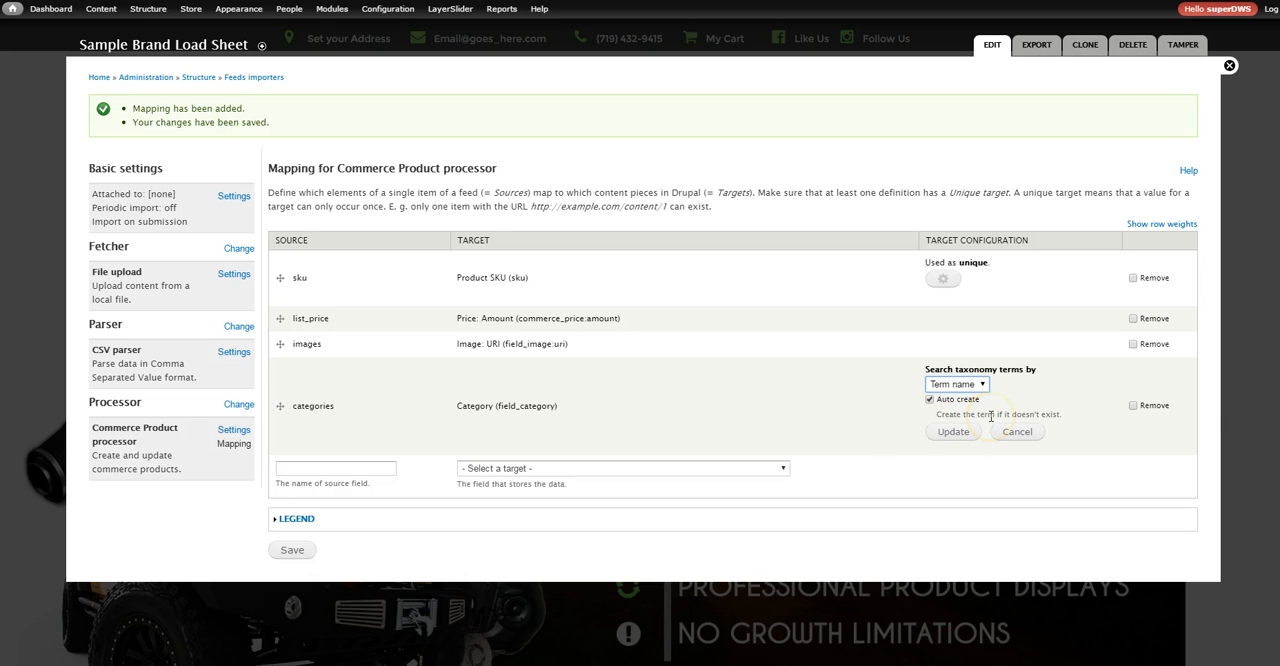
Switch to the Excel data sheet and examine the categories column, including how cell Q8 separates multiple category names
click(418, 664)
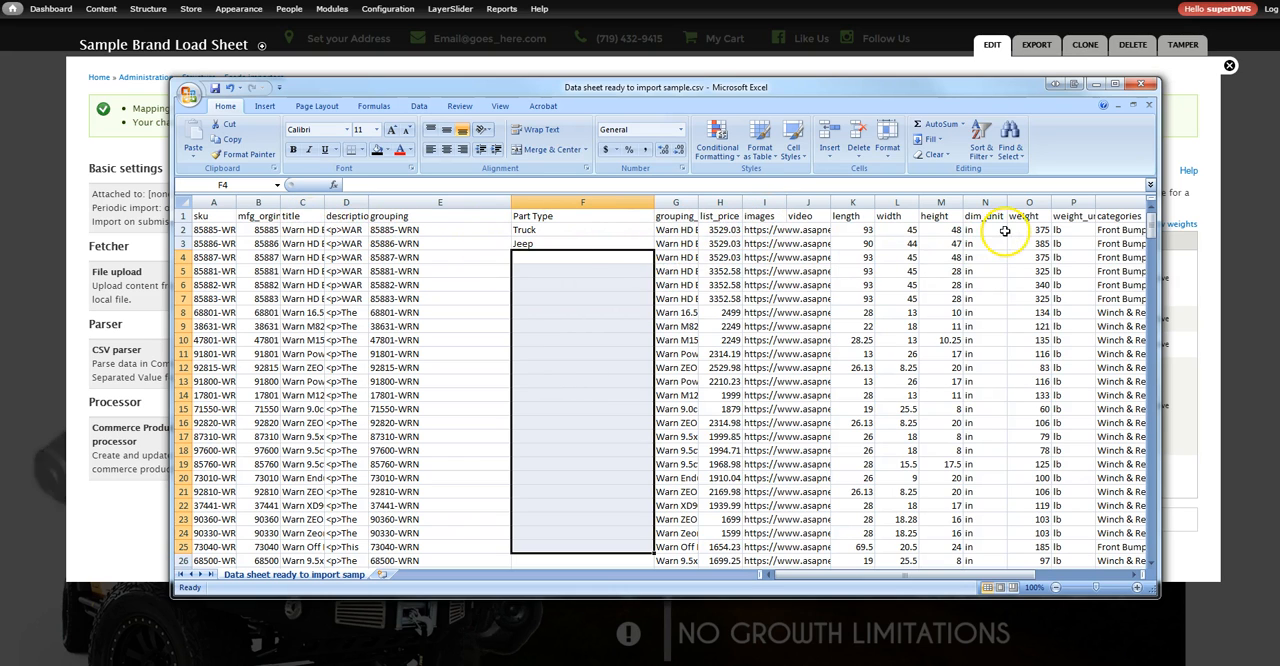
click(1108, 229)
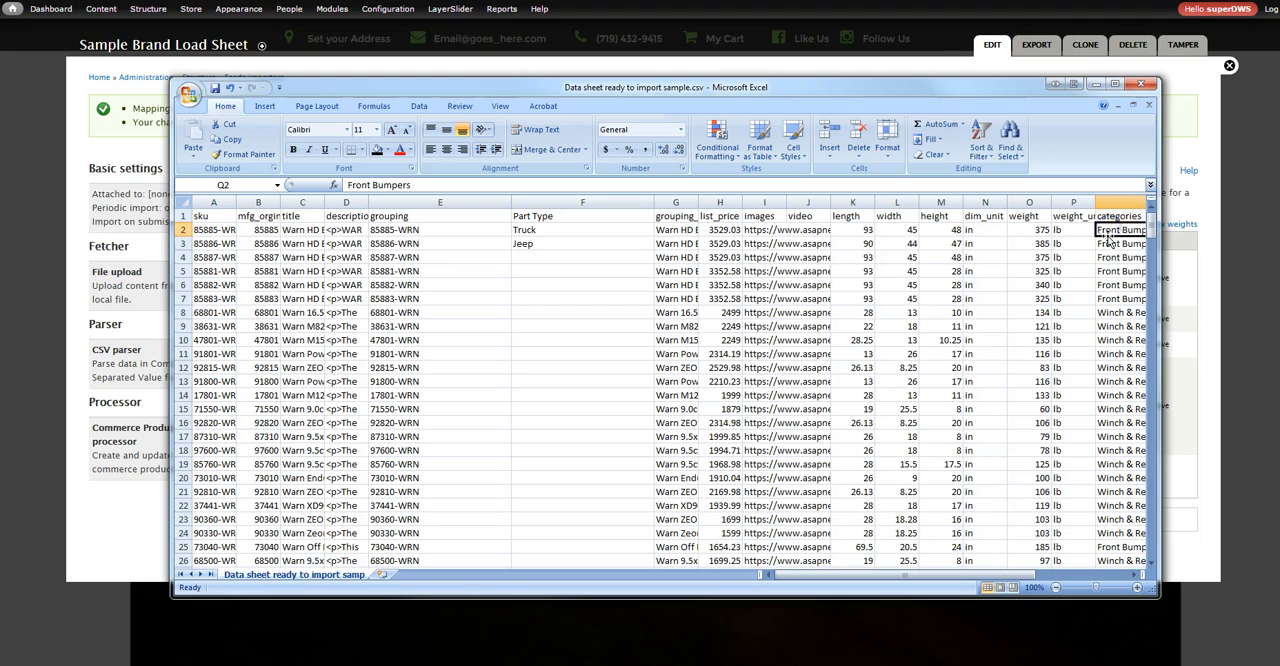
click(1110, 313)
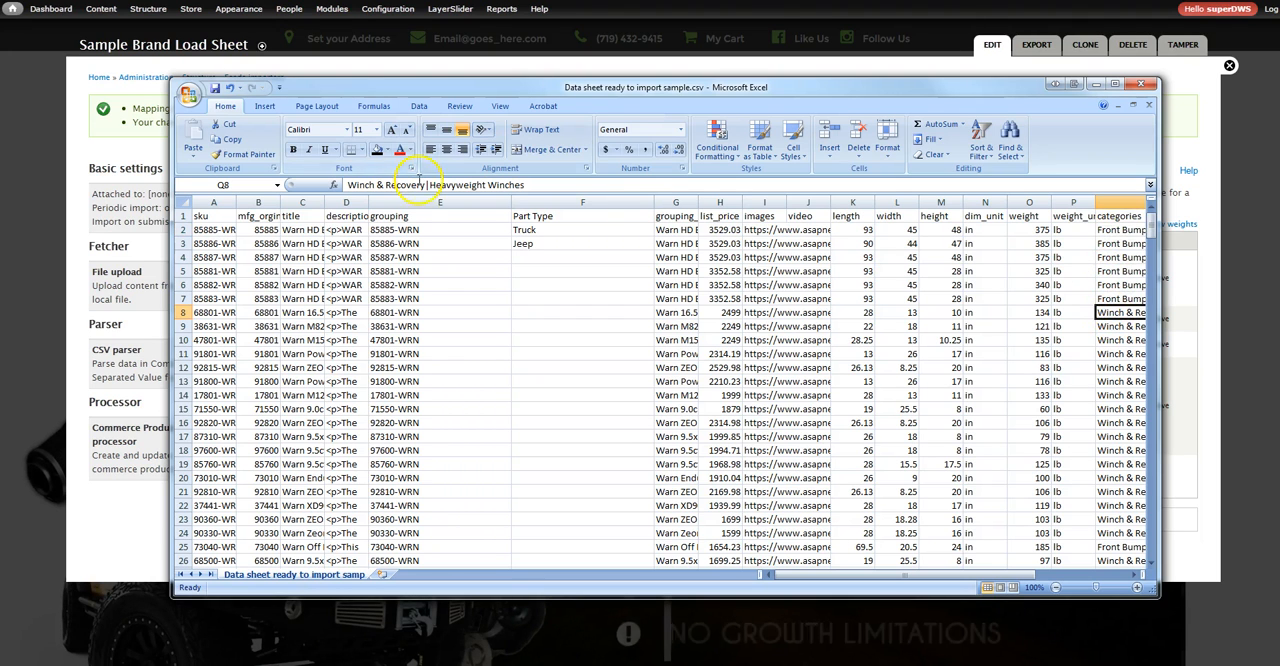
drag(425, 185, 347, 185)
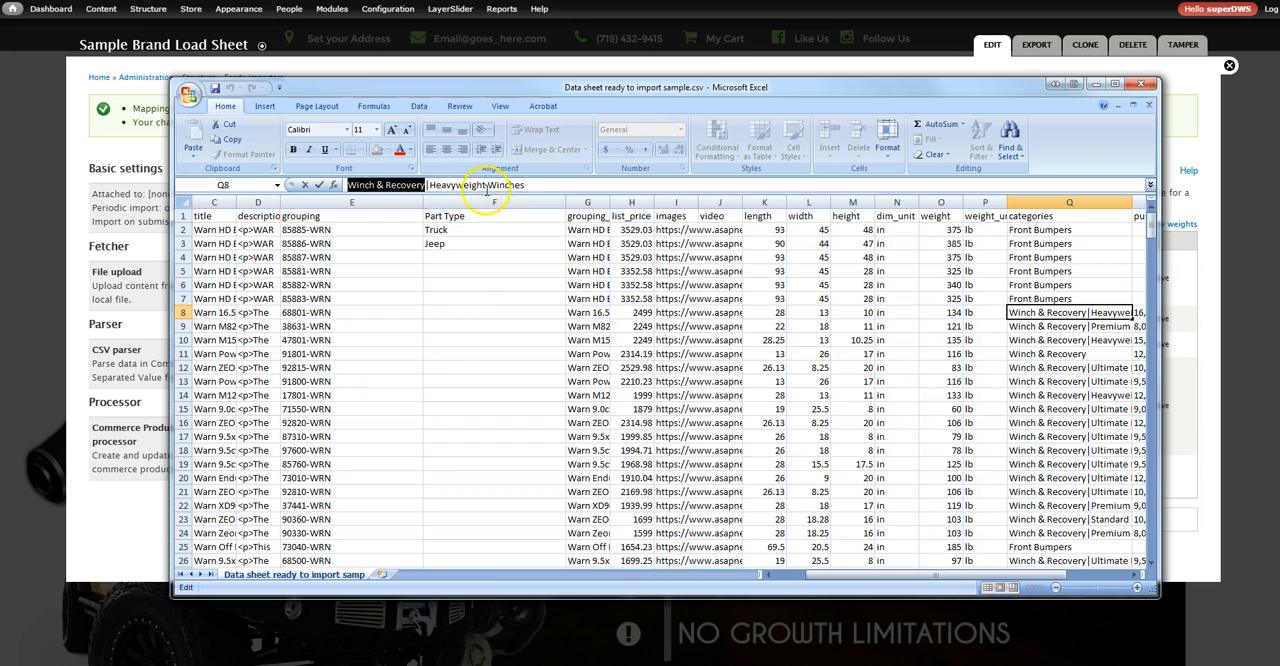
drag(525, 184, 432, 187)
click(428, 185)
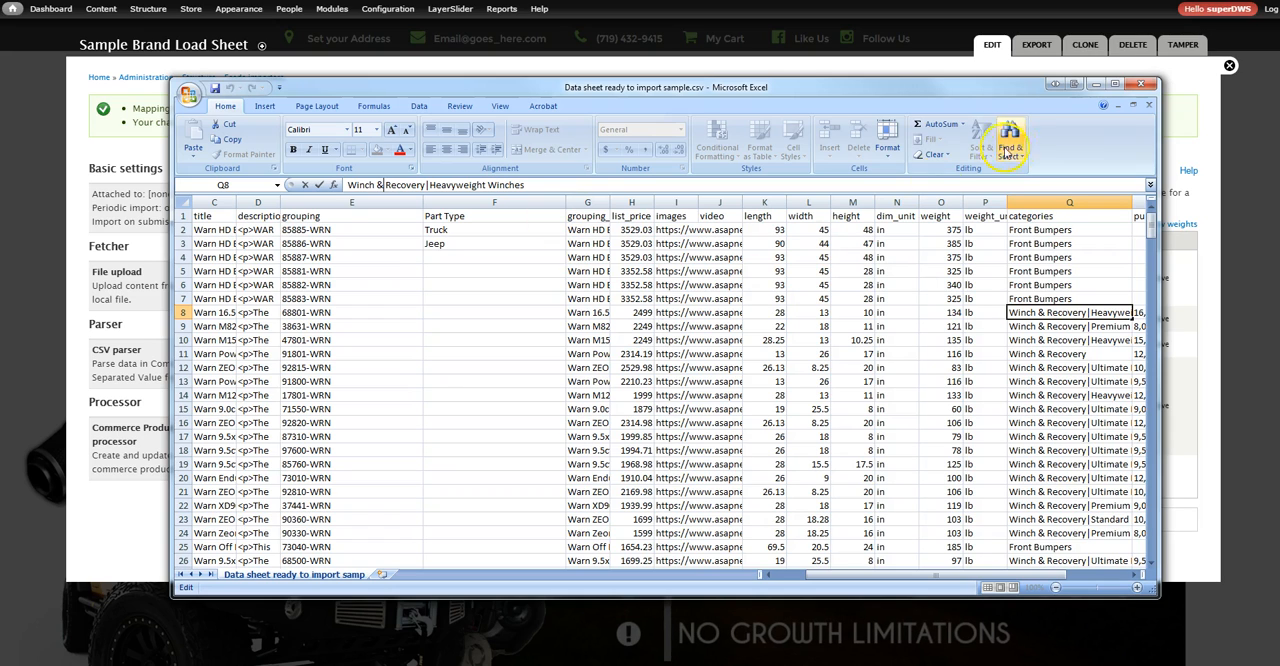
Return to the browser and open the Category vocabulary in Taxonomy Manager separately, keeping the importer page open
click(1097, 84)
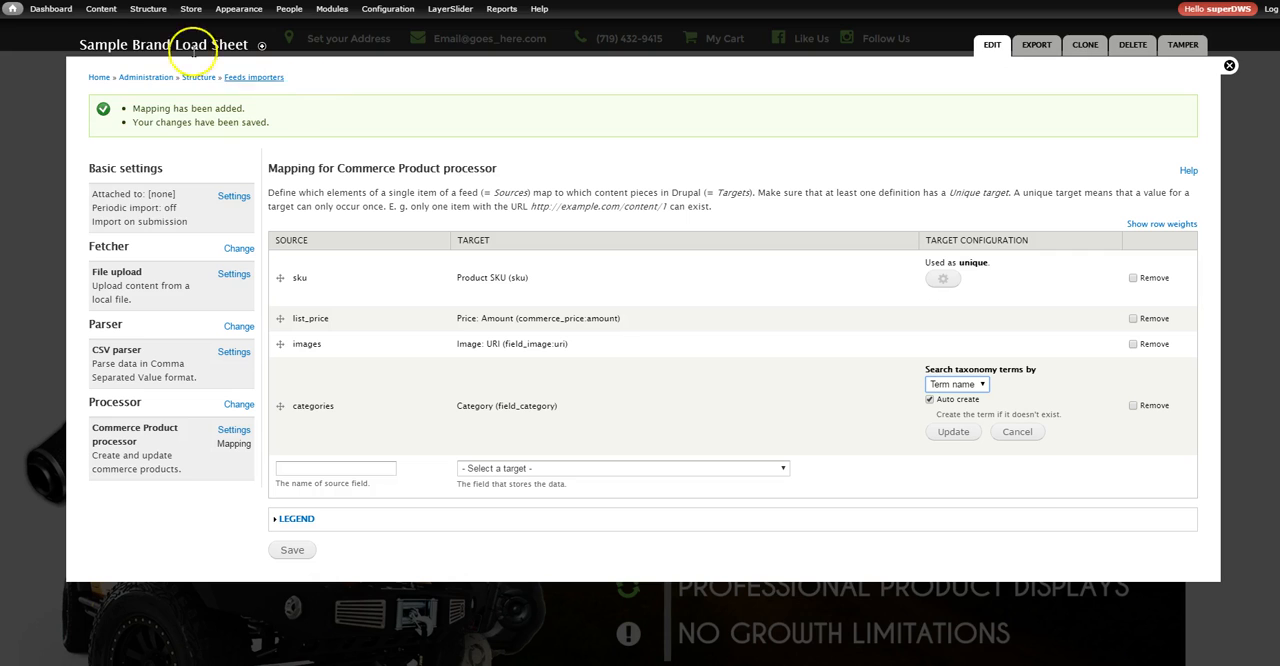
mouse_move(147, 18)
mouse_move(148, 177)
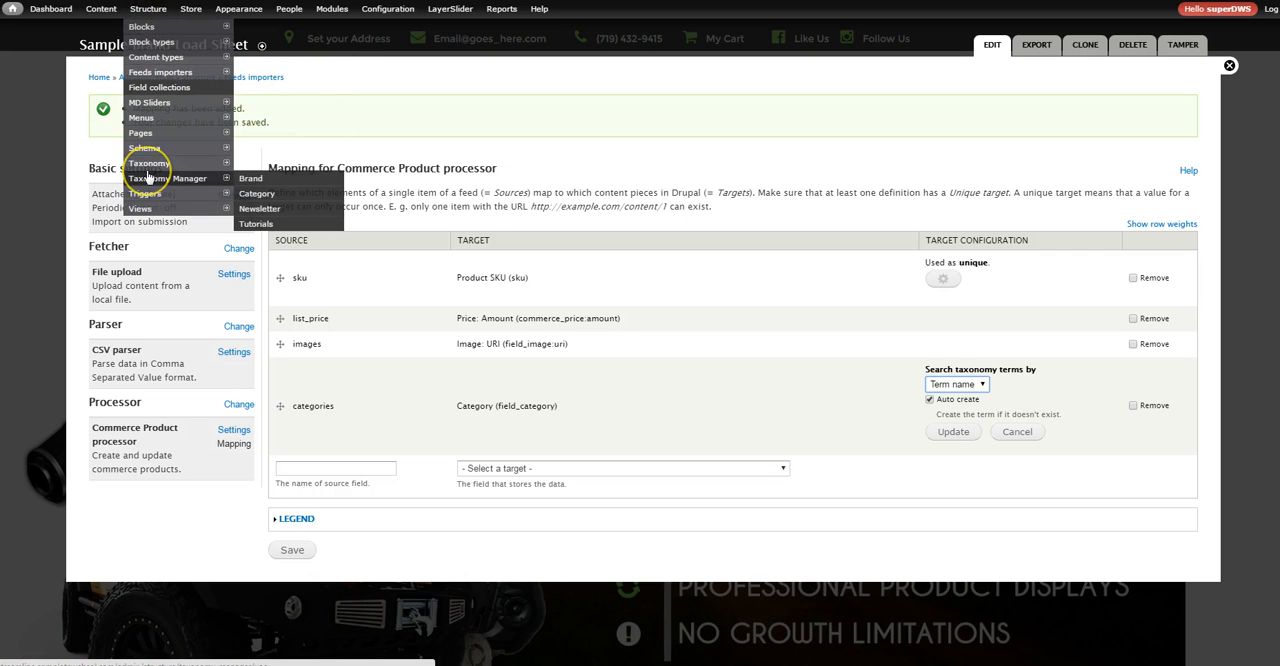
right_click(254, 194)
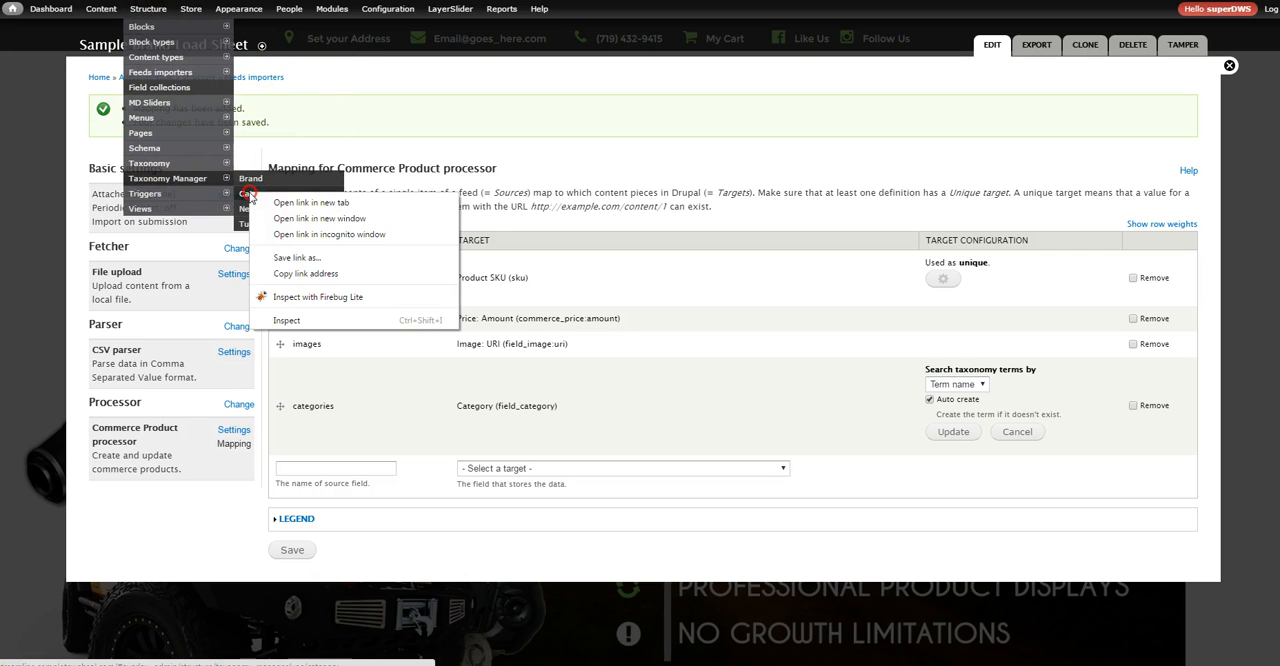
click(316, 214)
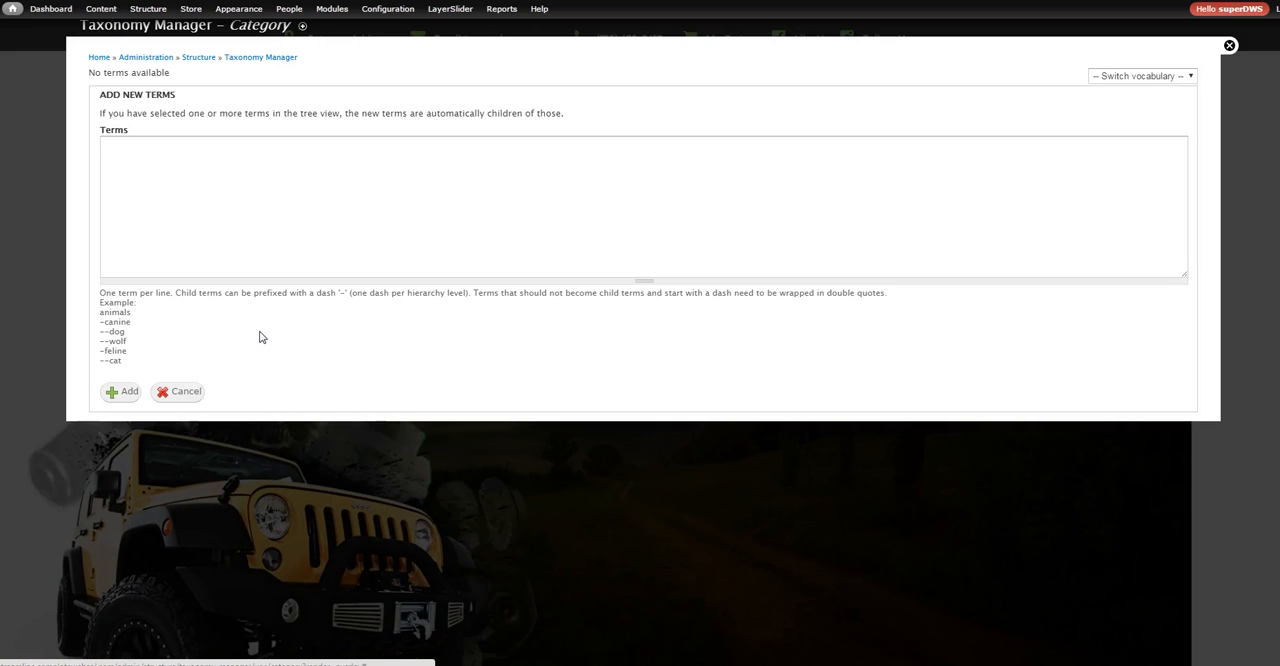
Enter the new category term Bumpers with the single-dash child terms Front Bumpers, Rear Bumpers and Winch Bumpers, one per line
click(143, 163)
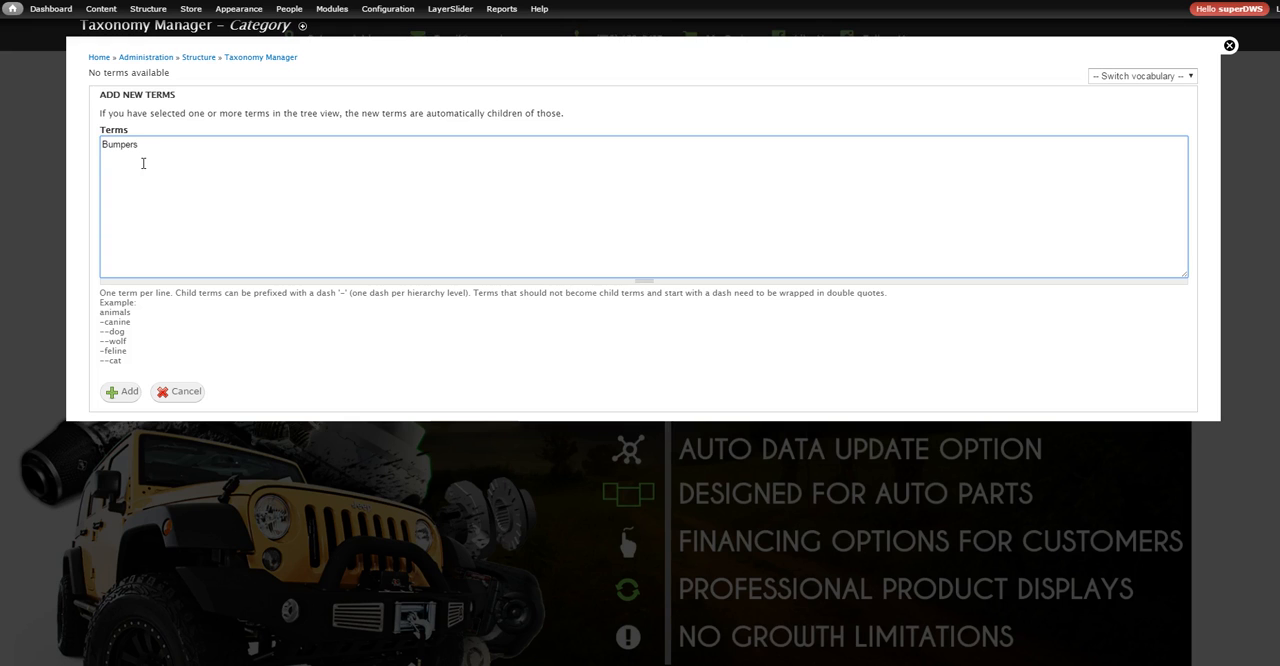
text(Front Bumpers)
key(Return)
text(-Rear)
key(BackSpace)
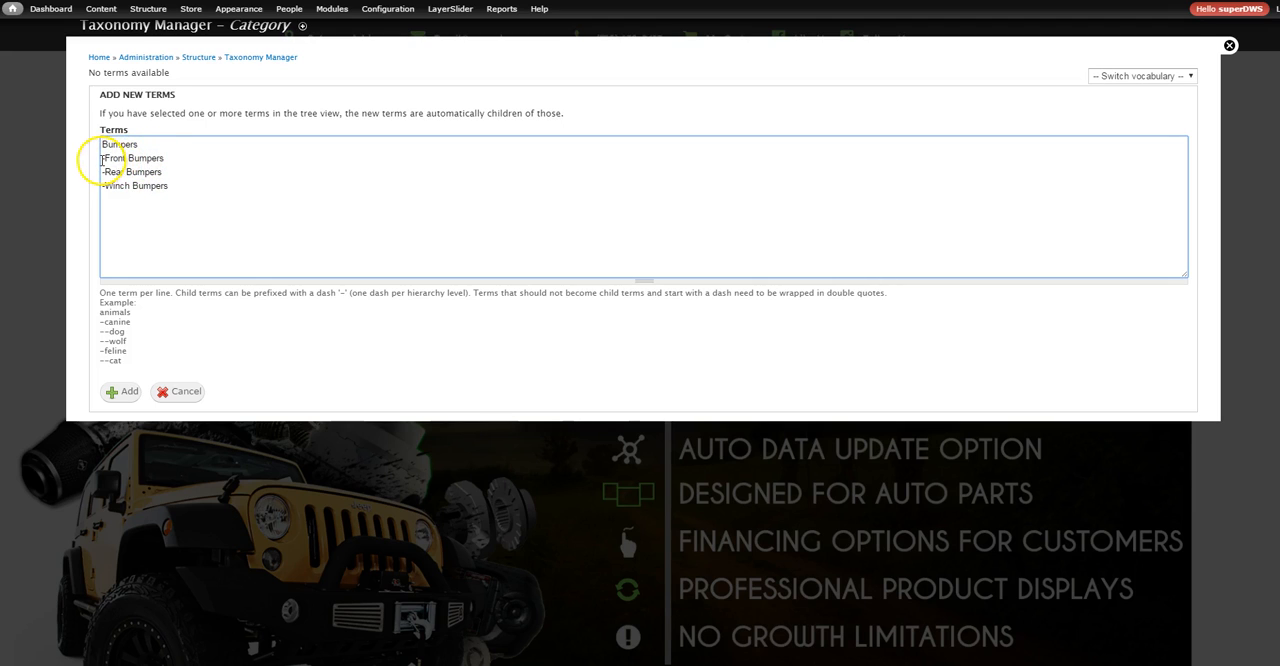
Review the parent term, the dash prefixes of its child terms and the hint explaining the hierarchy levels
drag(140, 144, 86, 149)
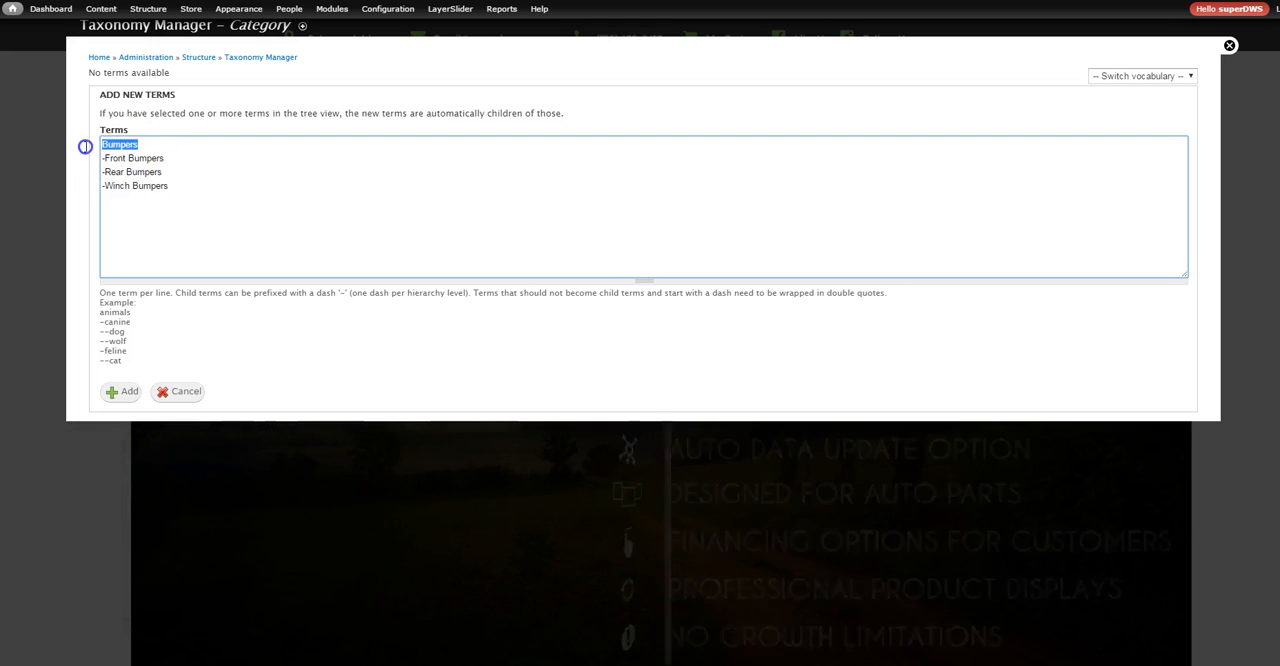
click(103, 158)
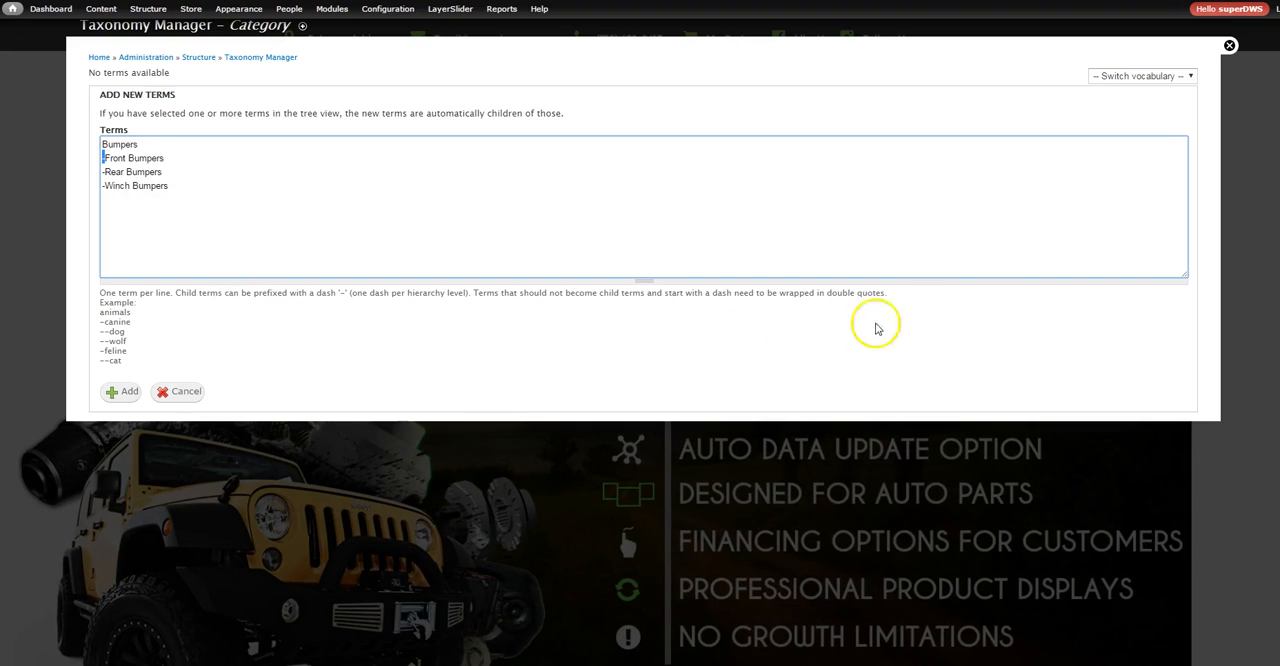
drag(829, 298, 338, 293)
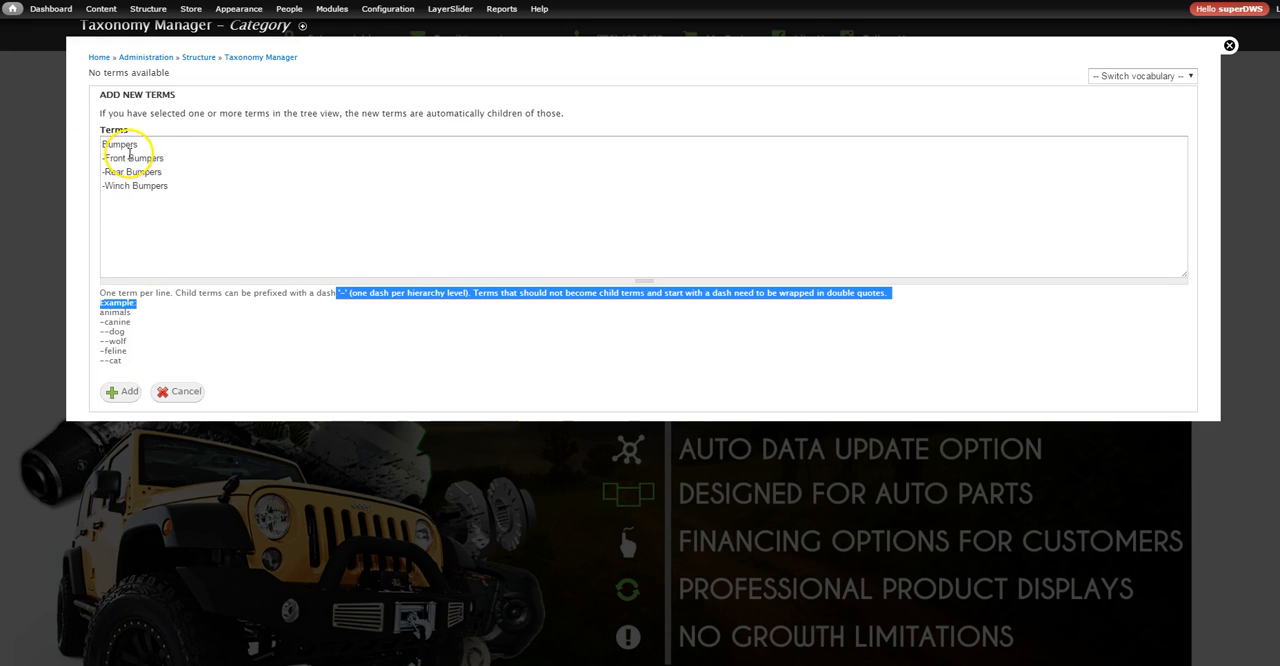
drag(166, 158, 101, 146)
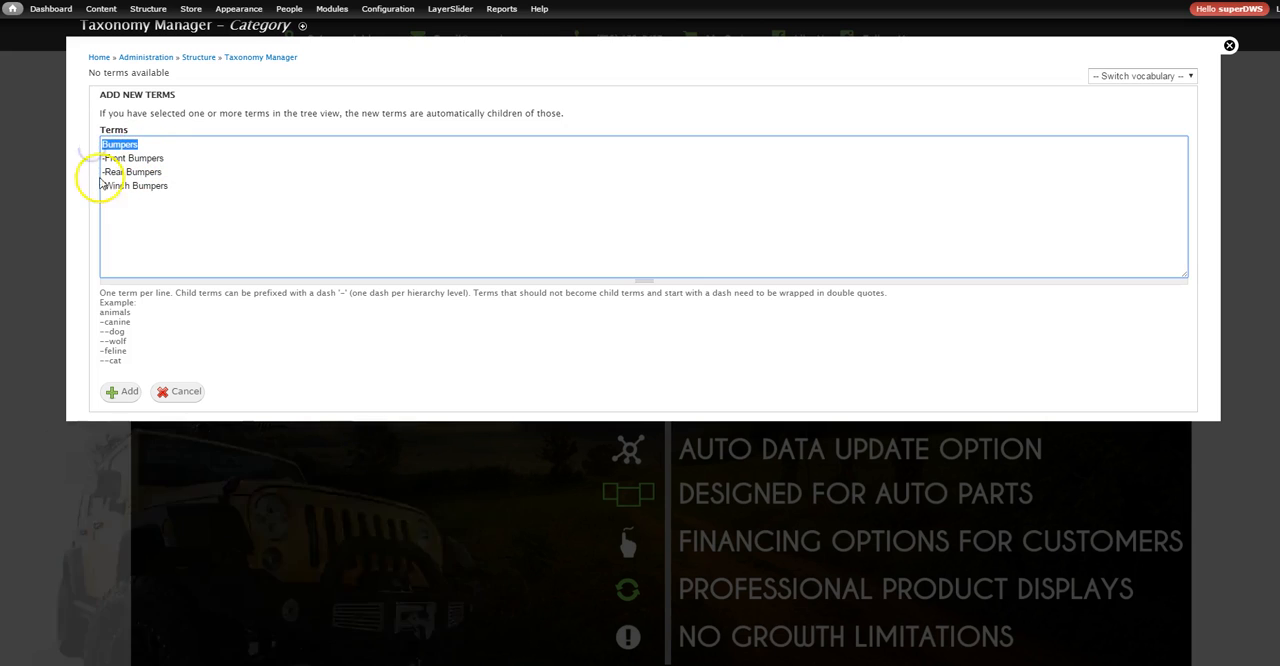
Append the double-dash child terms Good Winch Bumper and Bad Winch Bumper below Winch Bumpers, and add all terms to the vocabulary
click(171, 185)
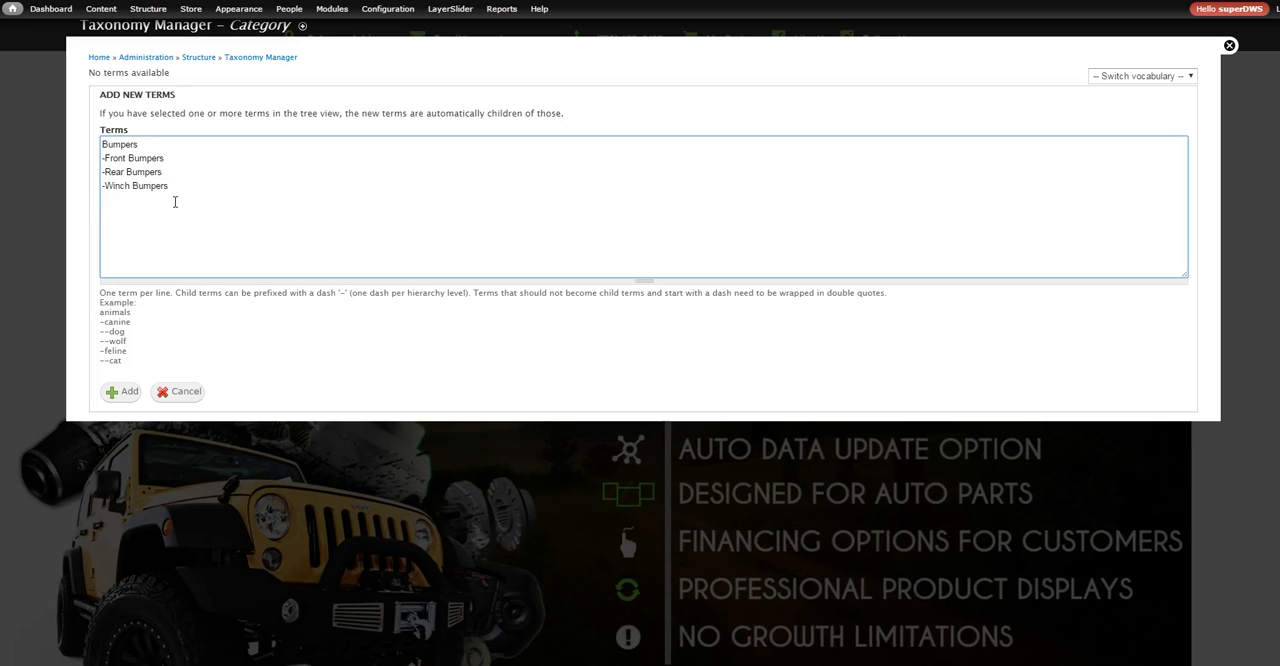
text(--Good Winch Bumper)
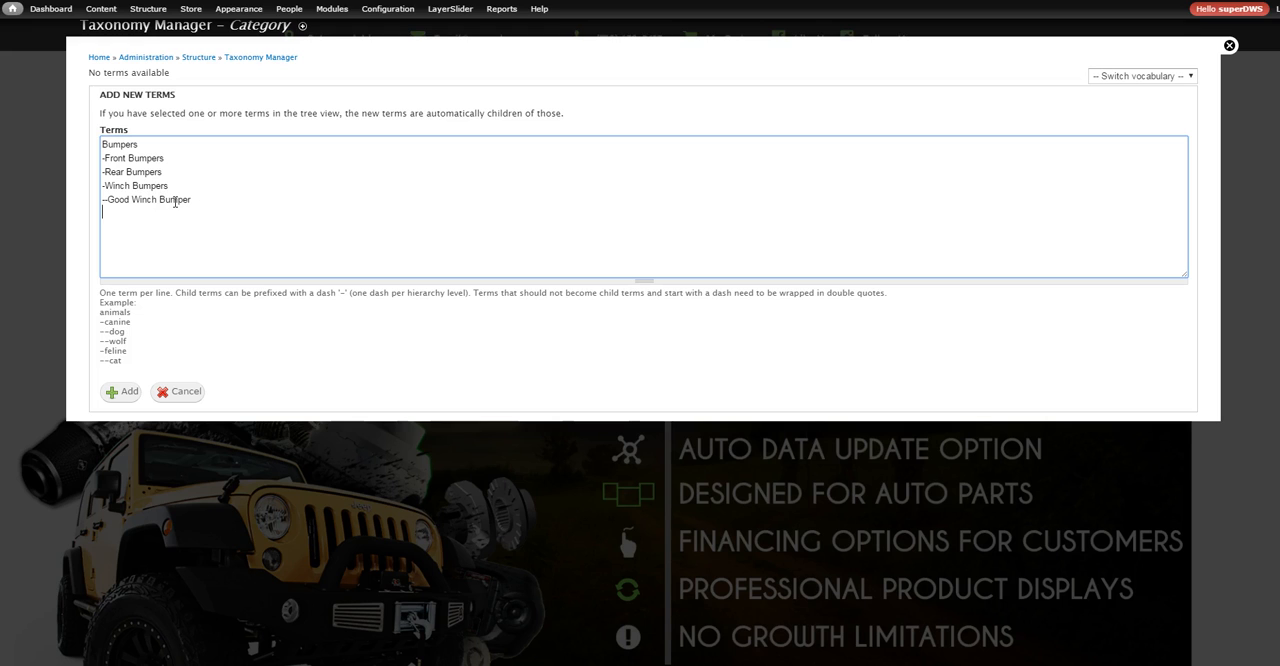
text(Bad)
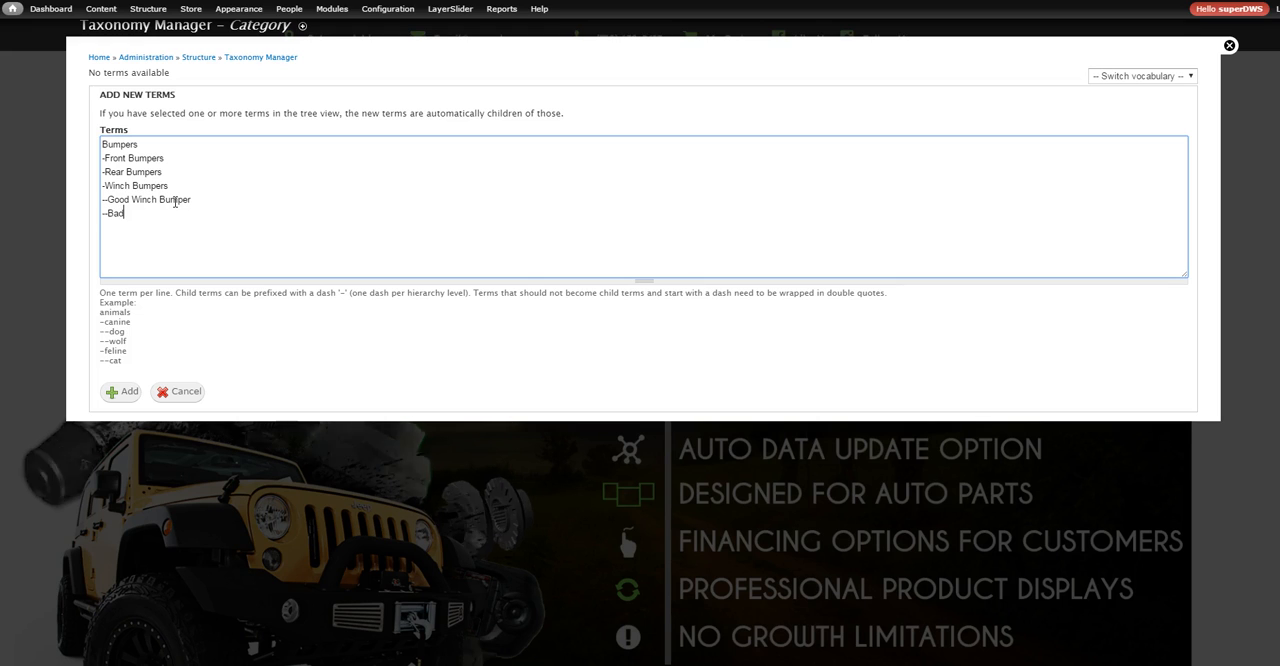
text( Winch Bu)
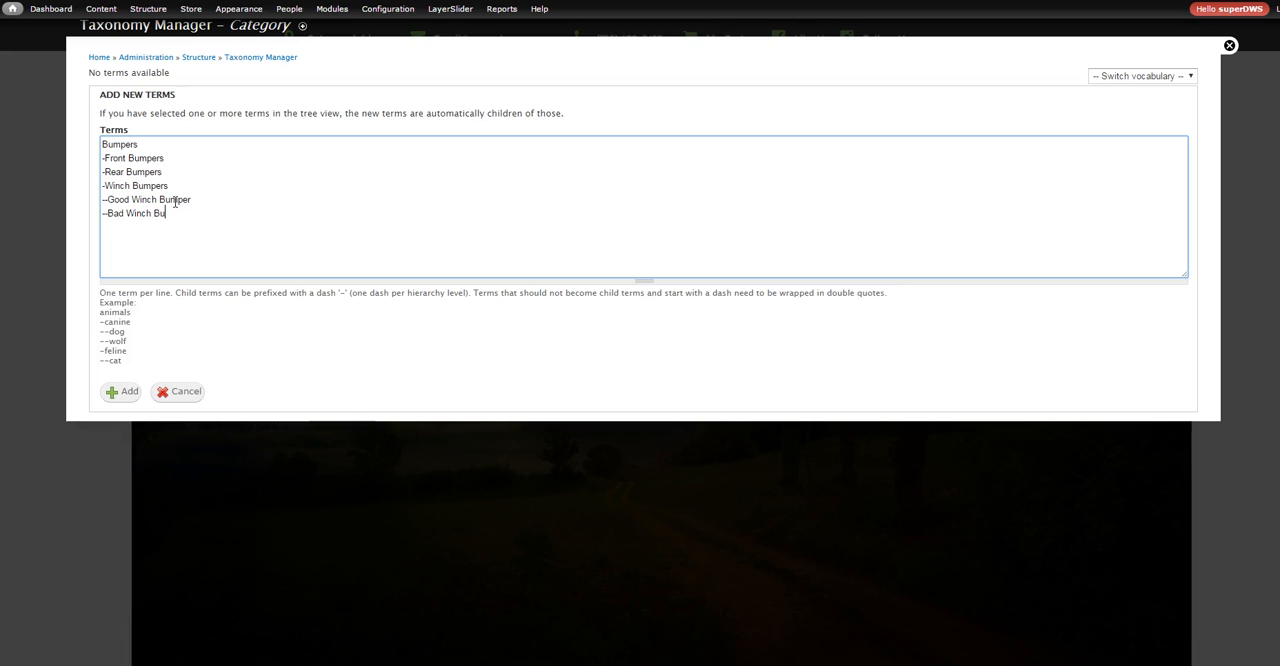
text(mper)
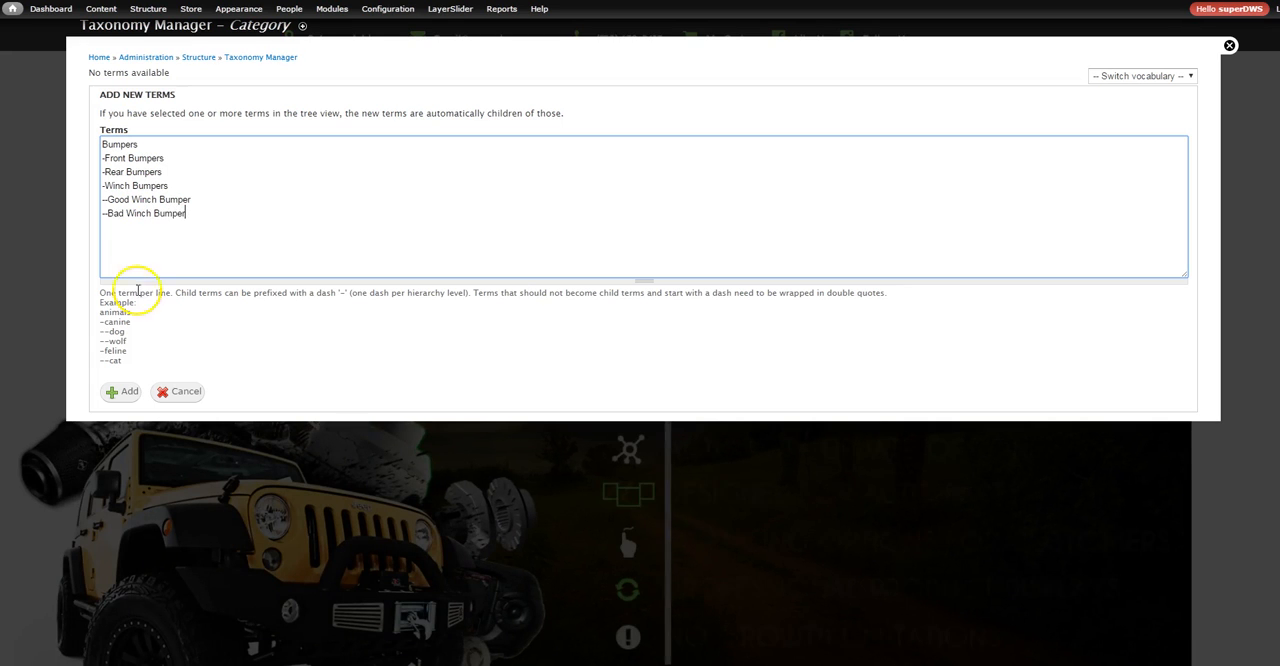
click(119, 390)
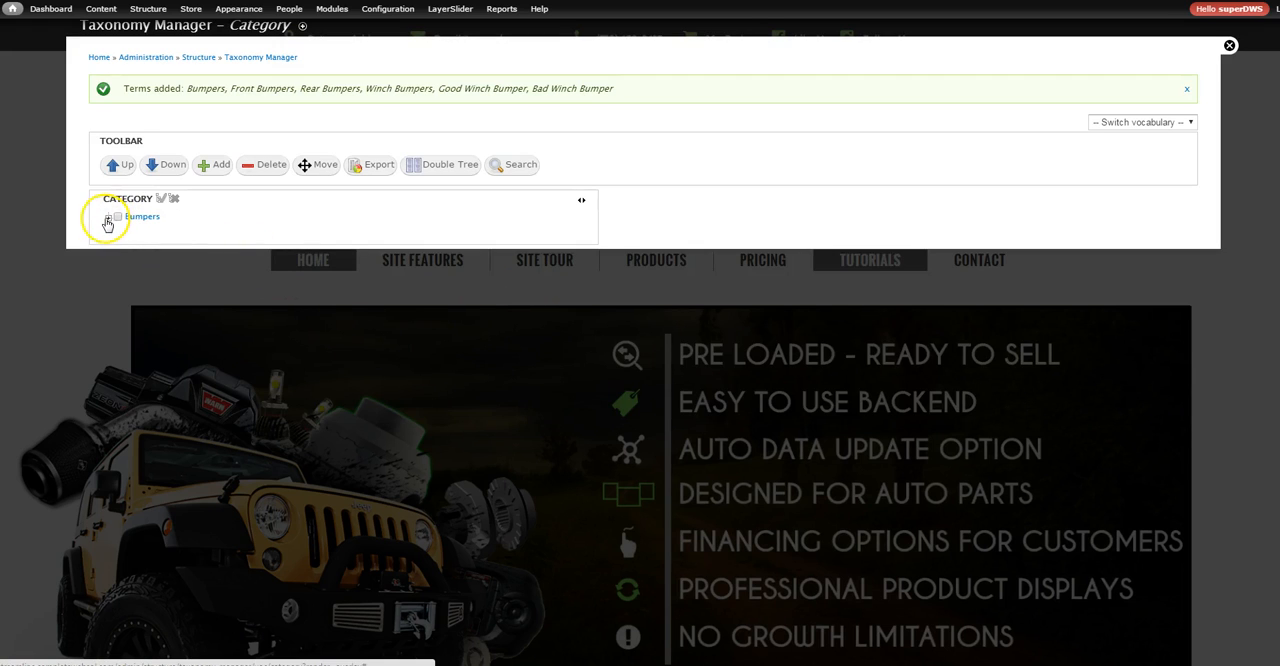
Expand Bumpers and Winch Bumpers in the category tree and examine the nesting of the added terms
click(108, 220)
click(119, 249)
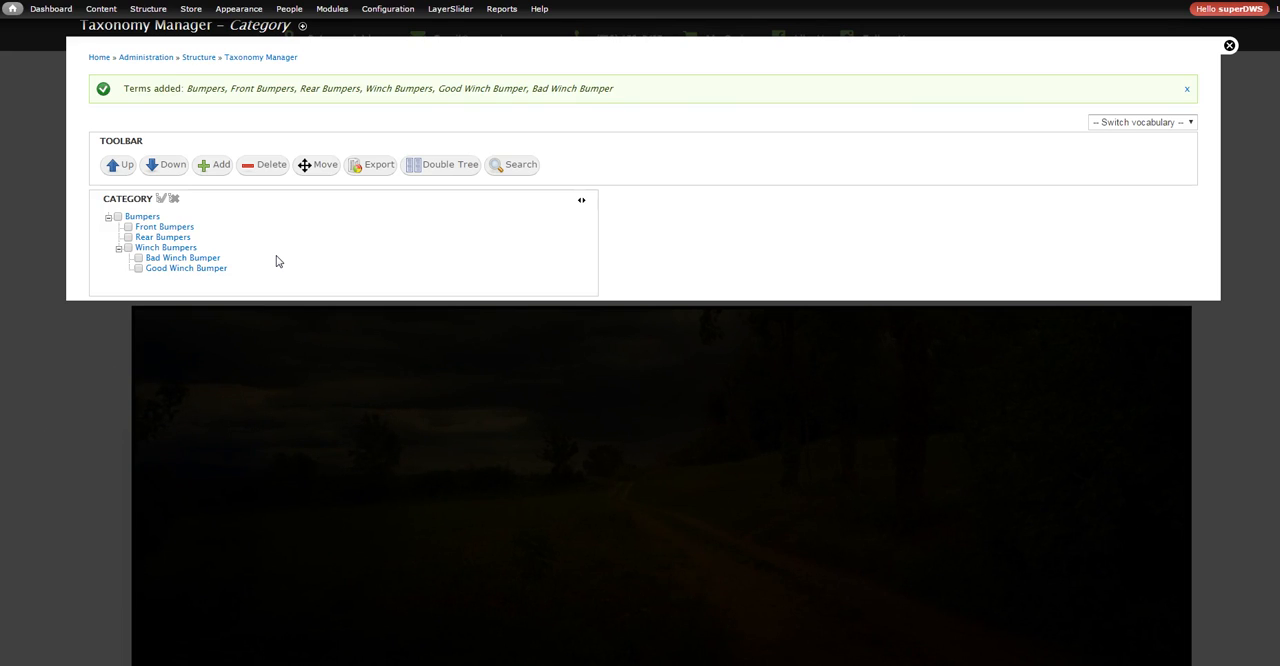
mouse_move(149, 224)
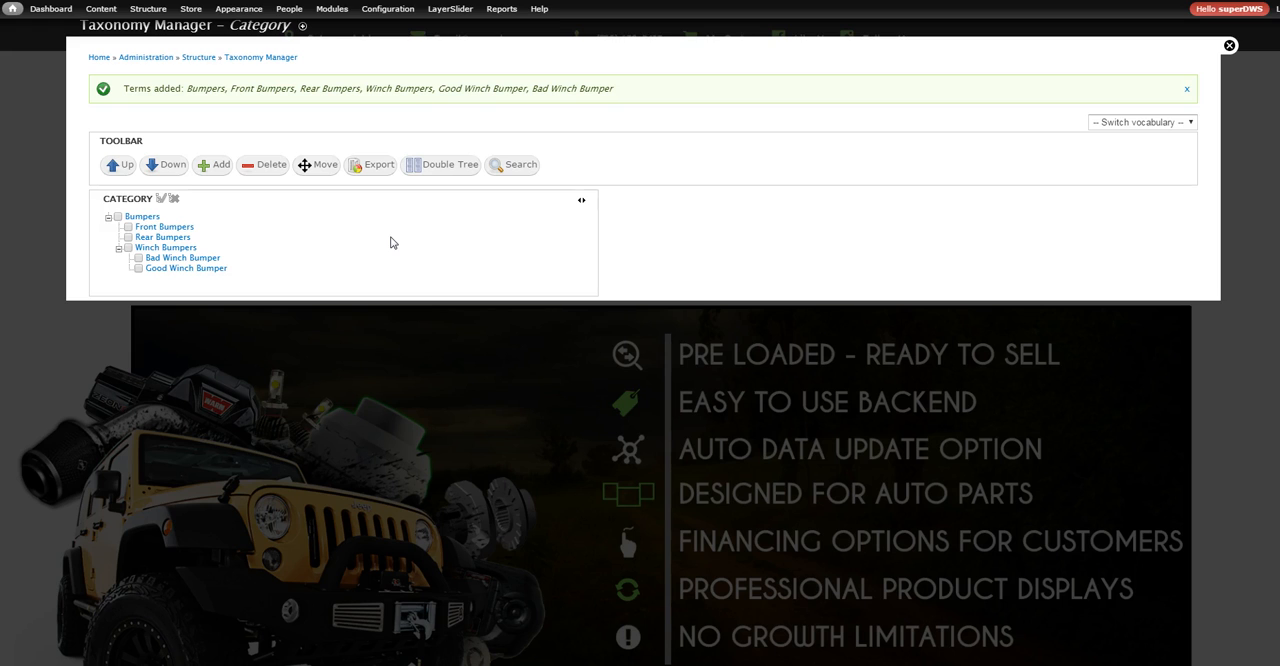
click(360, 247)
click(118, 248)
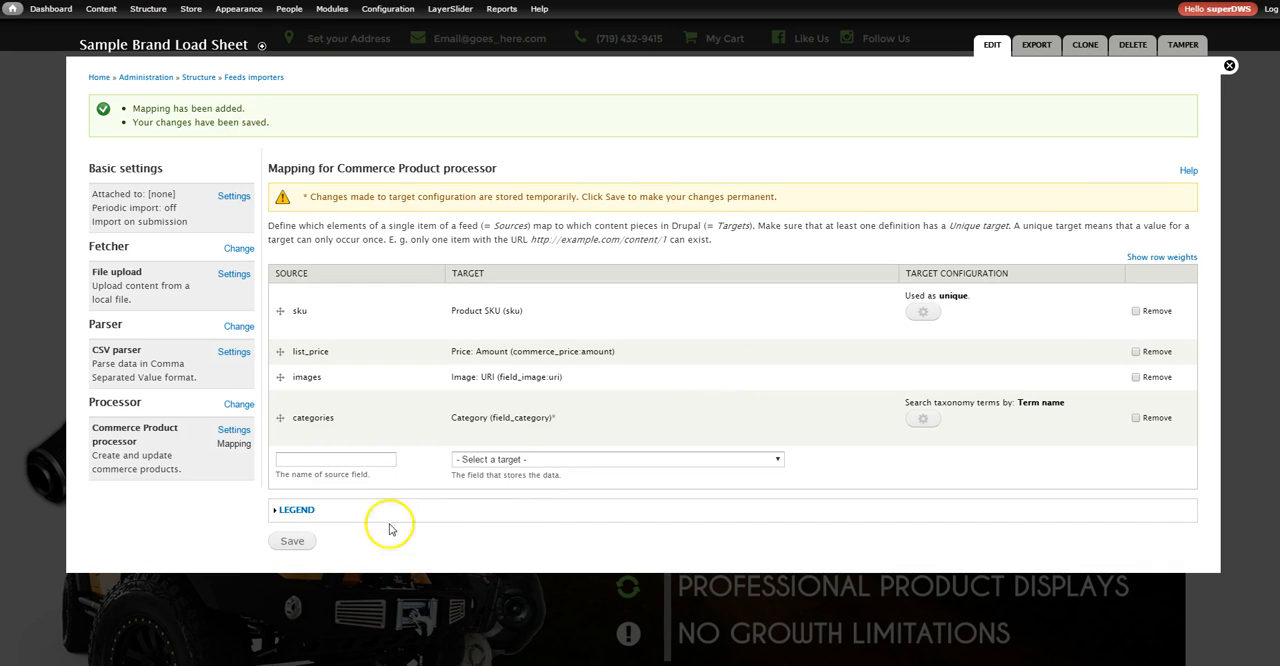
Save the importer's mapping with the updated target configuration for categories
click(290, 541)
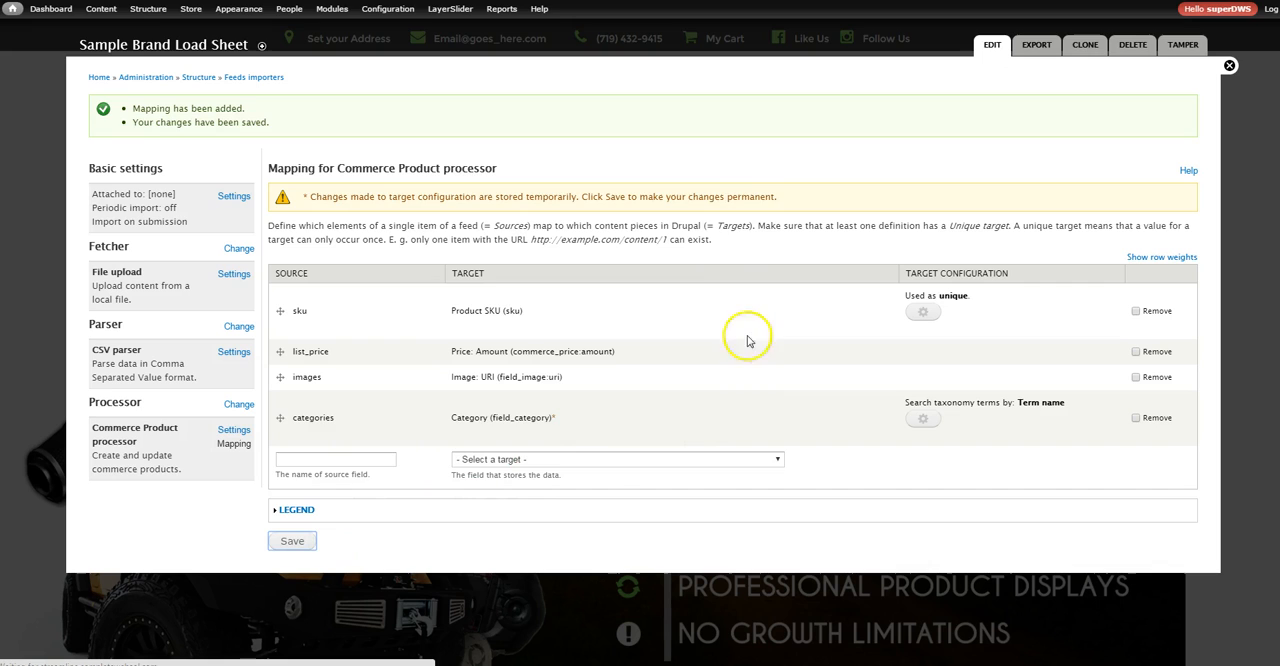
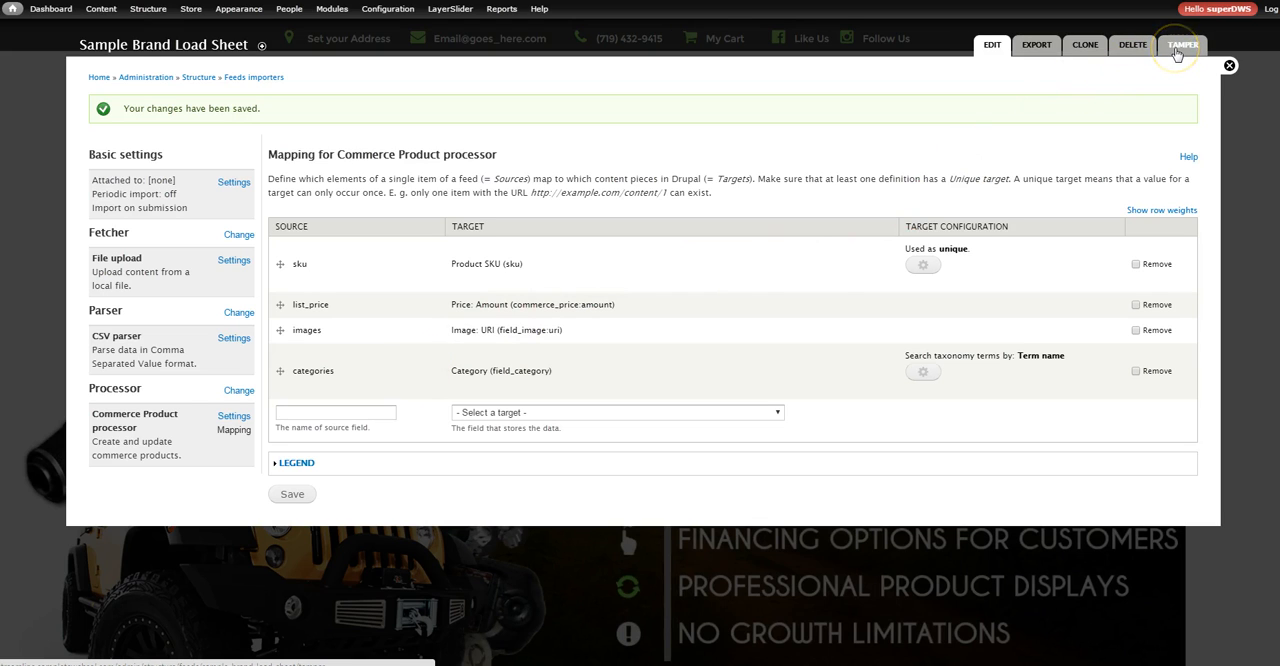
Open the importer's Tamper configuration and start a Mathematical operation plugin for the list_price mapping
click(1180, 46)
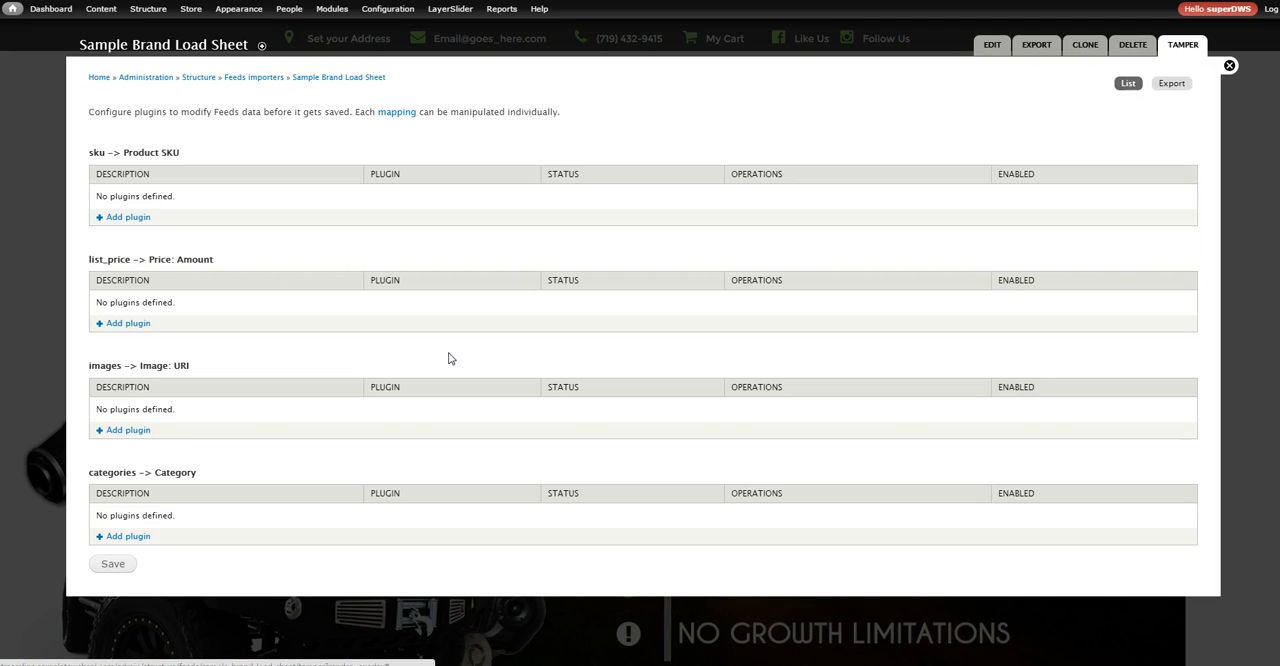
drag(214, 259, 86, 259)
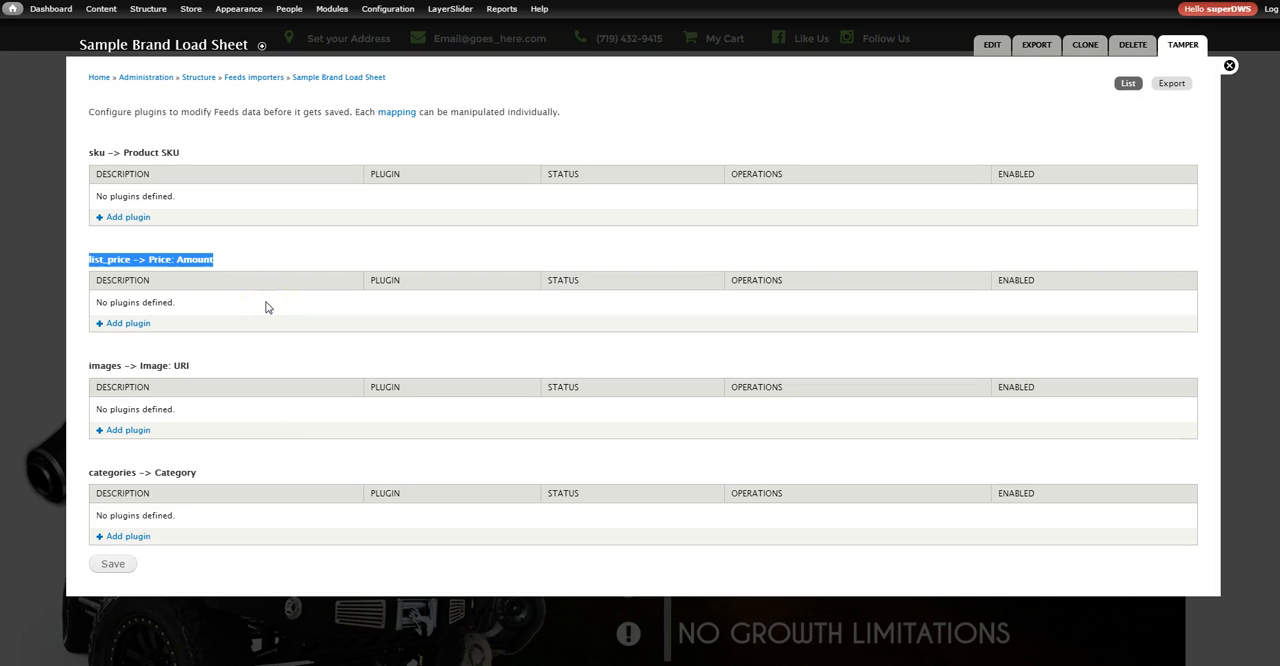
click(132, 329)
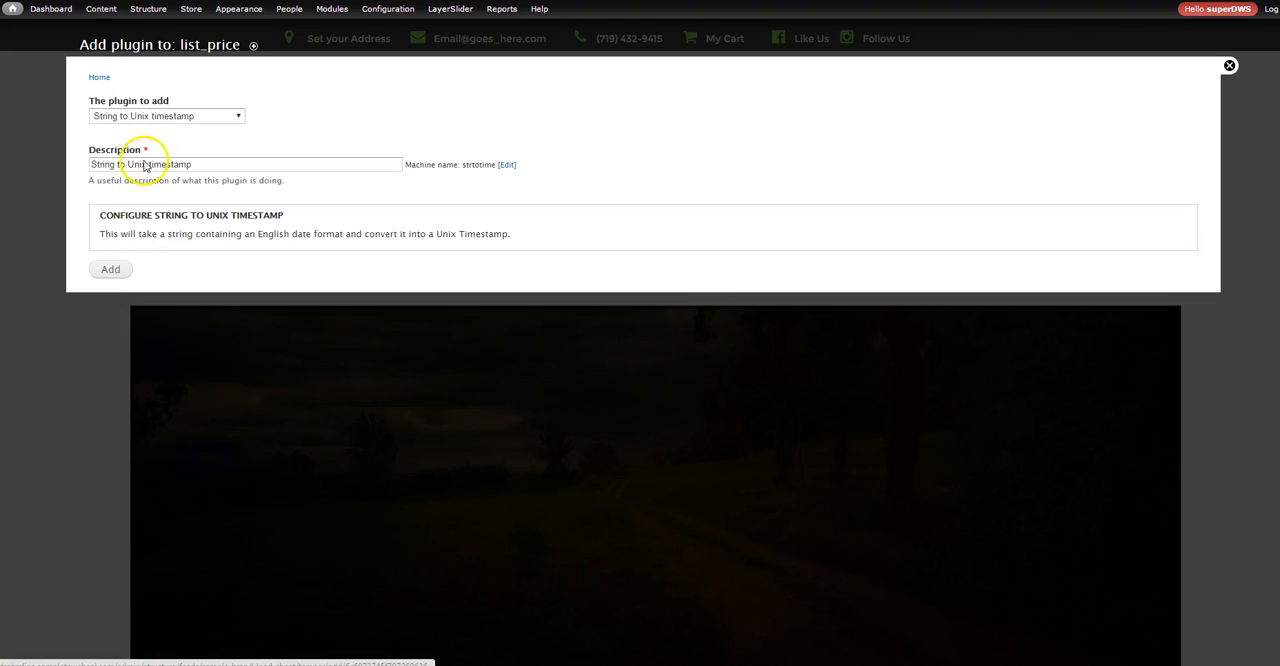
click(166, 117)
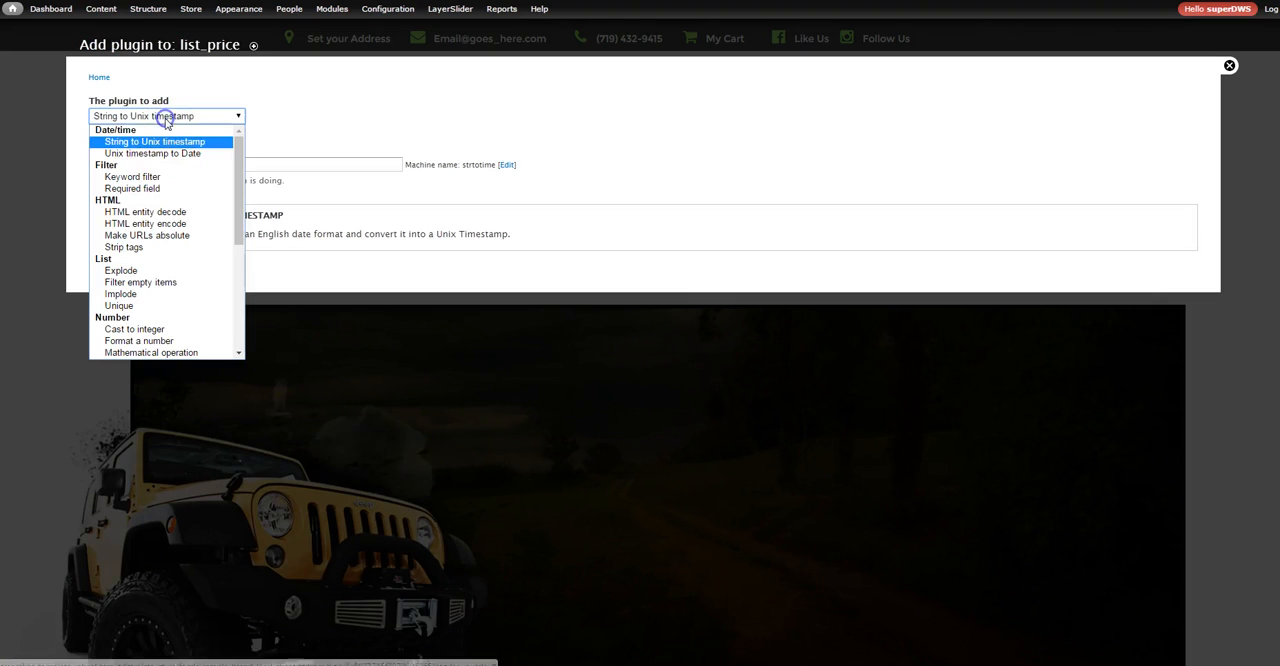
click(165, 353)
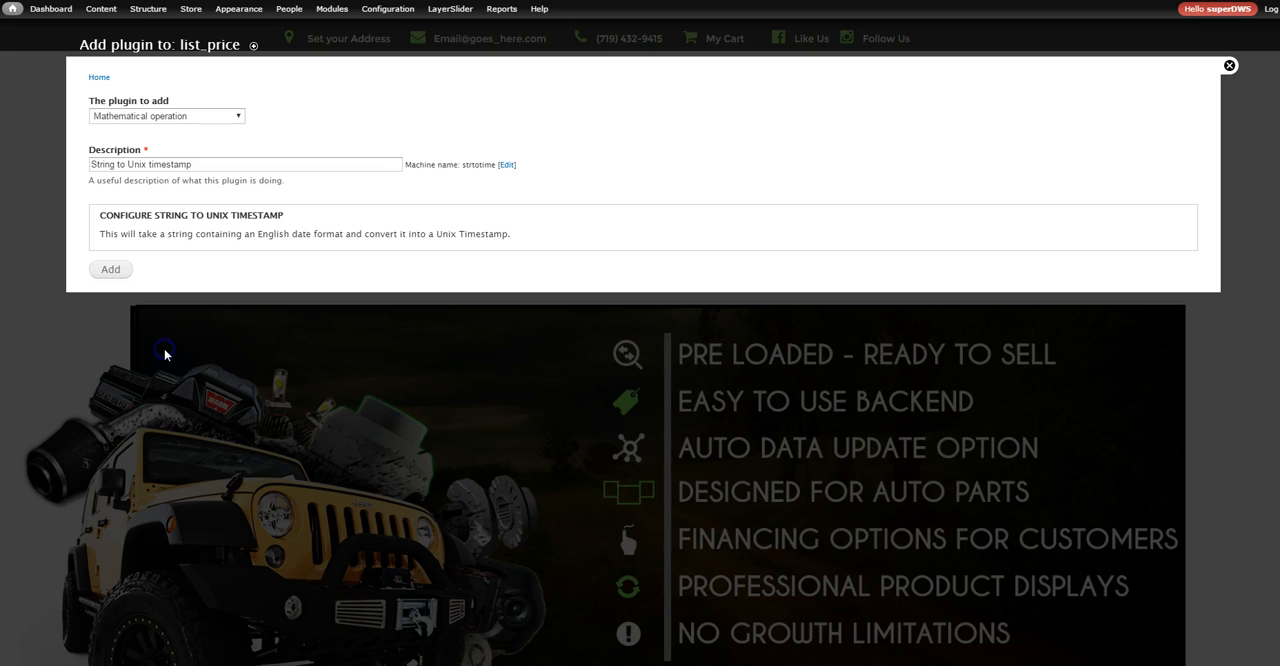
Configure the Mathematical operation to multiply (*) by the value 100 and add the plugin to list_price
click(112, 255)
click(114, 291)
click(114, 318)
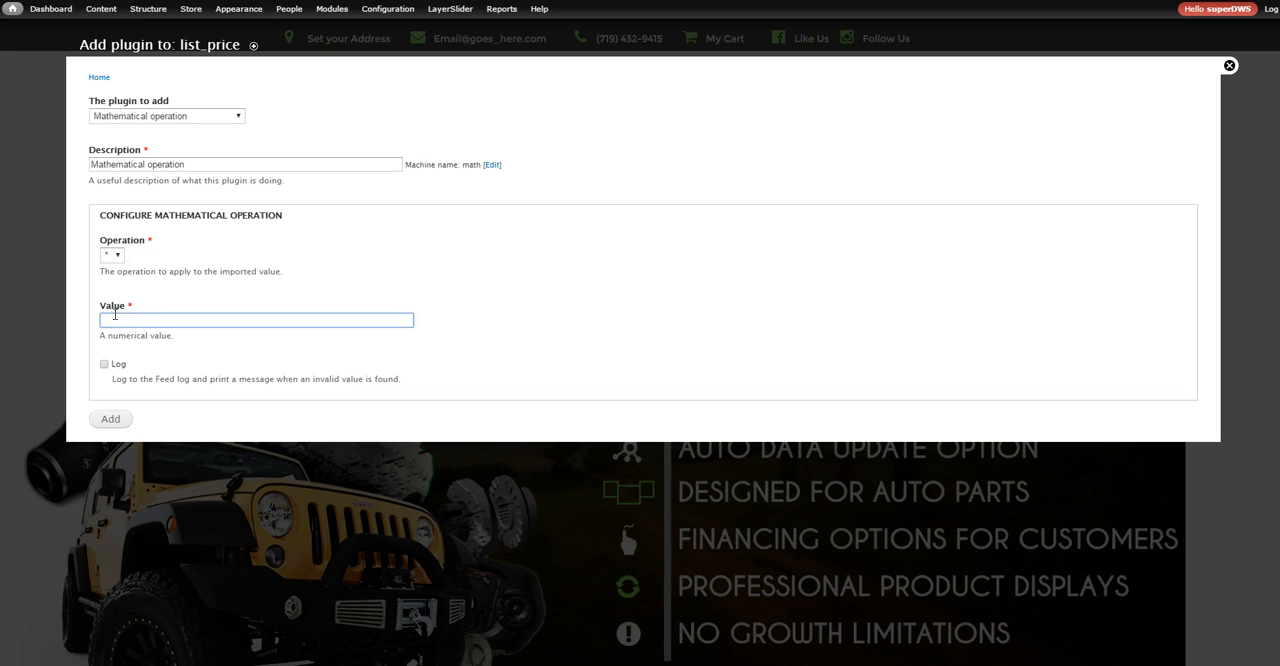
click(115, 315)
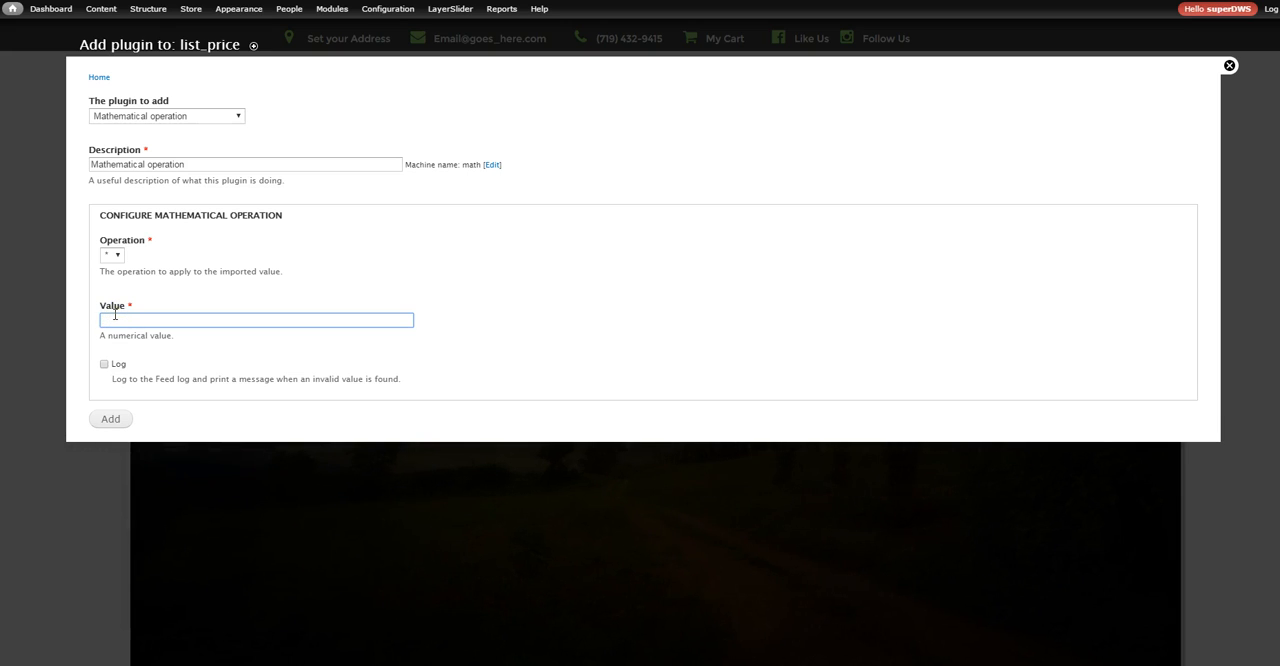
text(100)
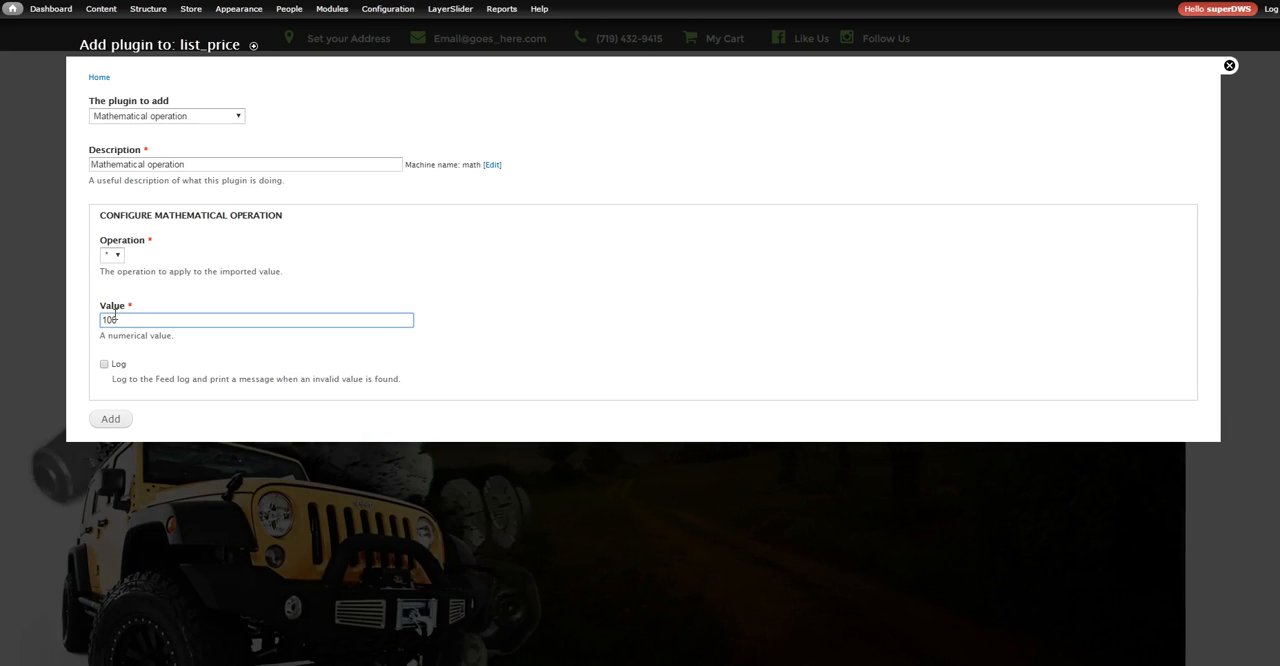
click(143, 316)
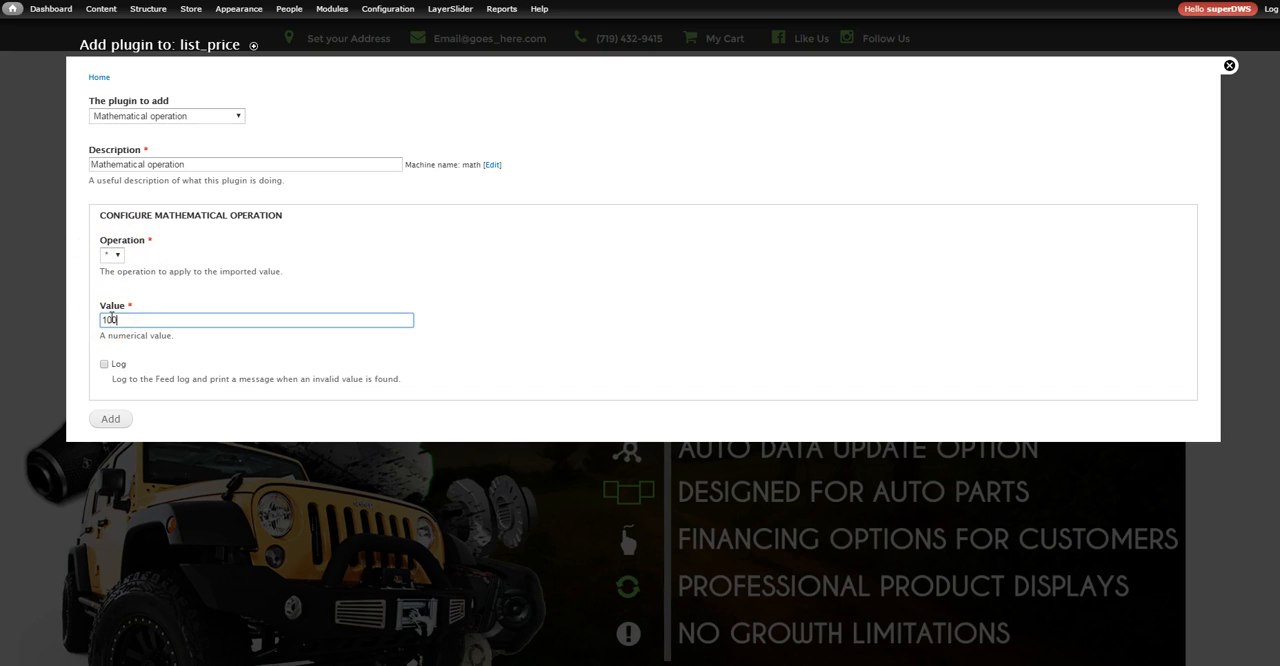
click(111, 420)
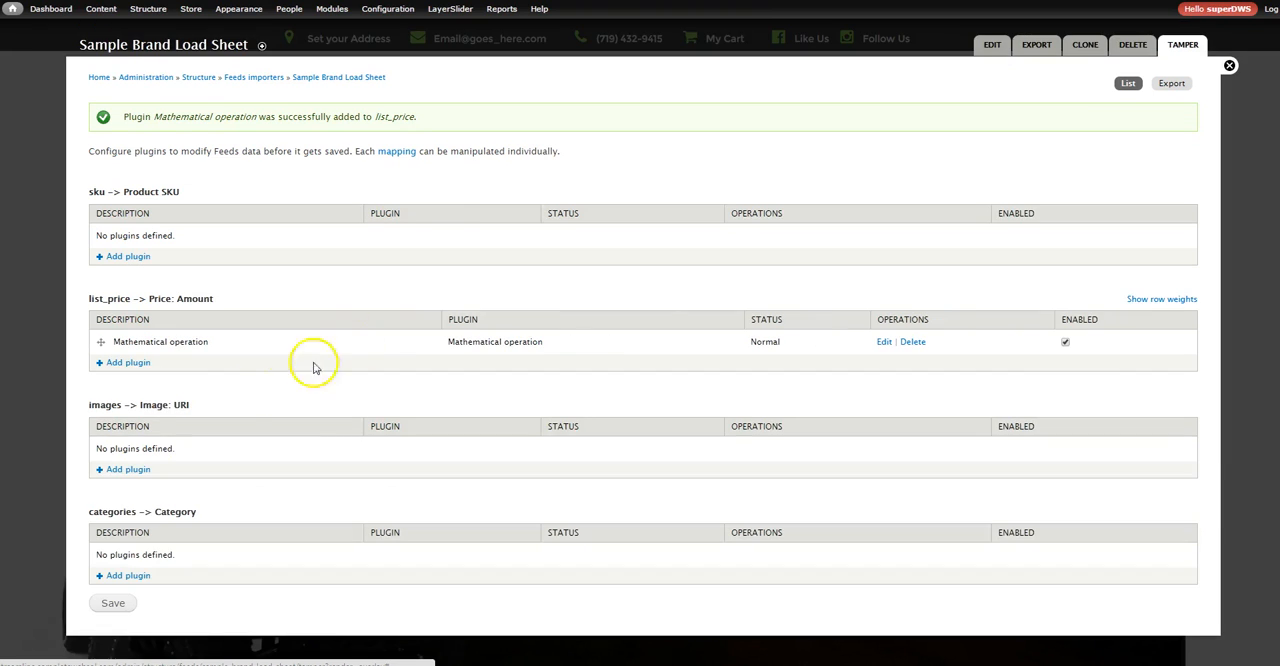
Add a Cast to integer plugin to the list_price mapping after the Mathematical operation
click(127, 362)
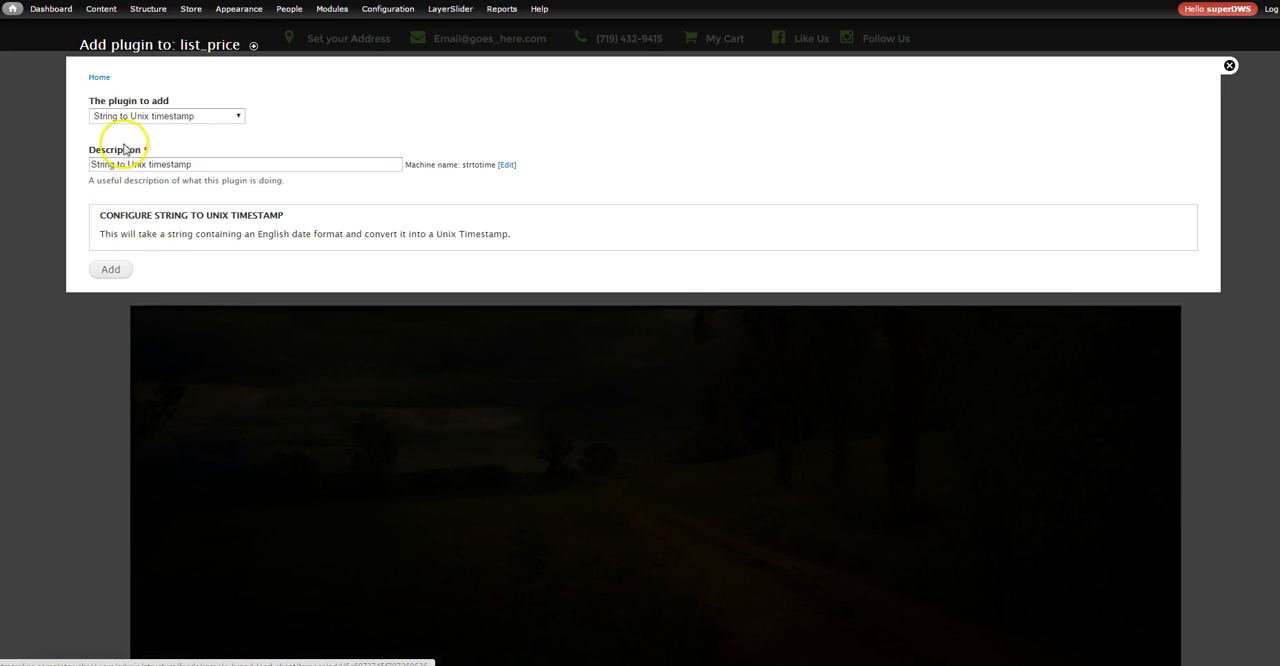
click(140, 116)
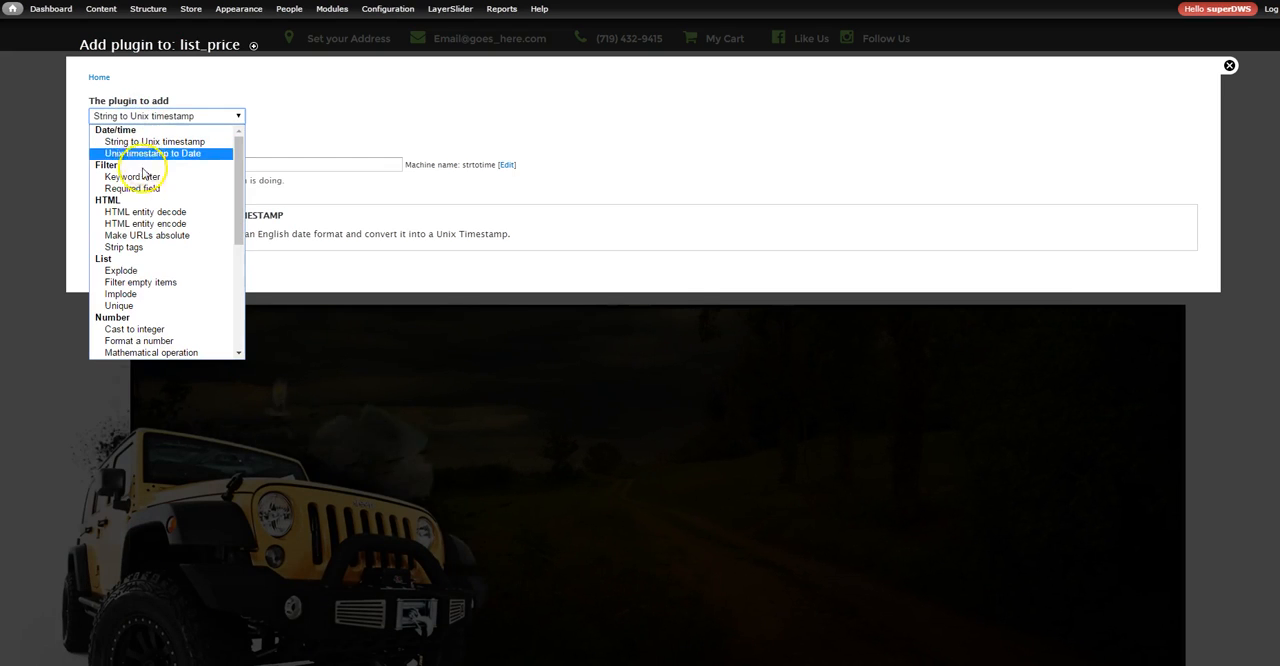
click(140, 329)
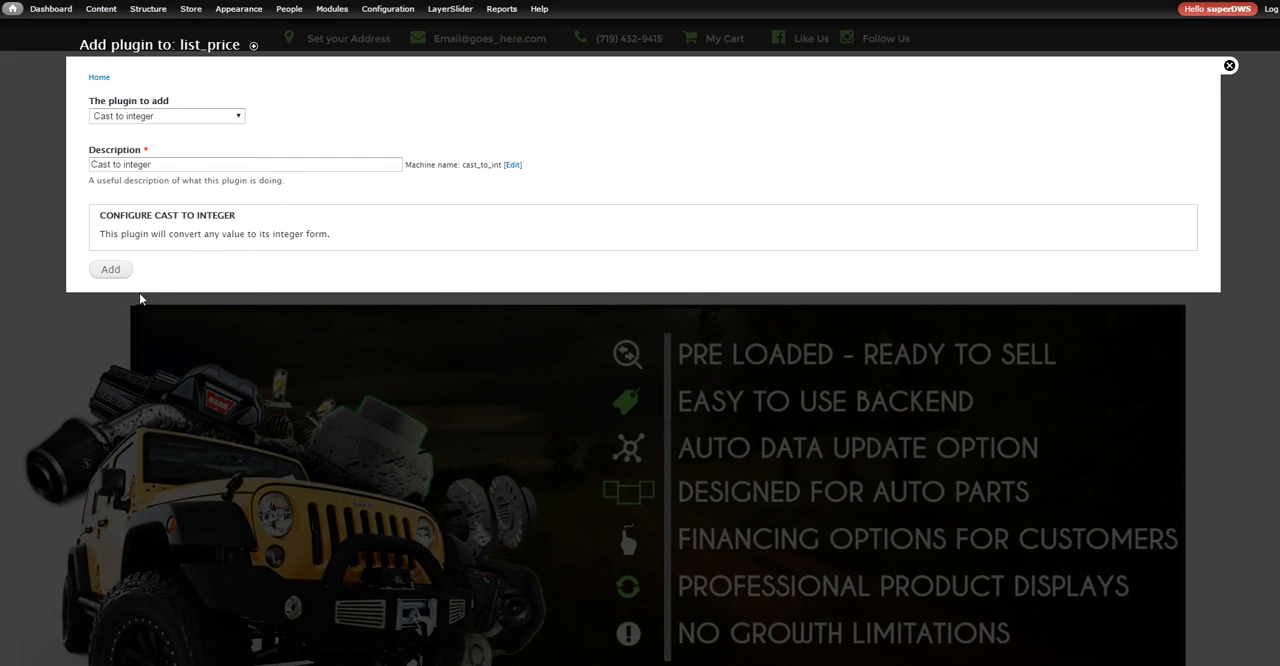
click(111, 272)
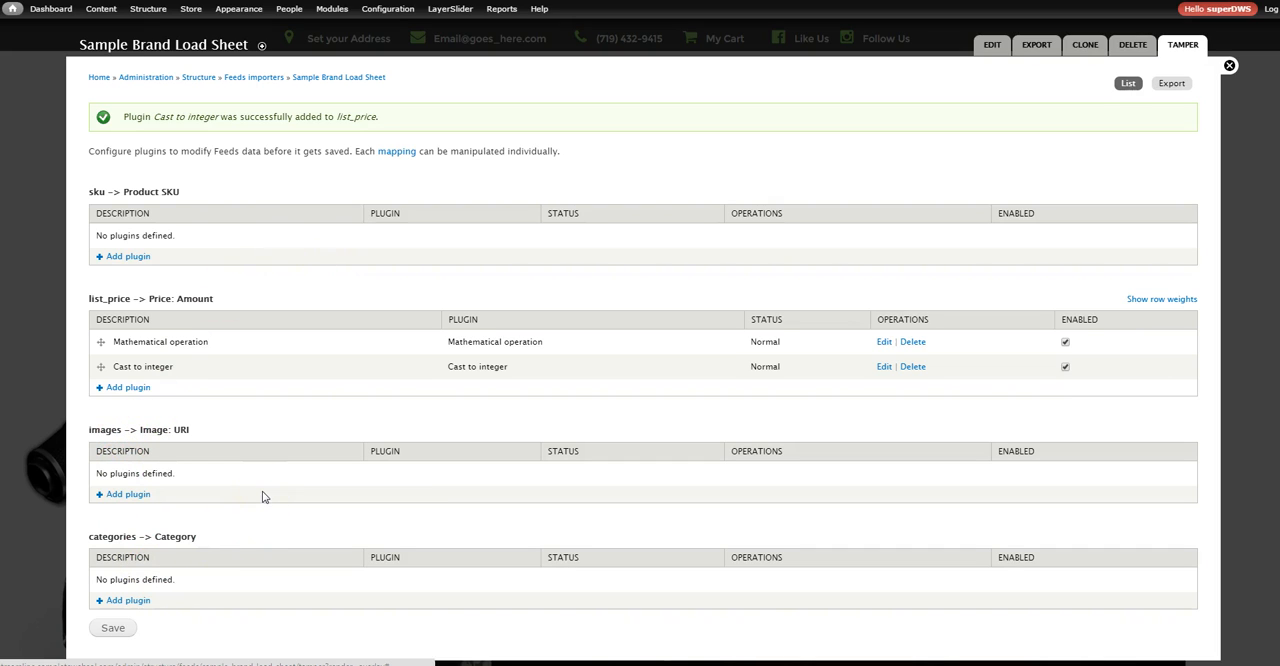
Add an Explode plugin to the images mapping with "|" as string separator and an empty limit
scroll(264, 497, down, 1)
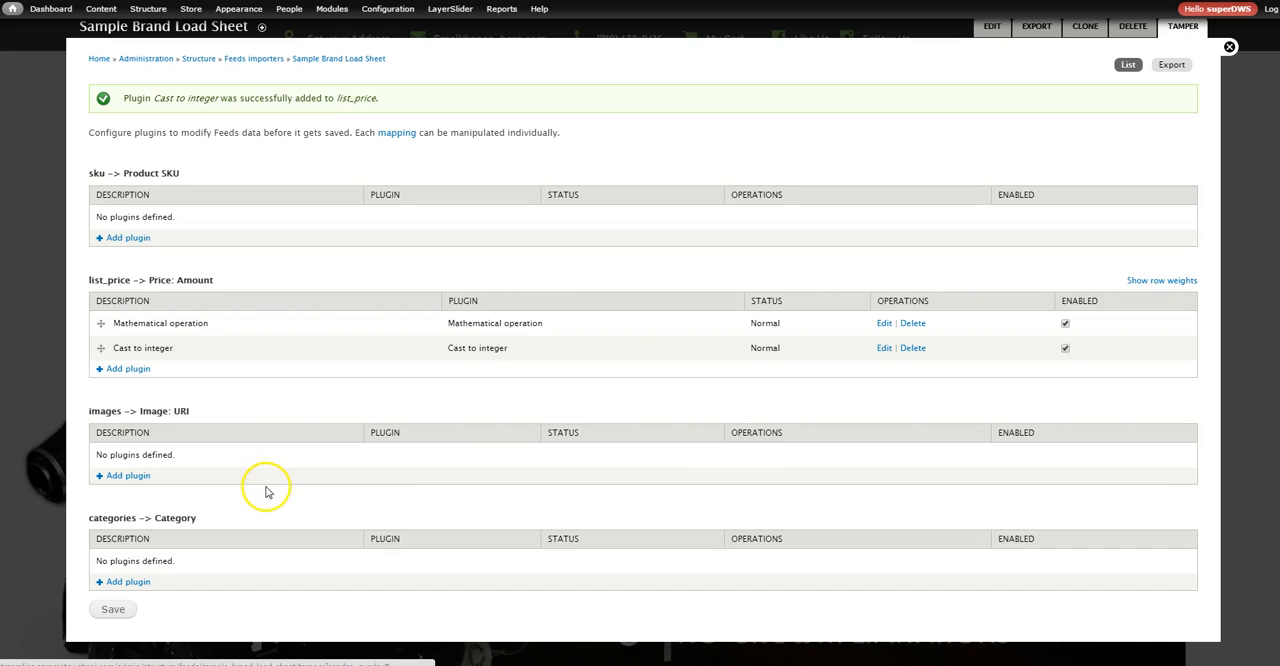
click(127, 476)
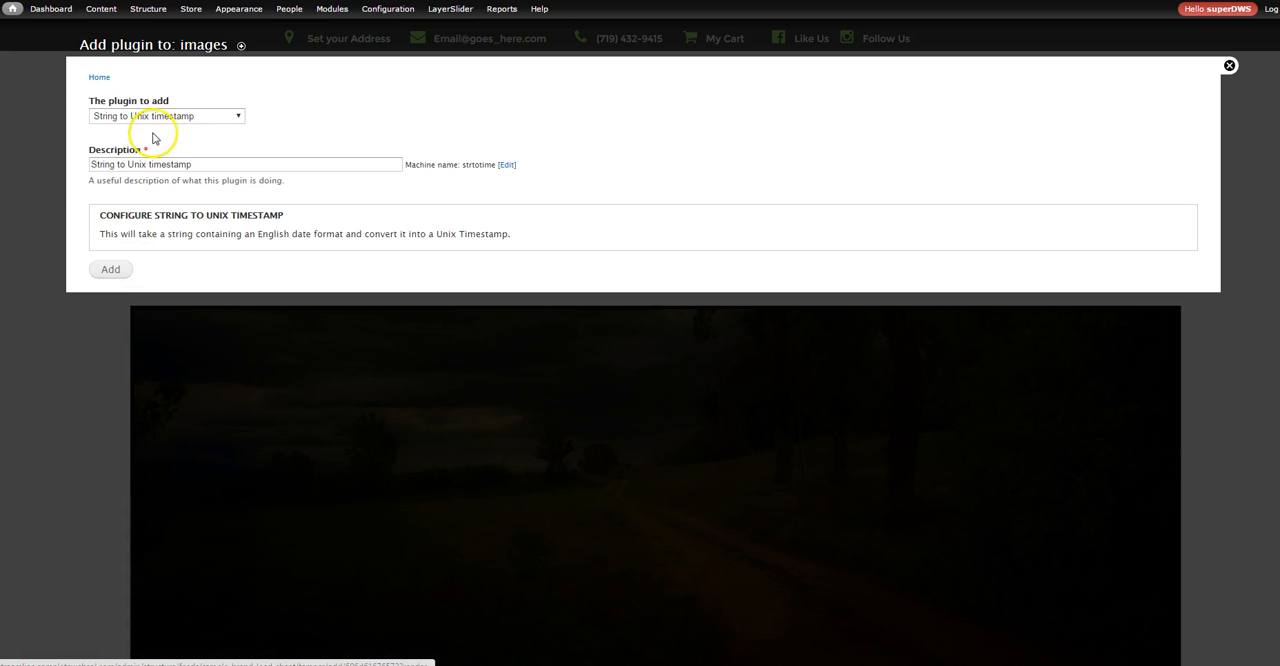
click(157, 116)
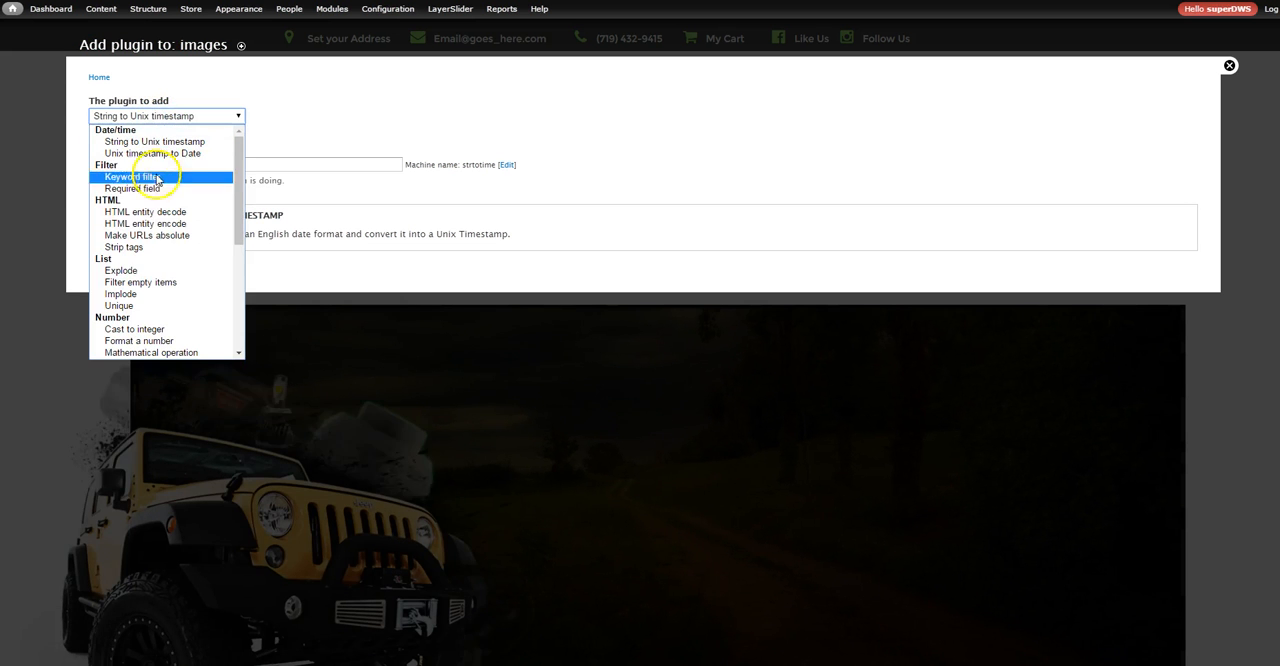
click(148, 270)
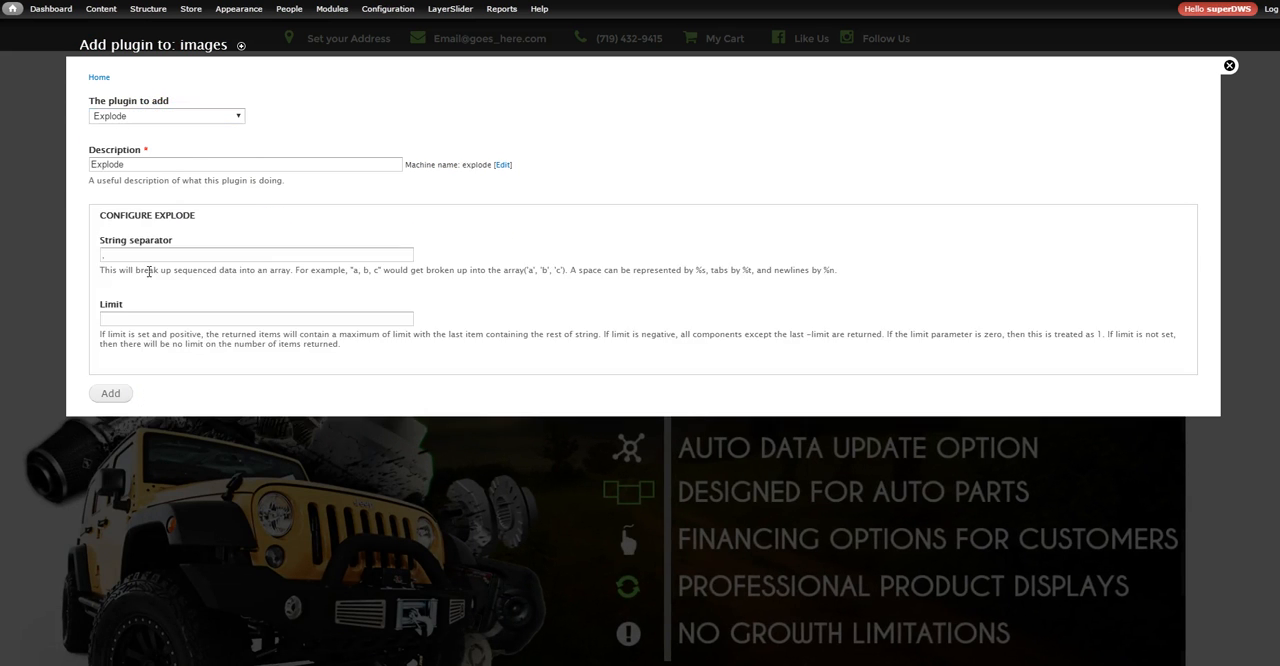
drag(150, 257, 78, 262)
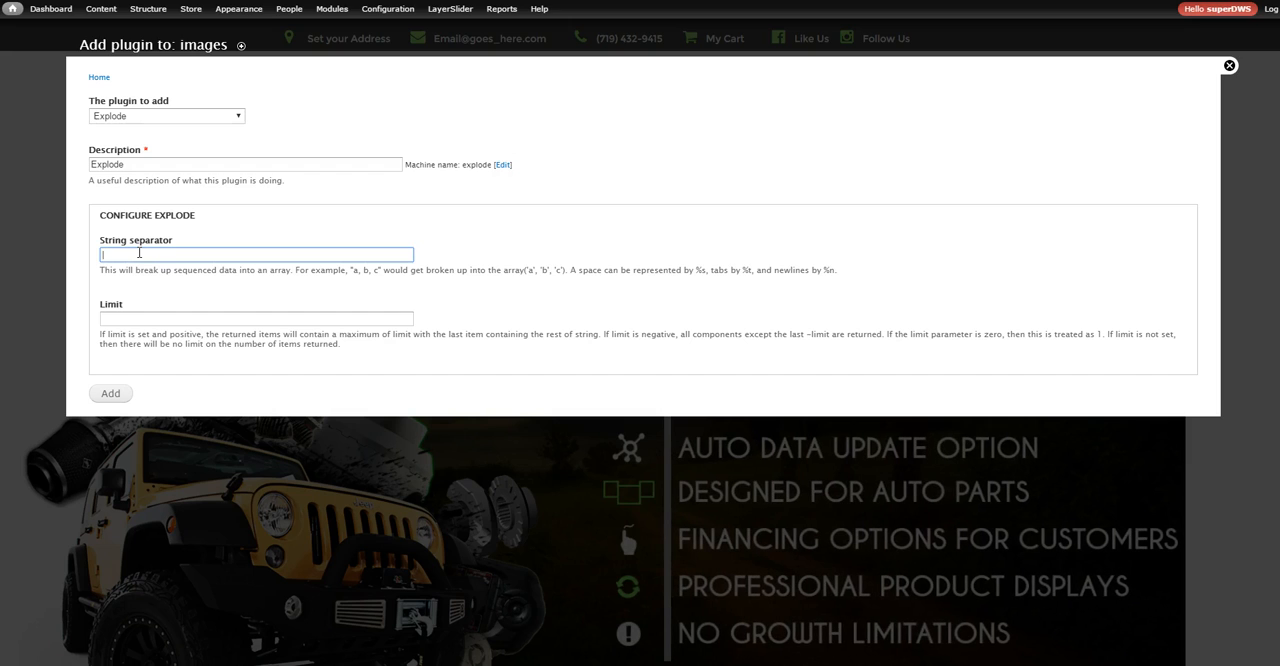
click(138, 314)
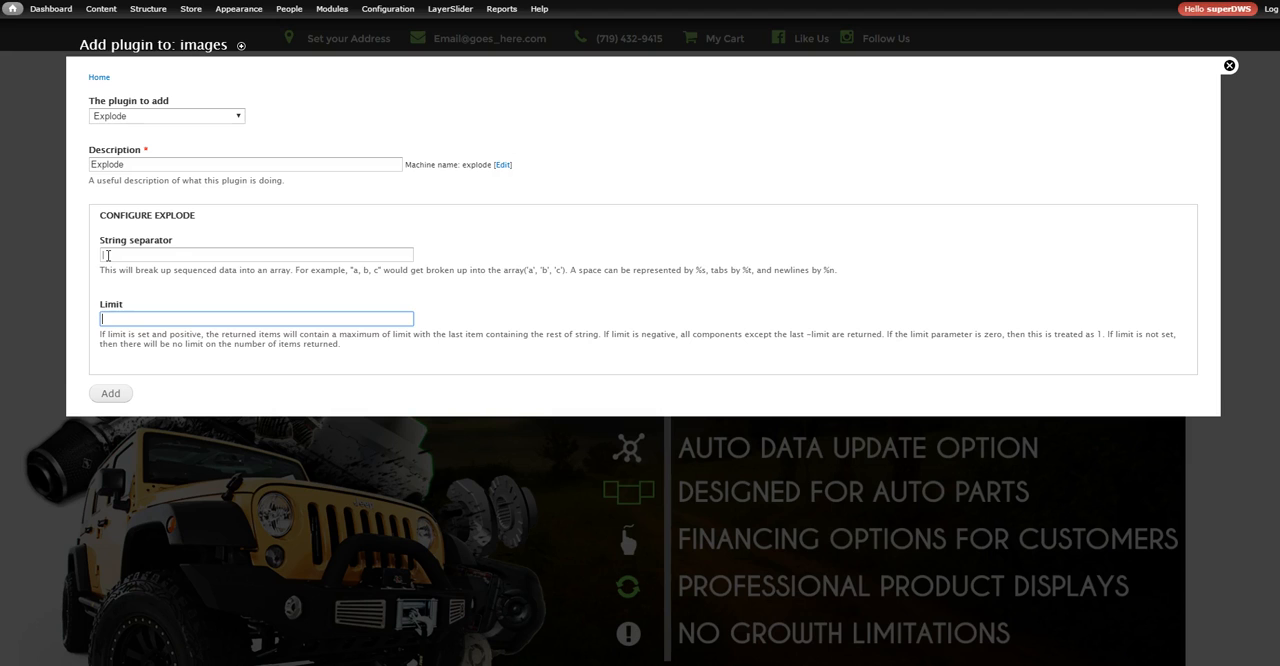
click(110, 320)
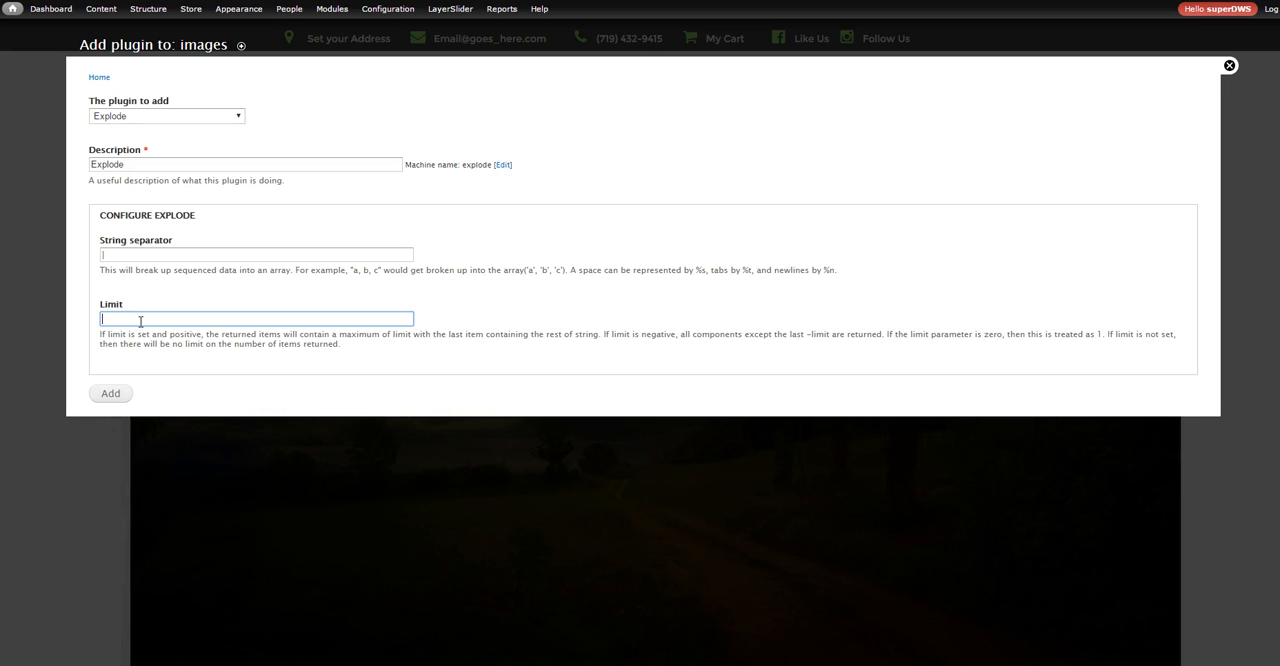
click(111, 394)
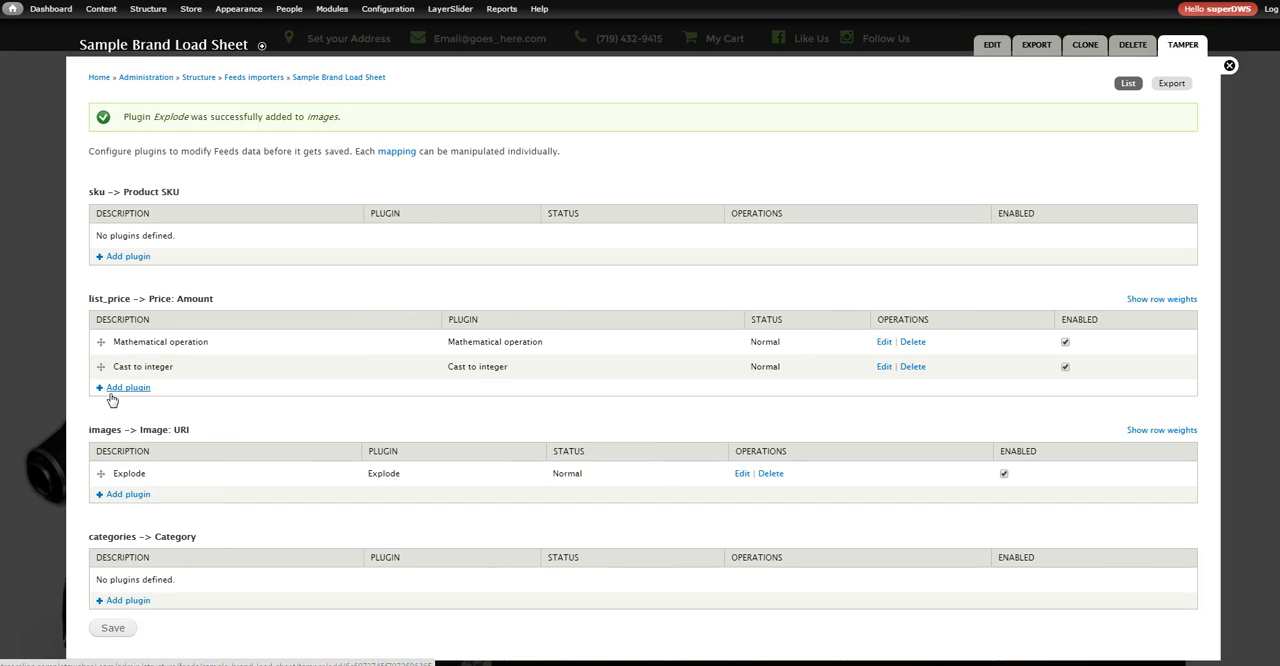
Add an Explode plugin to the categories mapping with "|" as string separator and an empty limit
scroll(214, 452, down, 1)
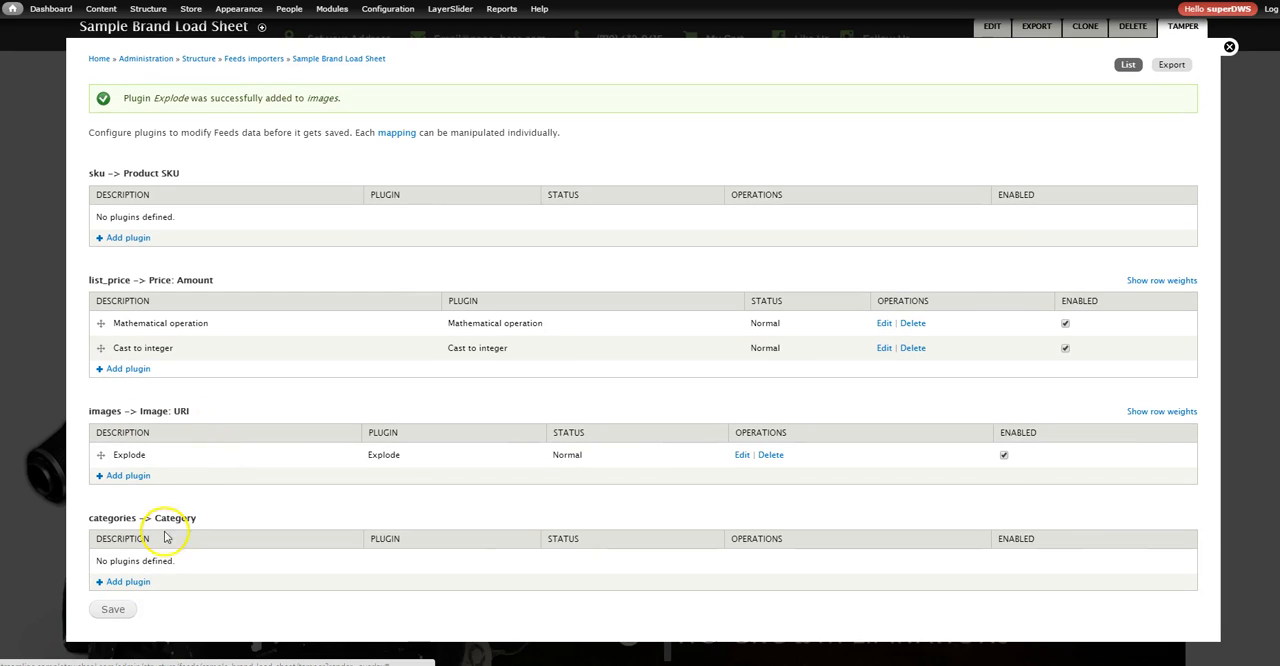
click(131, 587)
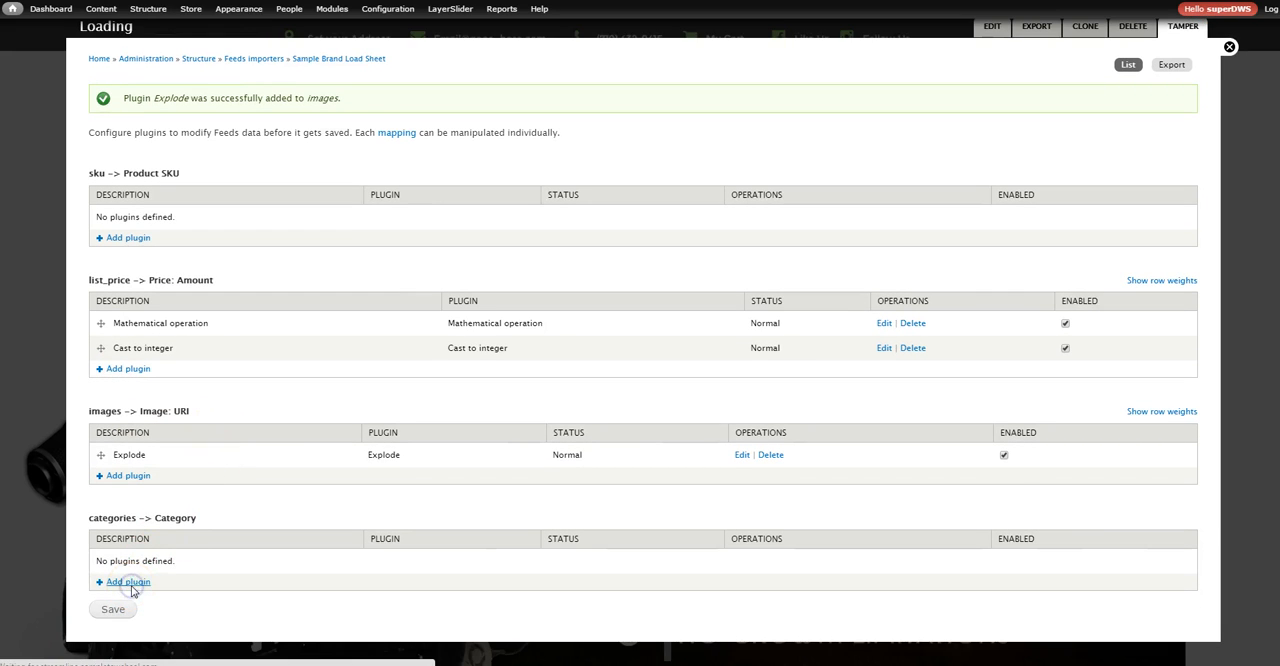
click(157, 116)
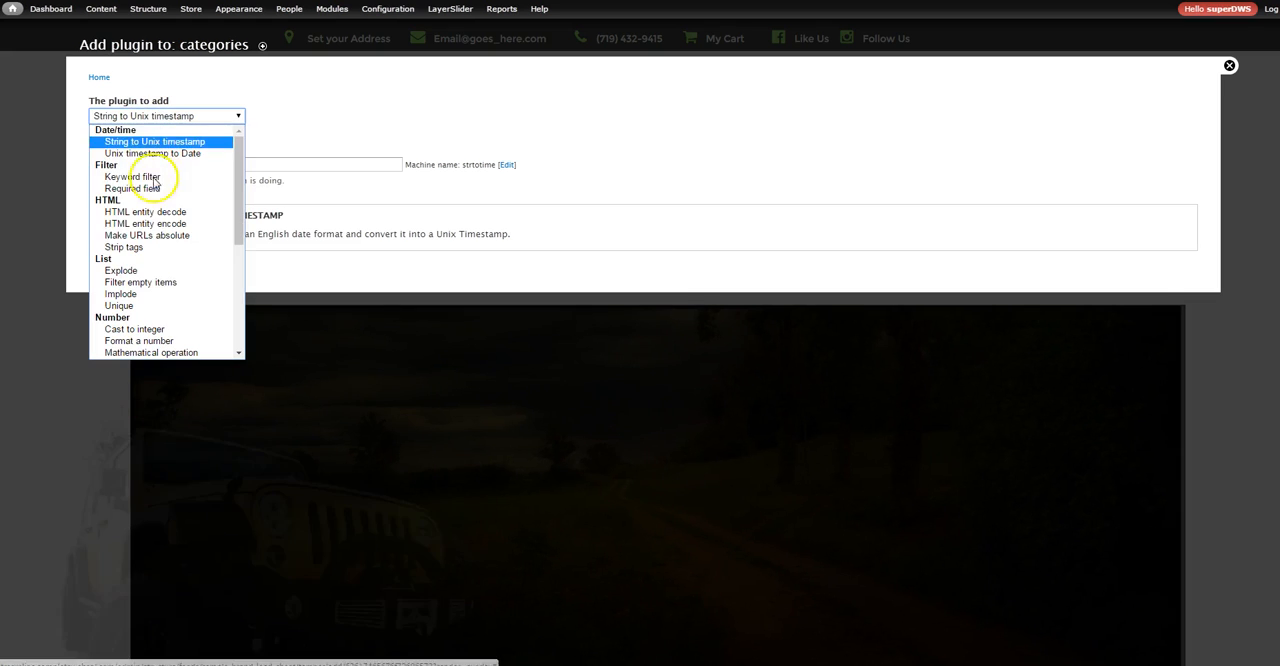
click(147, 273)
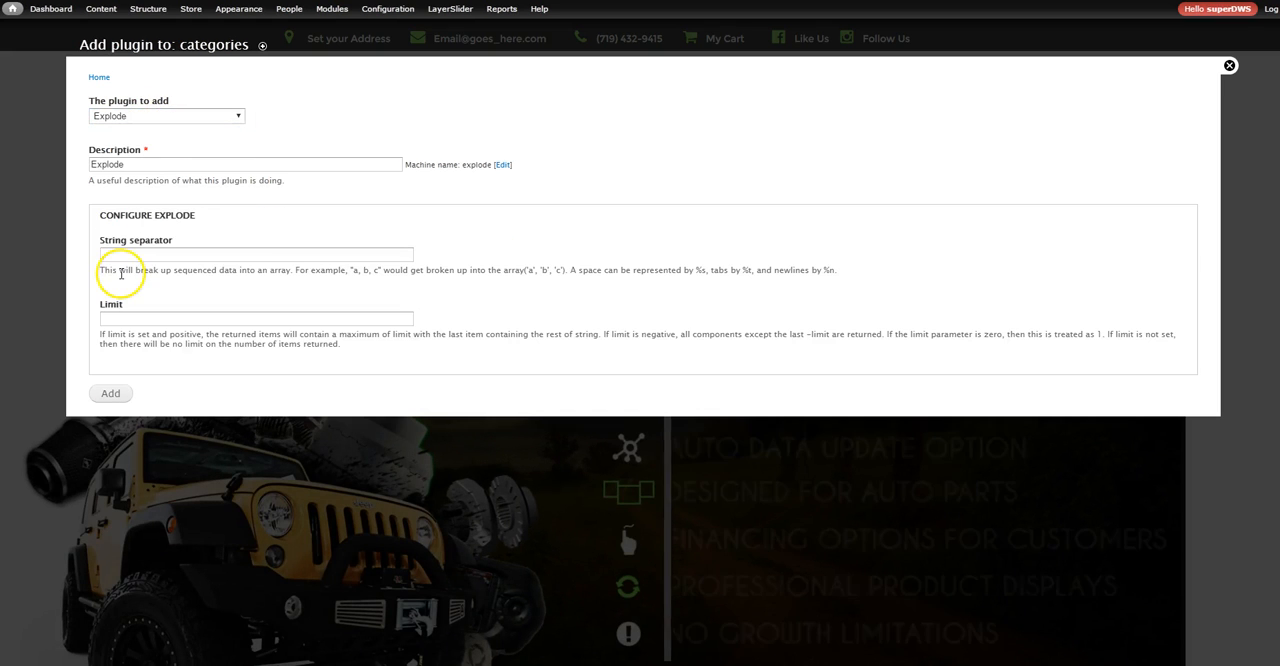
click(111, 256)
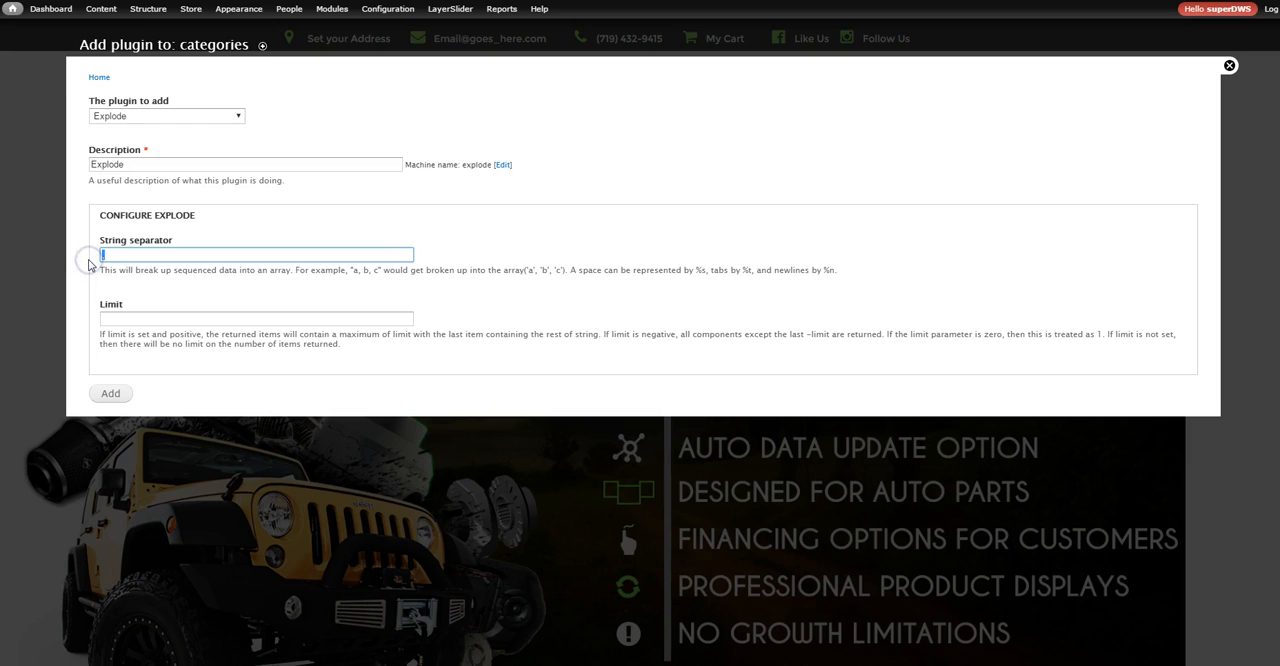
text(|)
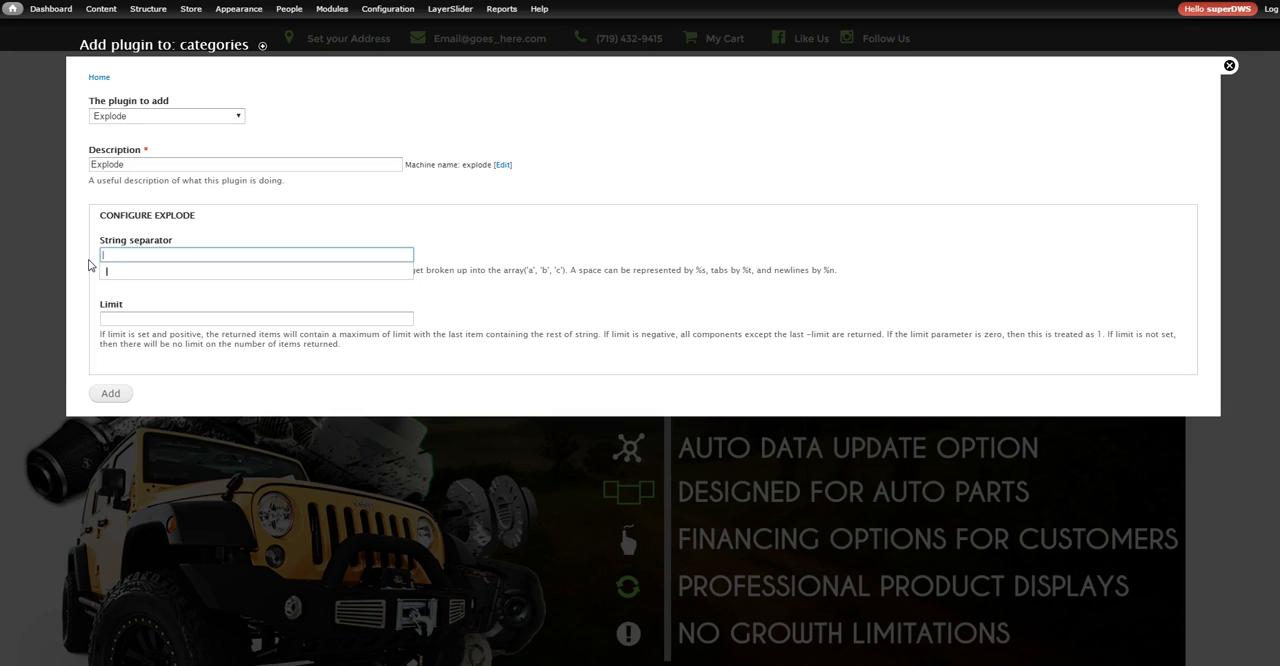
click(164, 311)
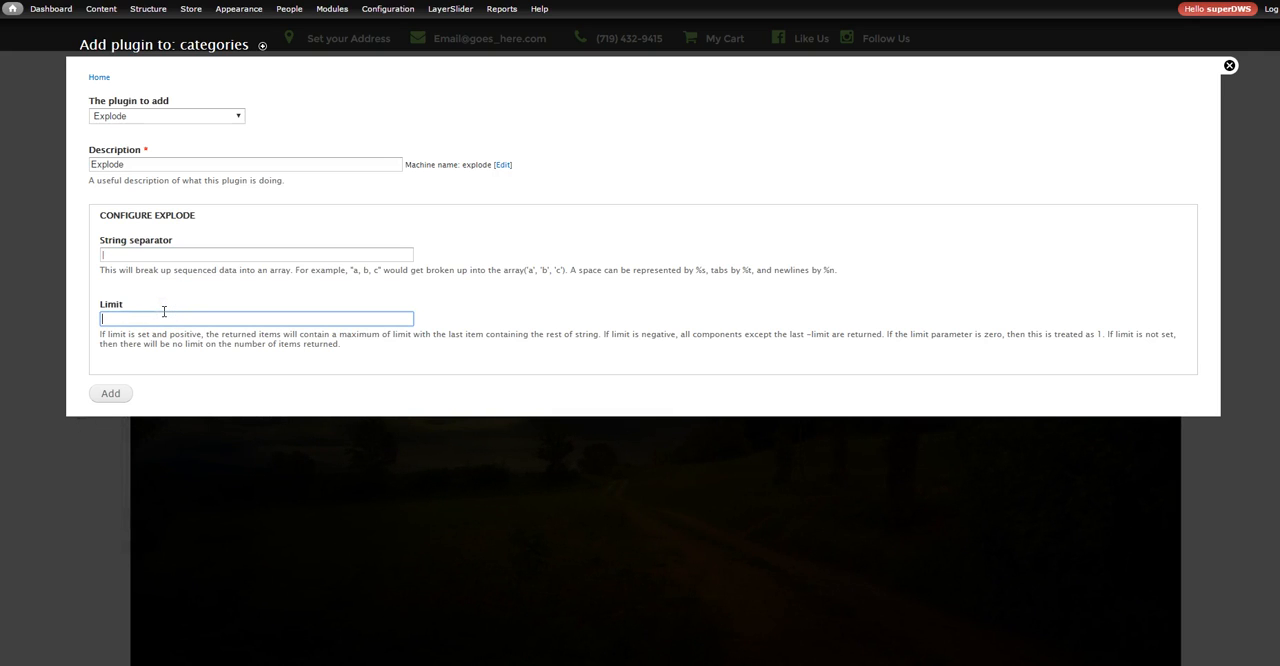
click(110, 393)
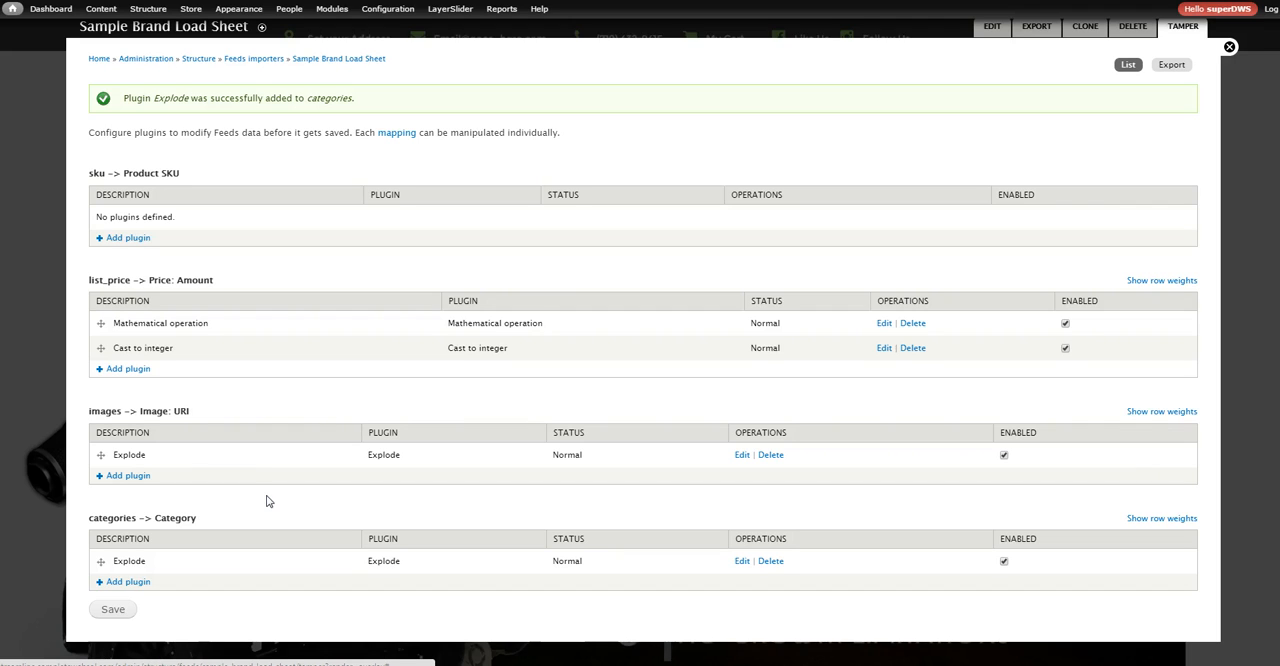
Review the plugins on images and list_price, save the Tamper configuration and return to the importer's edit page
drag(148, 455, 108, 455)
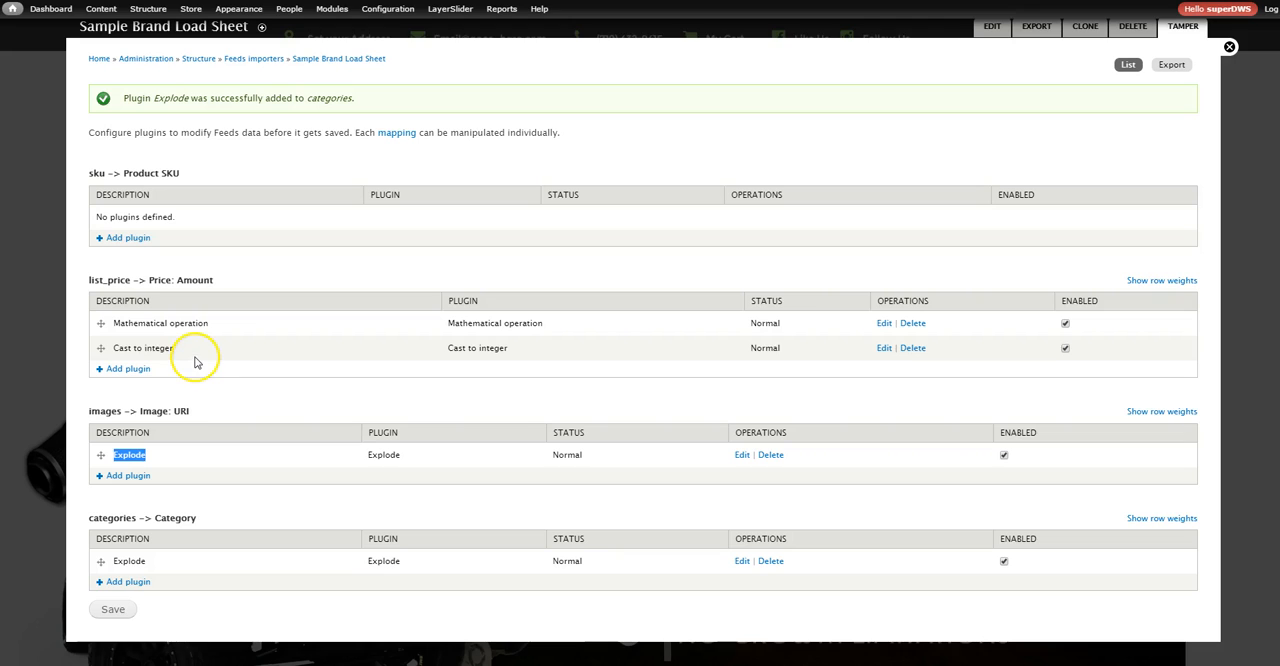
drag(182, 348, 117, 350)
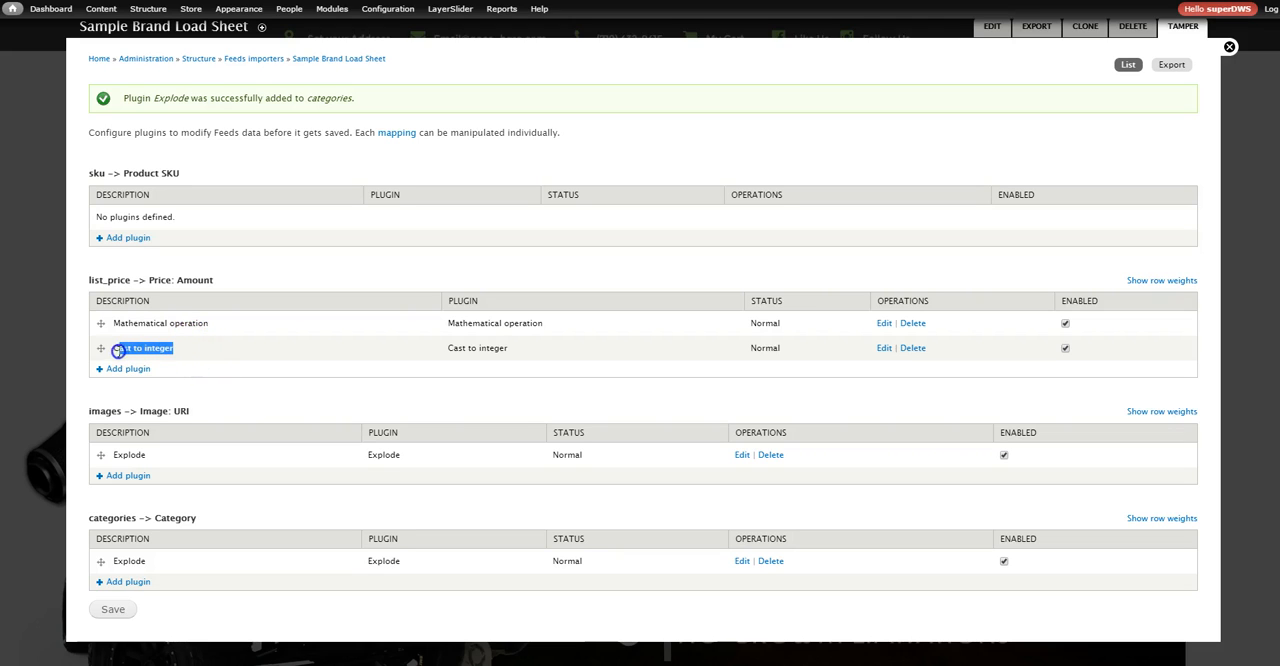
drag(208, 323, 121, 325)
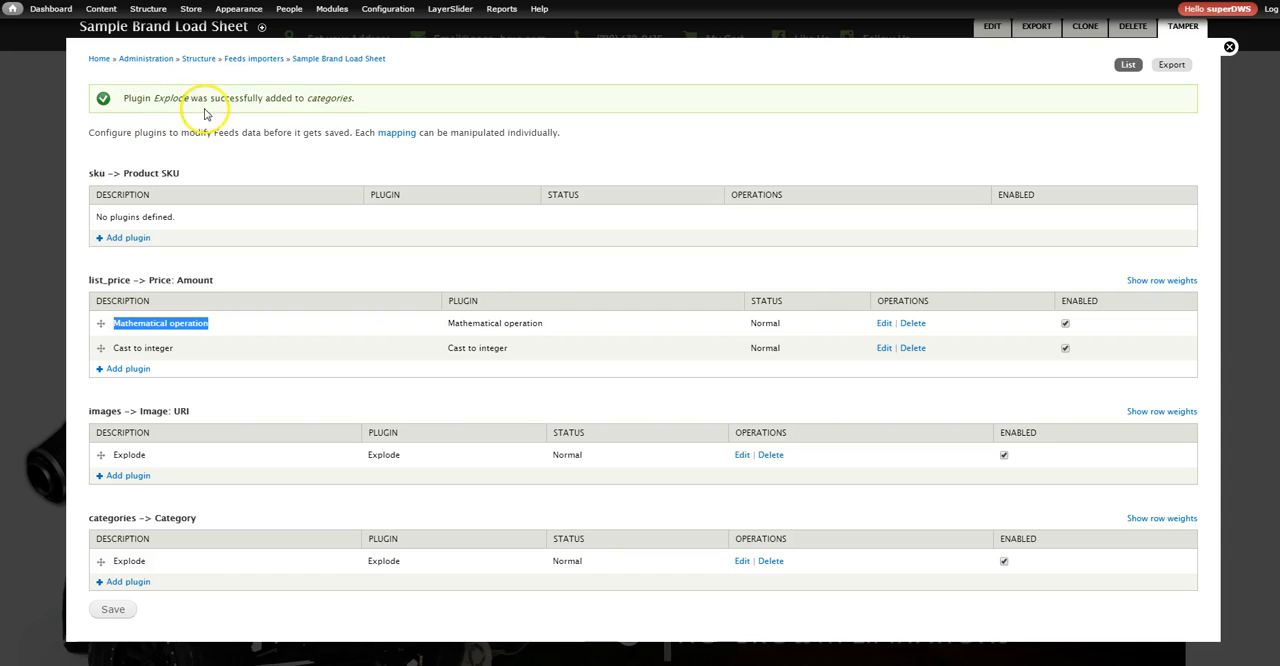
click(115, 609)
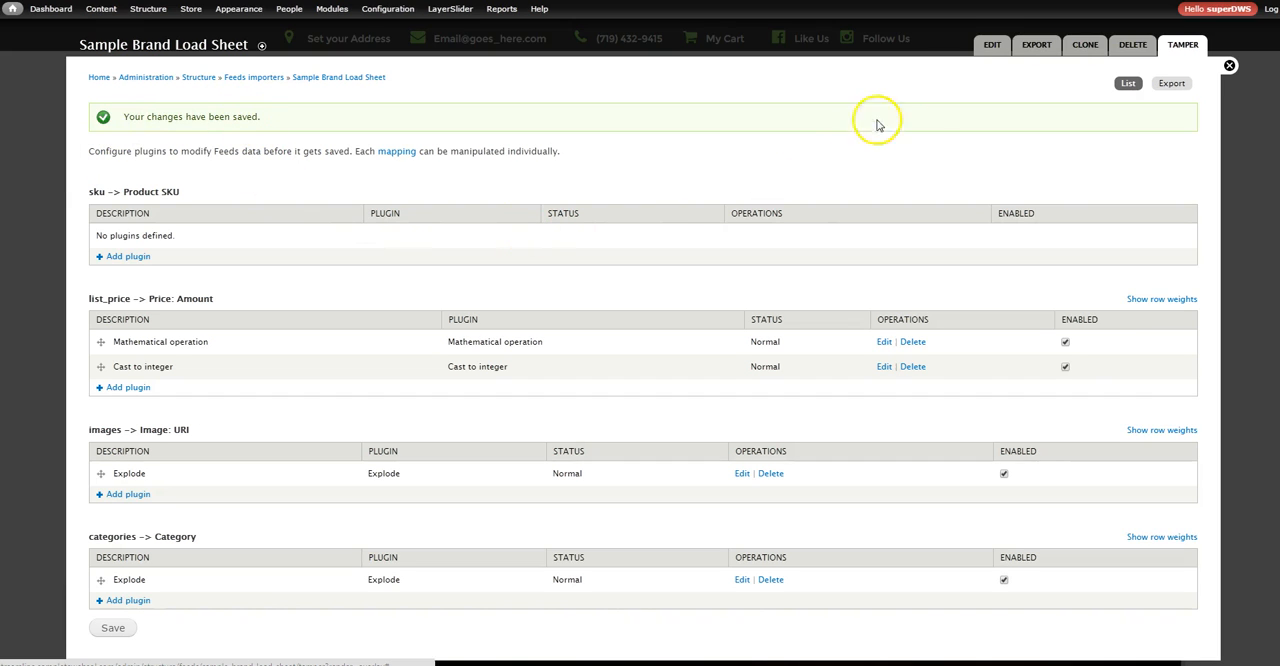
click(990, 46)
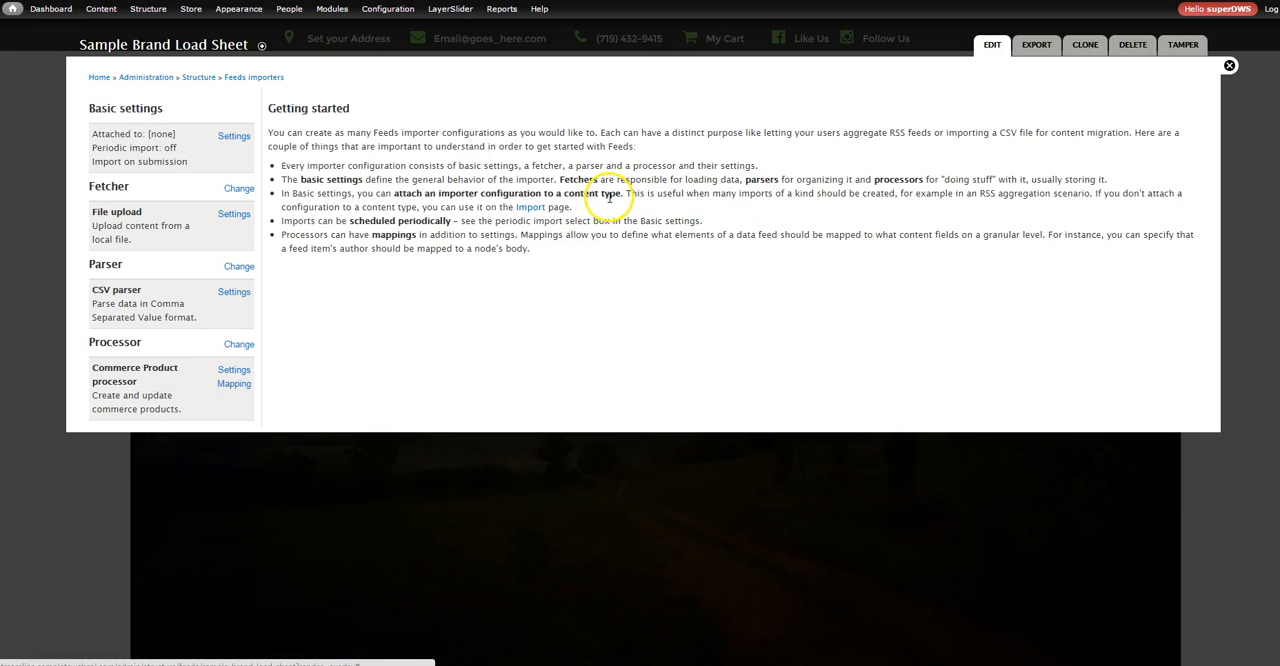
Go to the site's Import page and open the import form of the Sample Brand Load Sheet importer
click(530, 208)
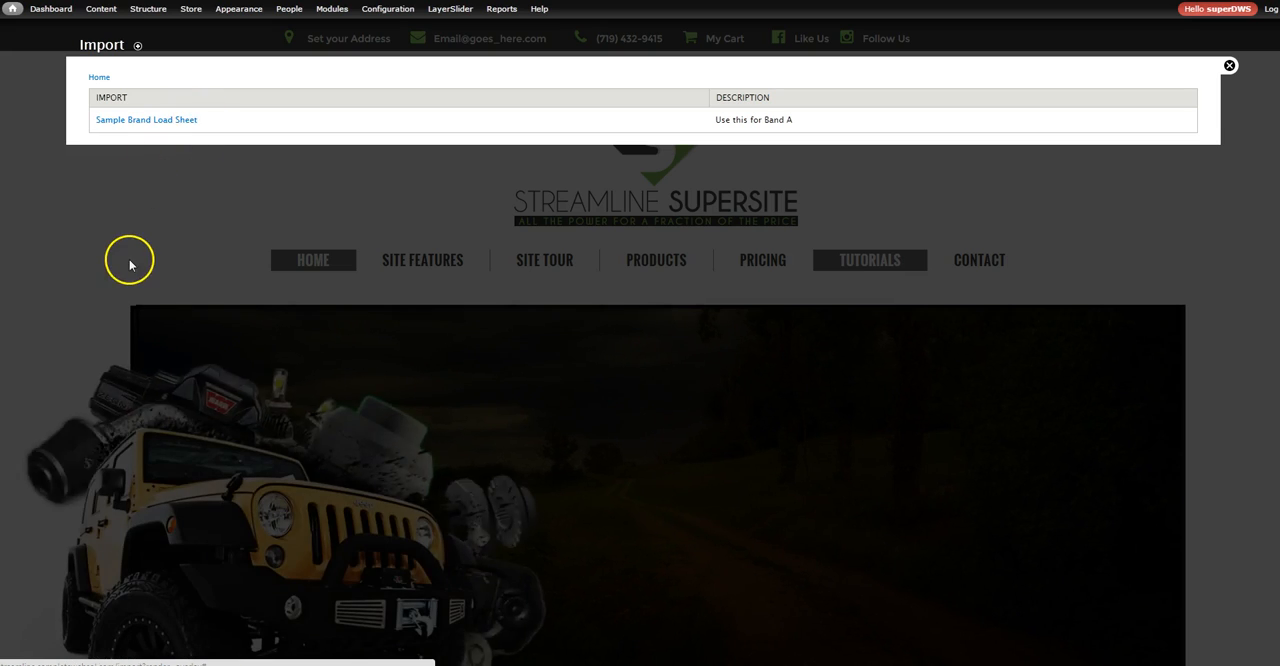
drag(798, 122, 713, 122)
click(116, 122)
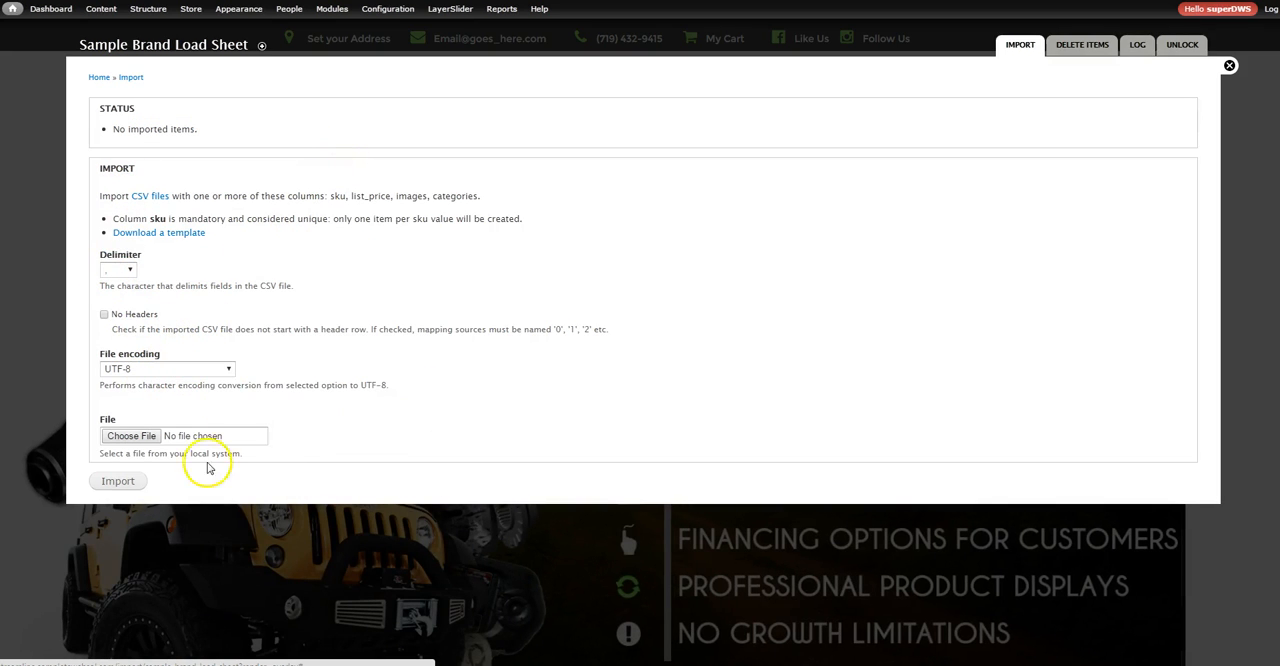
click(137, 441)
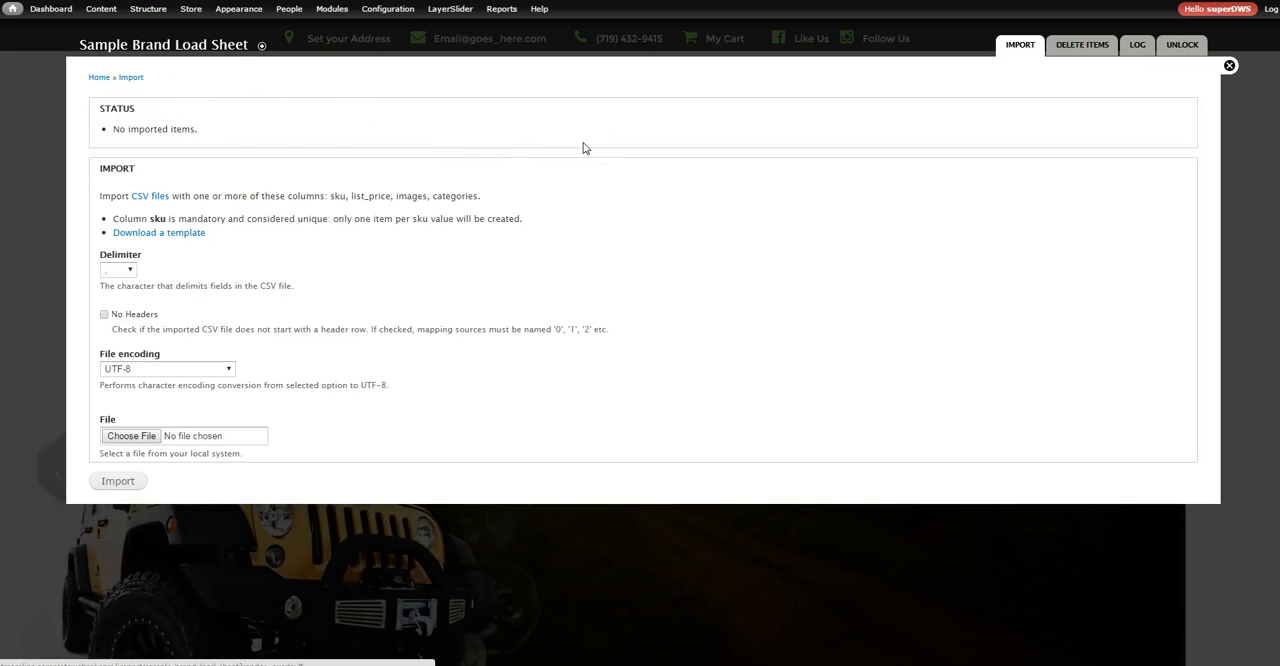
click(466, 423)
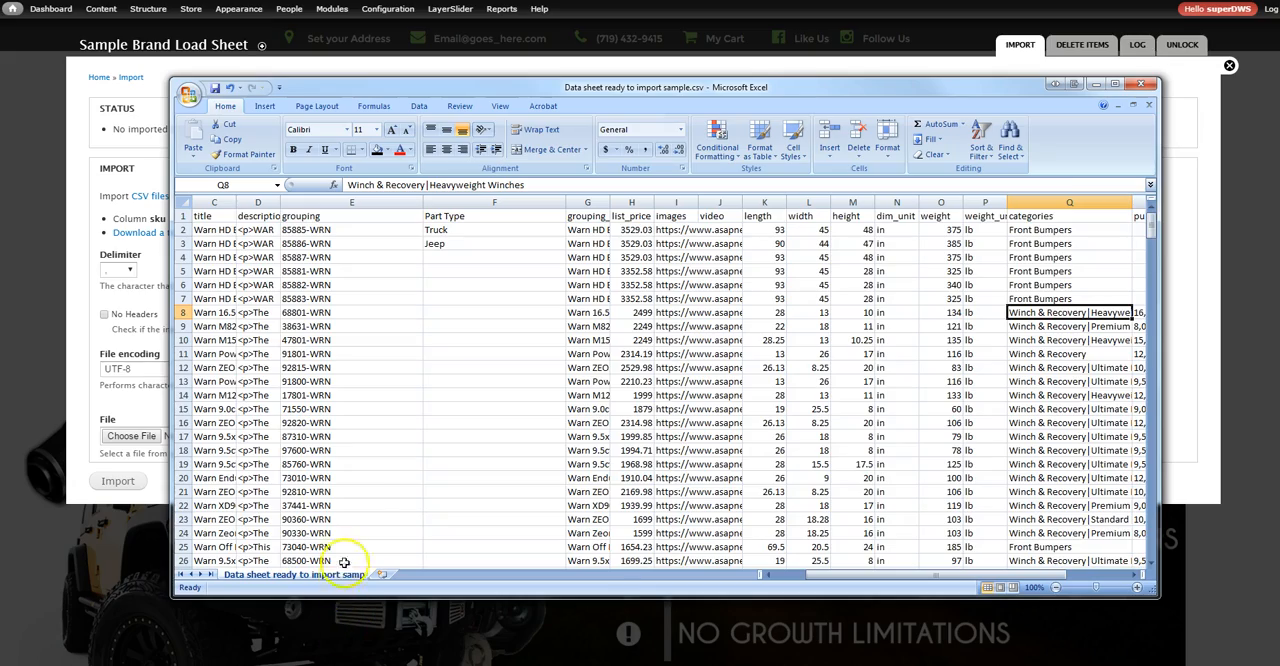
Switch to Excel, examine the last product rows and row 318 of Data sheet ready to import sample.csv, and return to the import form
scroll(375, 494, down, 20)
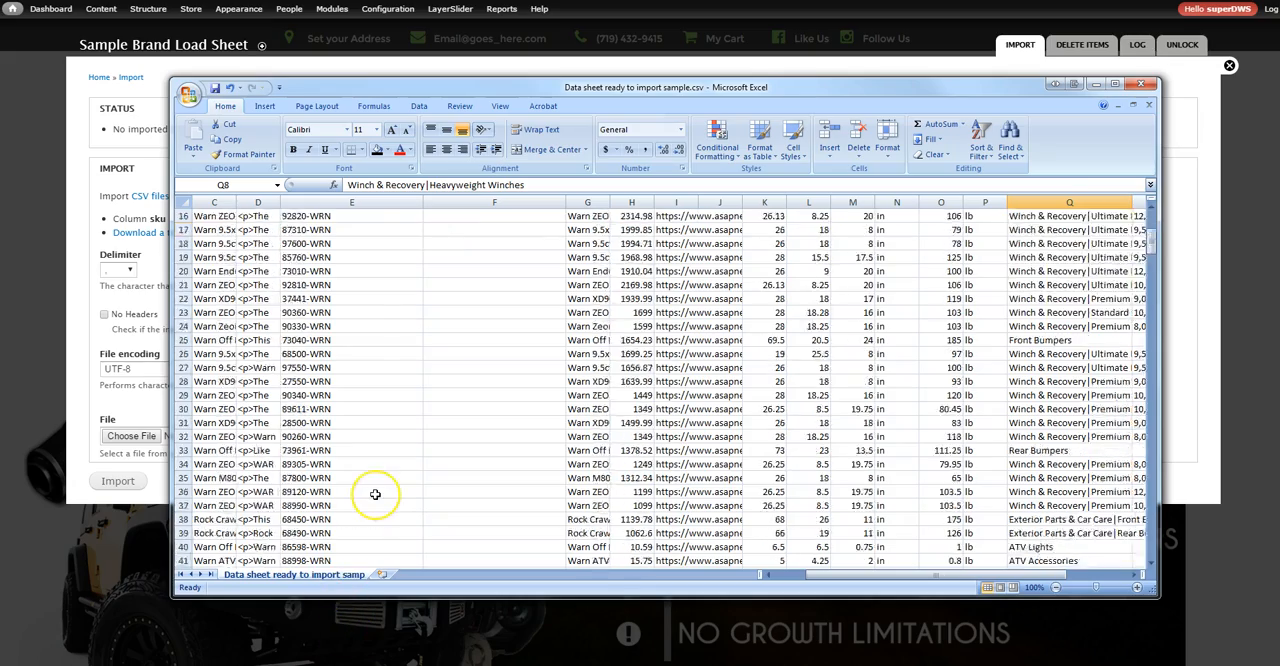
scroll(375, 494, down, 20)
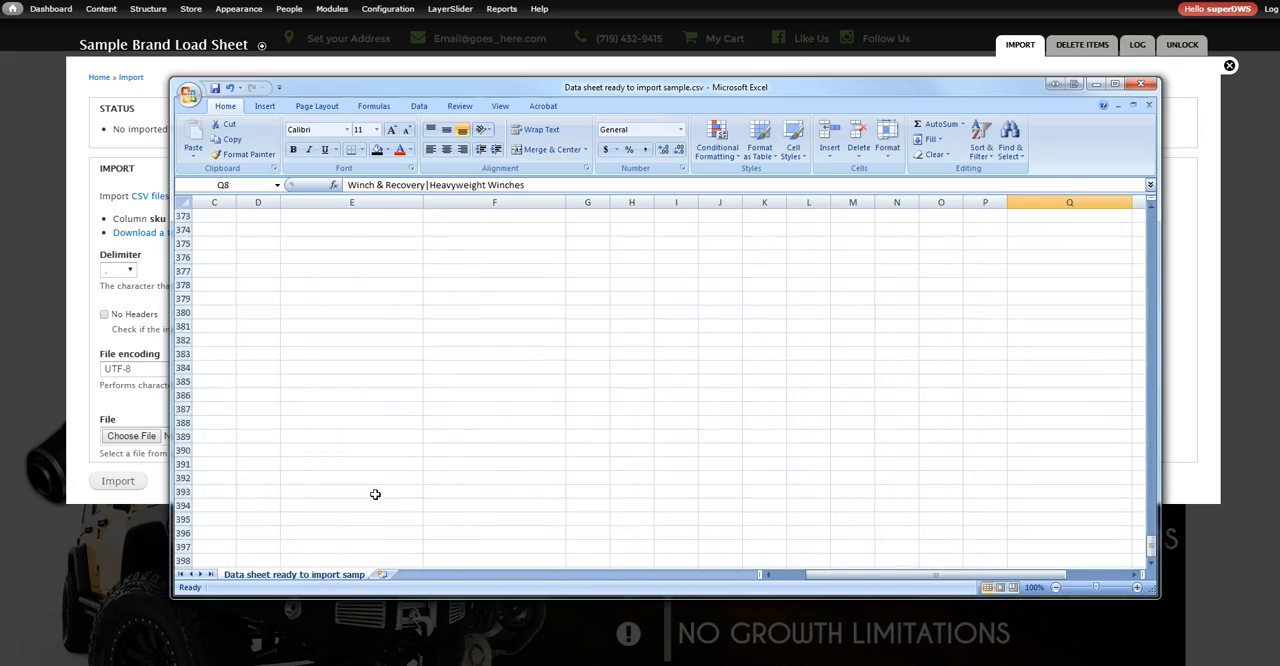
scroll(375, 494, up, 18)
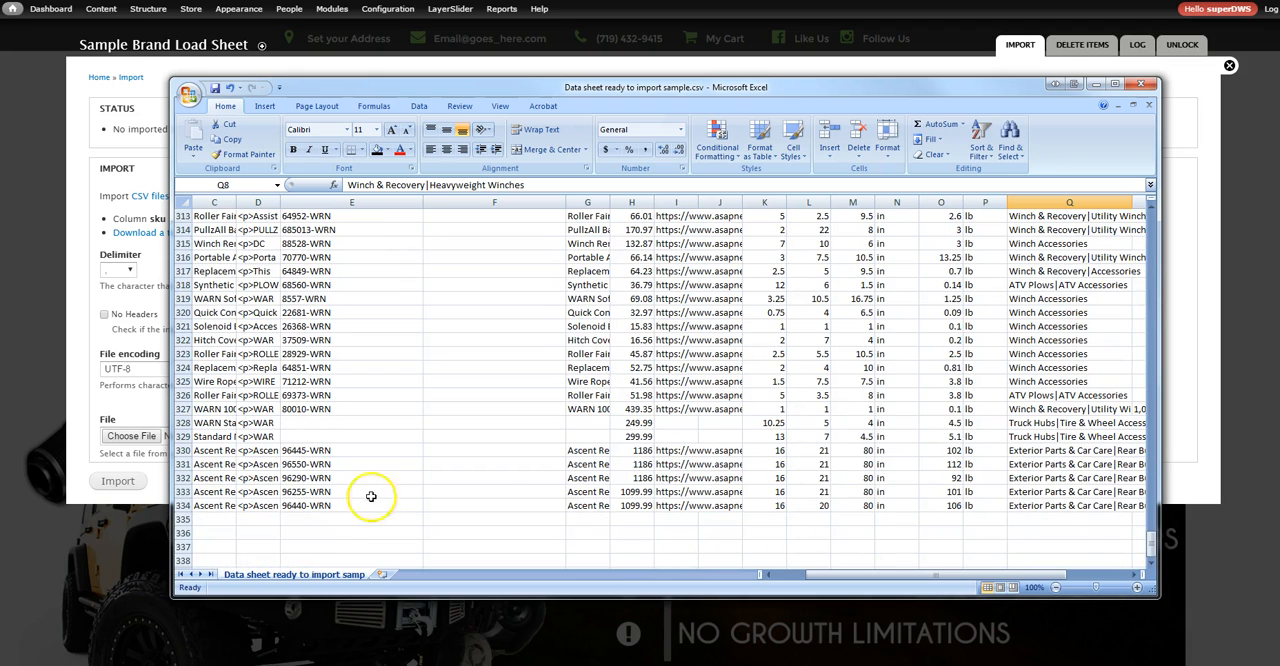
click(183, 505)
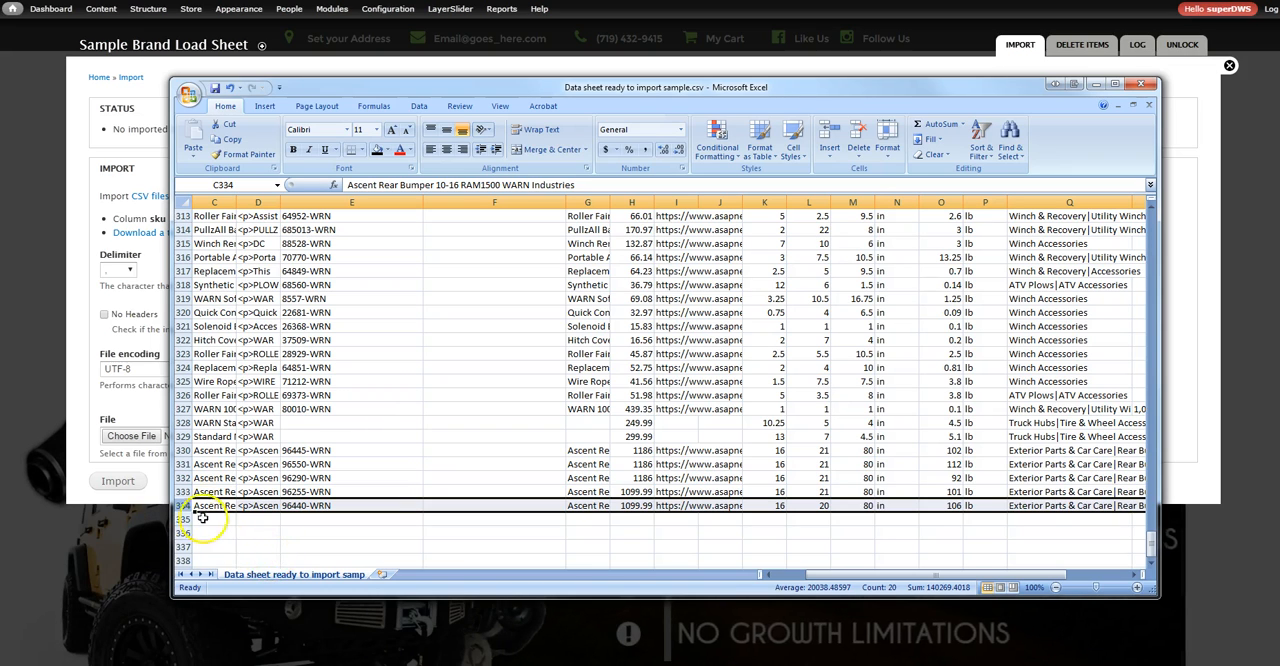
click(182, 285)
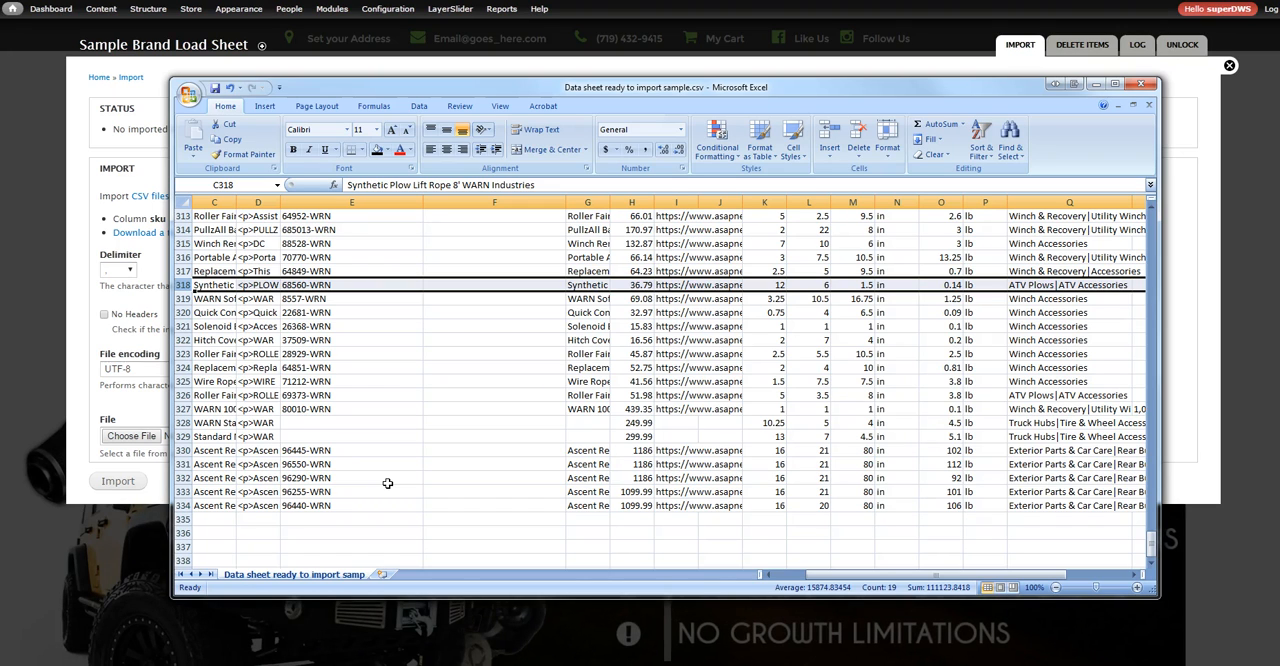
click(255, 285)
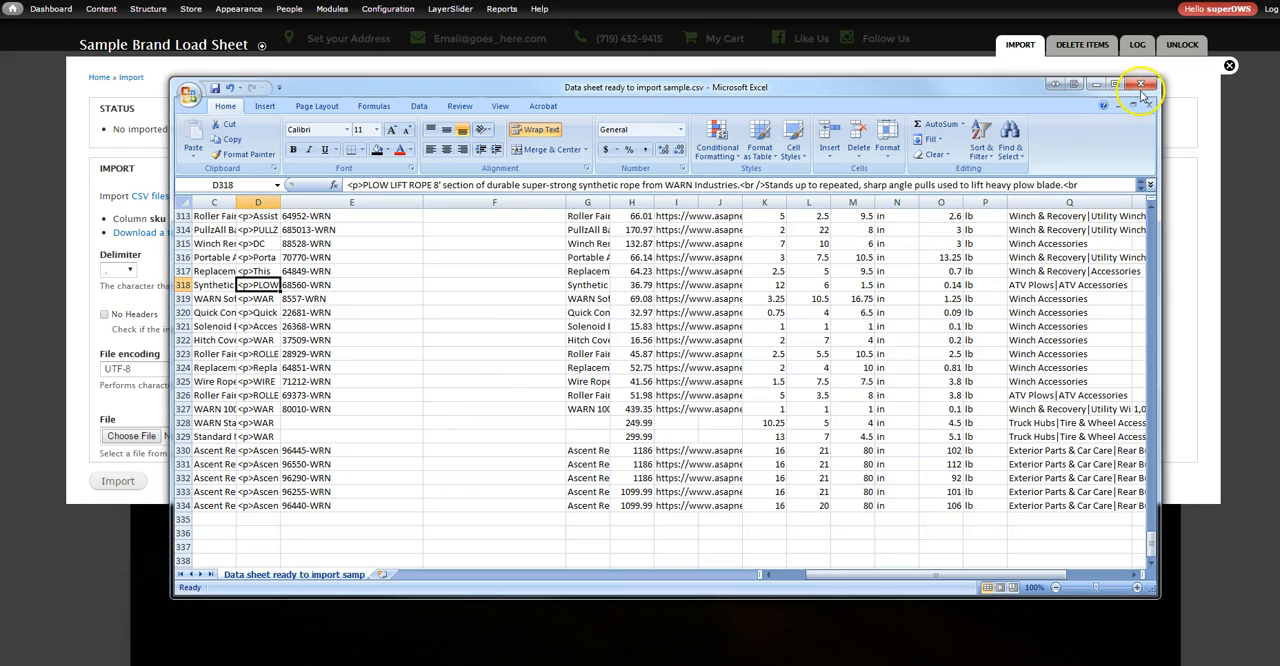
click(1096, 83)
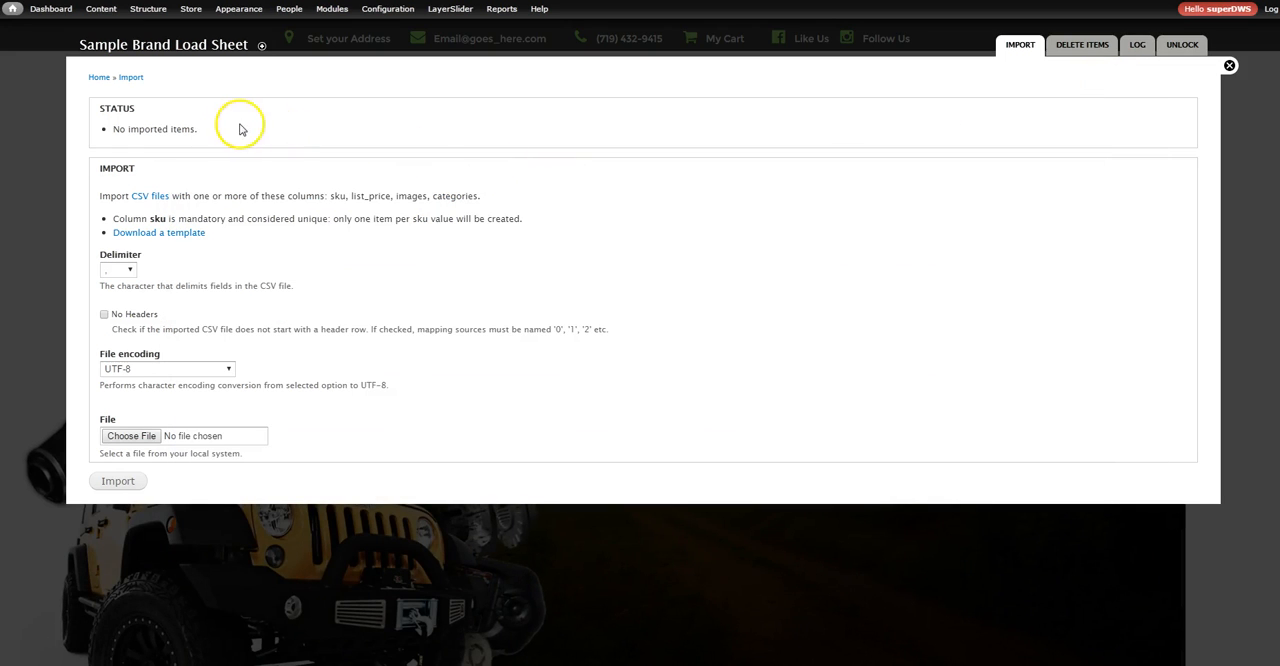